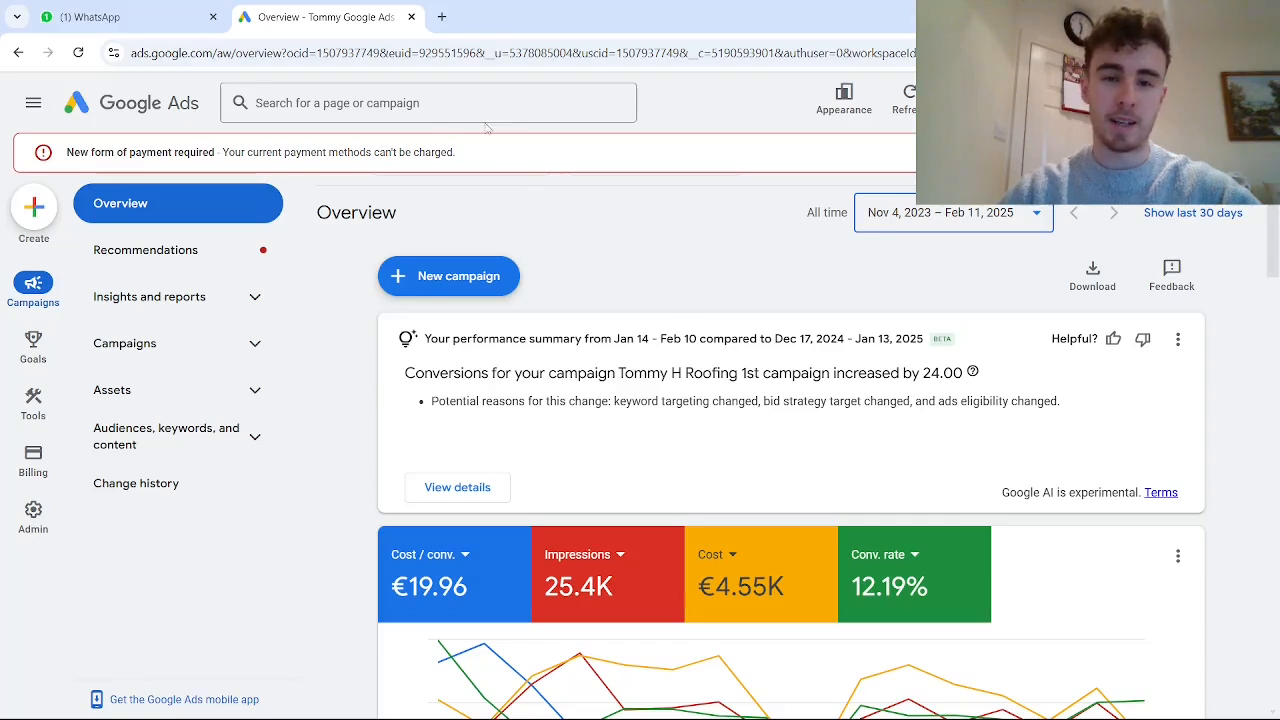
- Find Keyword Planner through the page search and open the Discover new keywords form
left_click(372, 102)
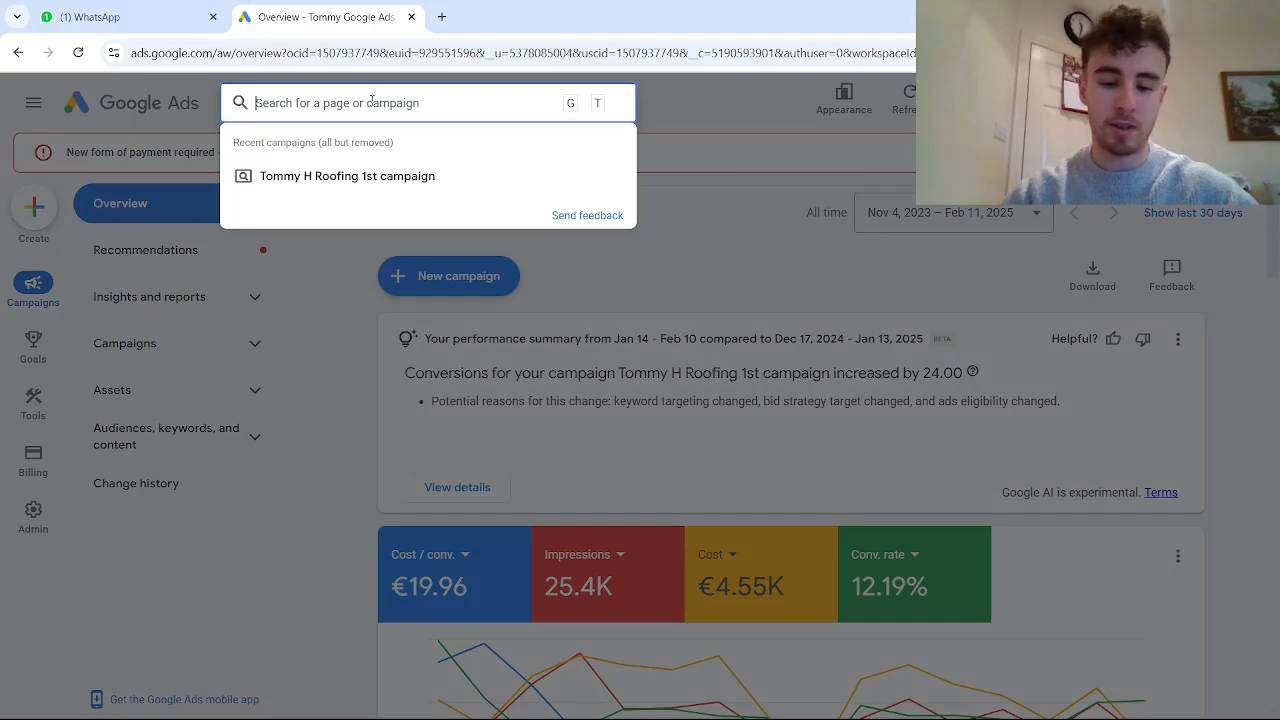
type("keyword plann")
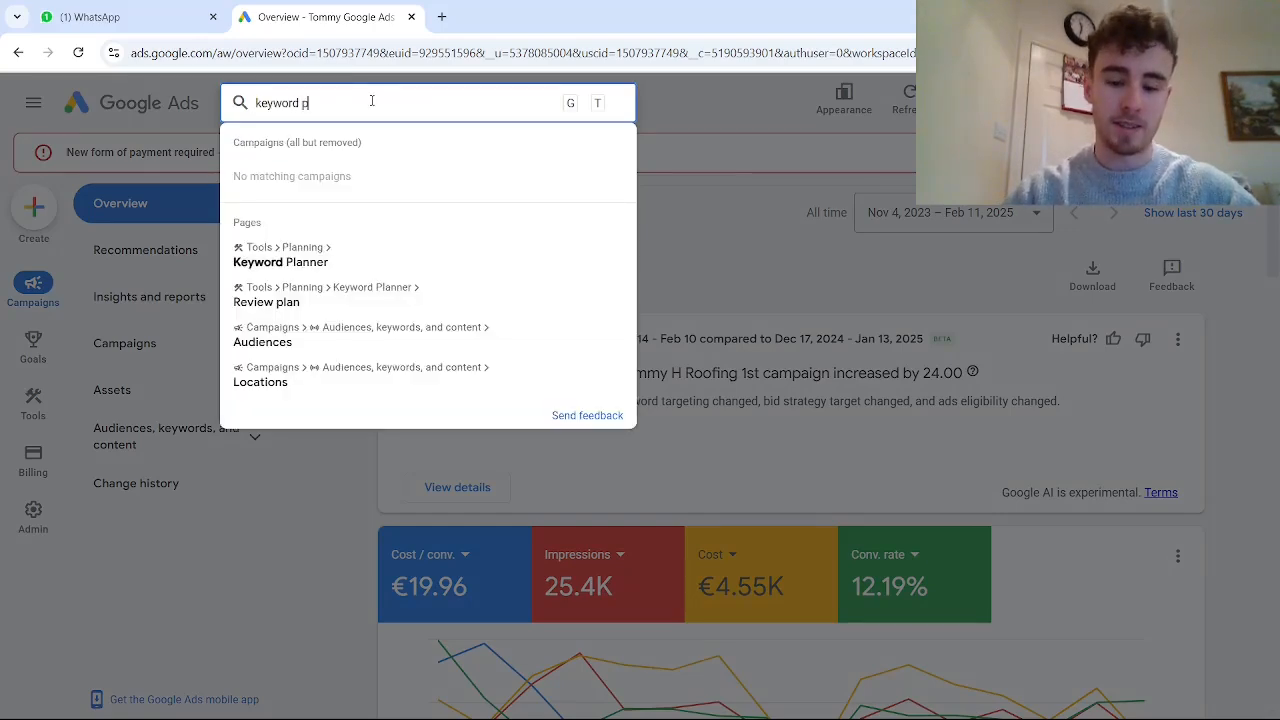
left_click(364, 260)
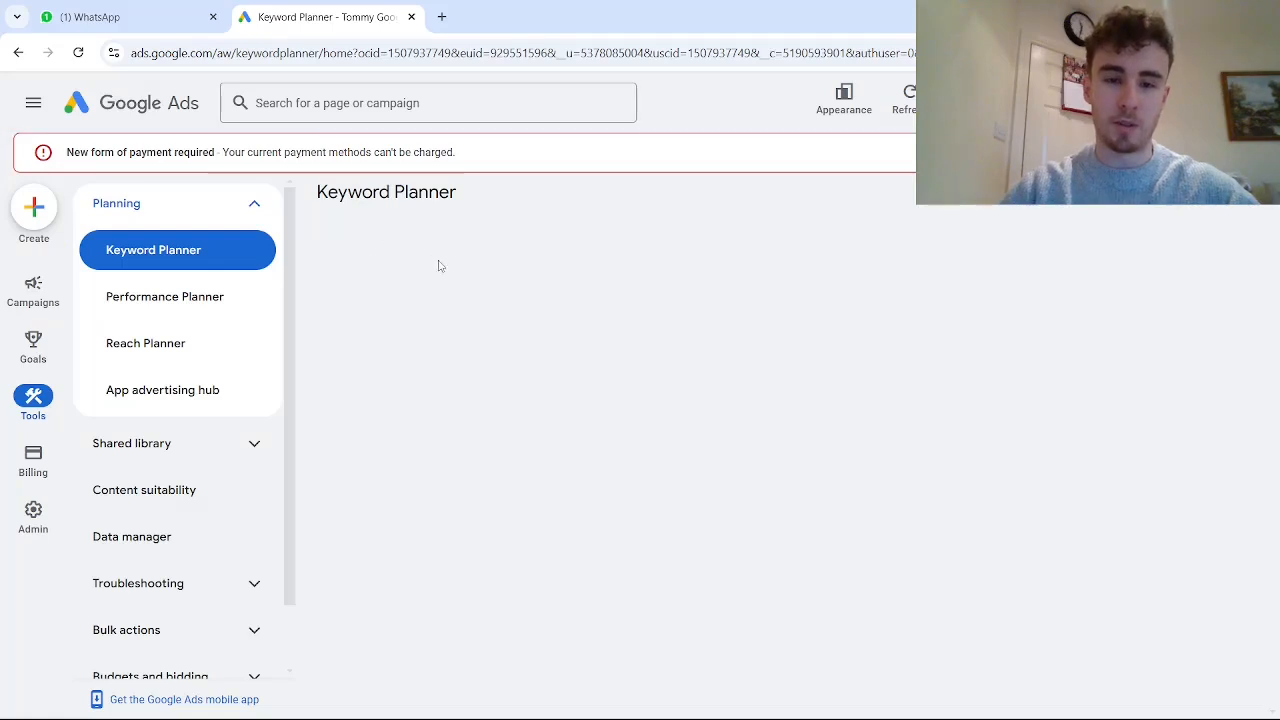
left_click(466, 346)
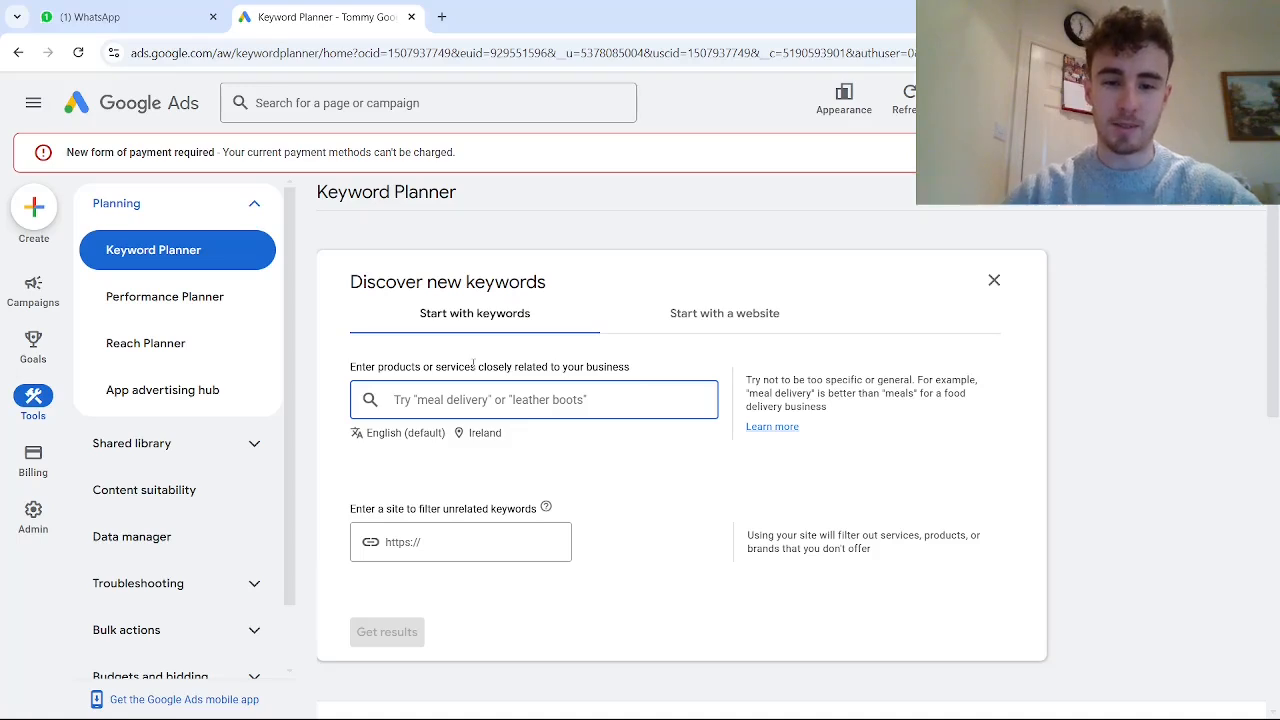
- Replace Ireland with County Dublin, Ireland as the keyword search location and save it
left_click(485, 434)
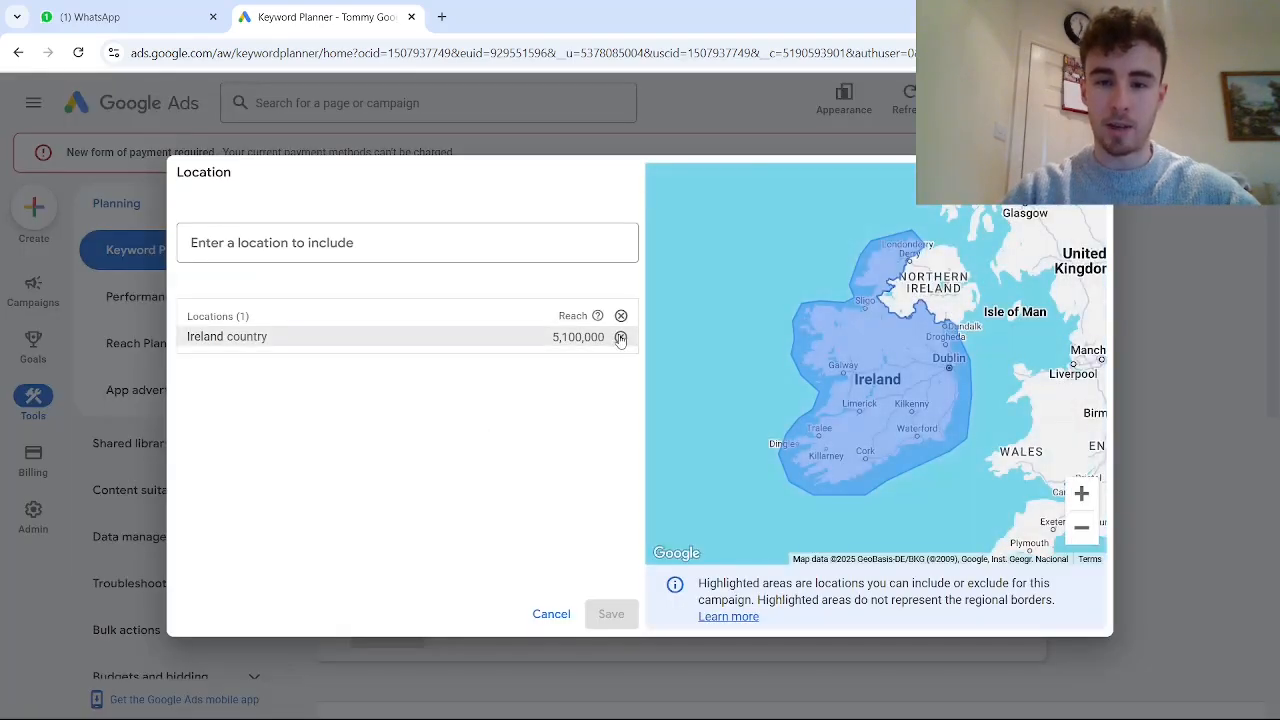
left_click(620, 338)
left_click(397, 237)
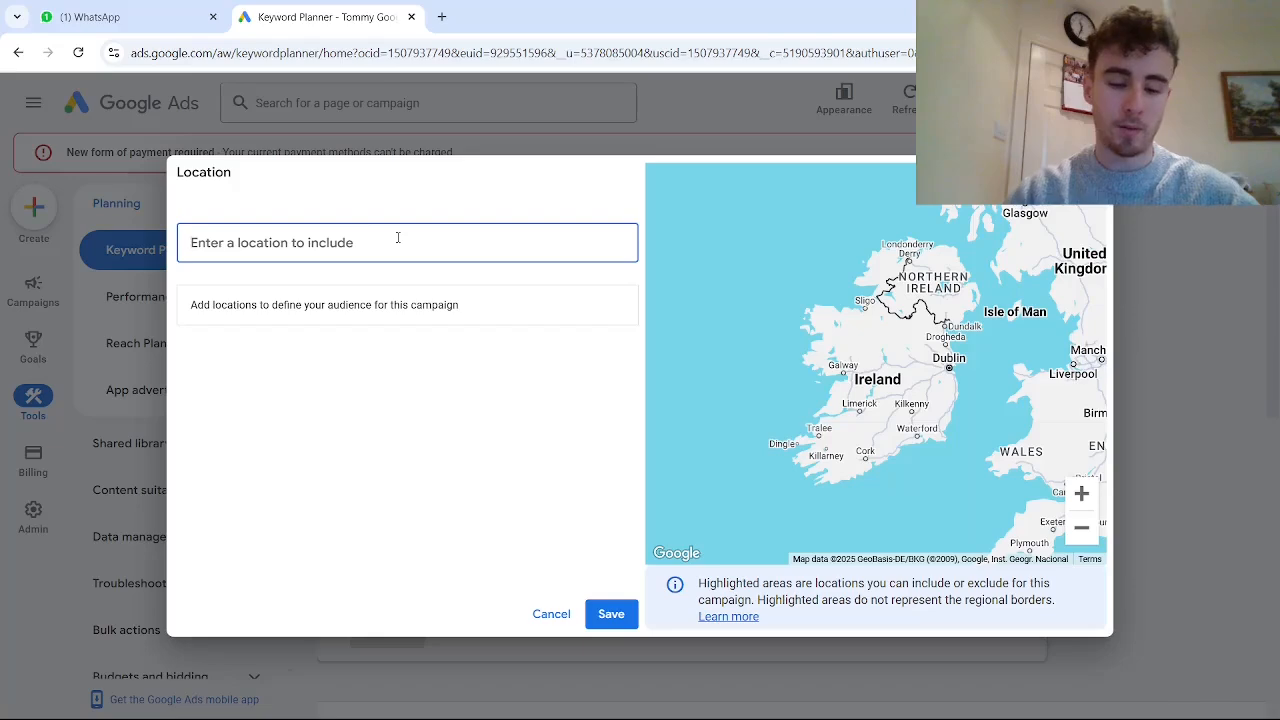
type("dublin")
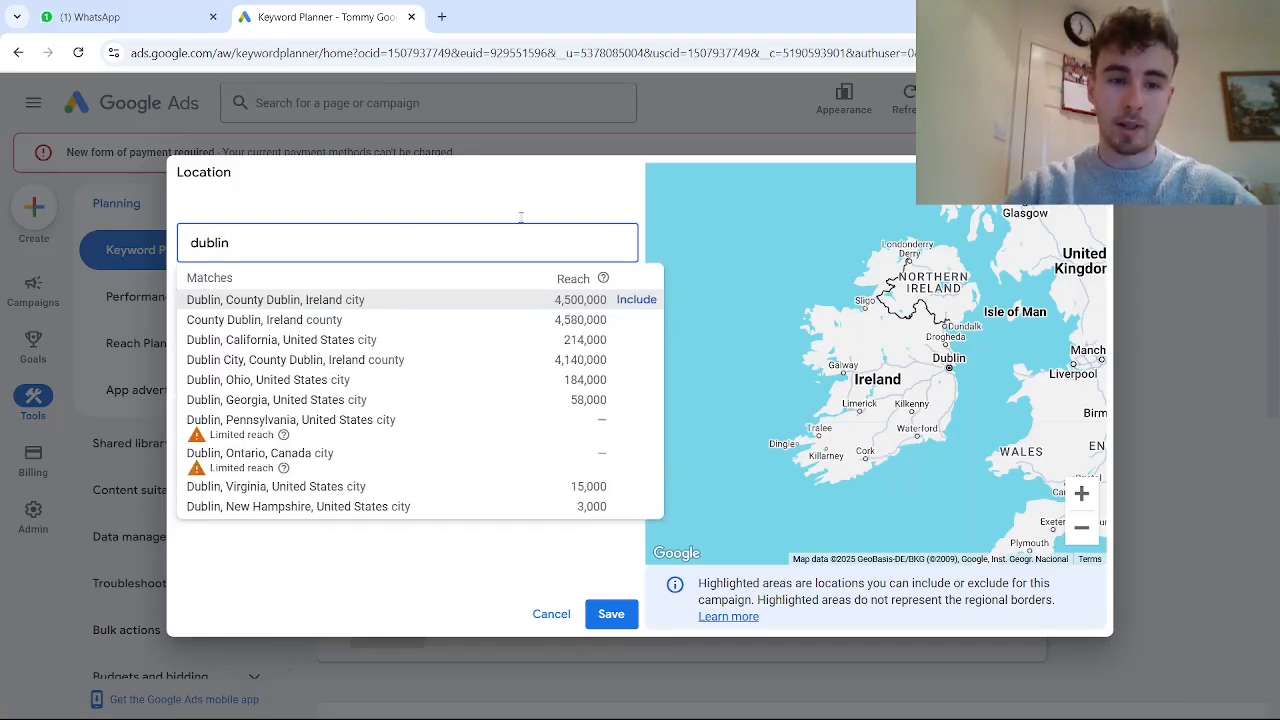
left_click(636, 320)
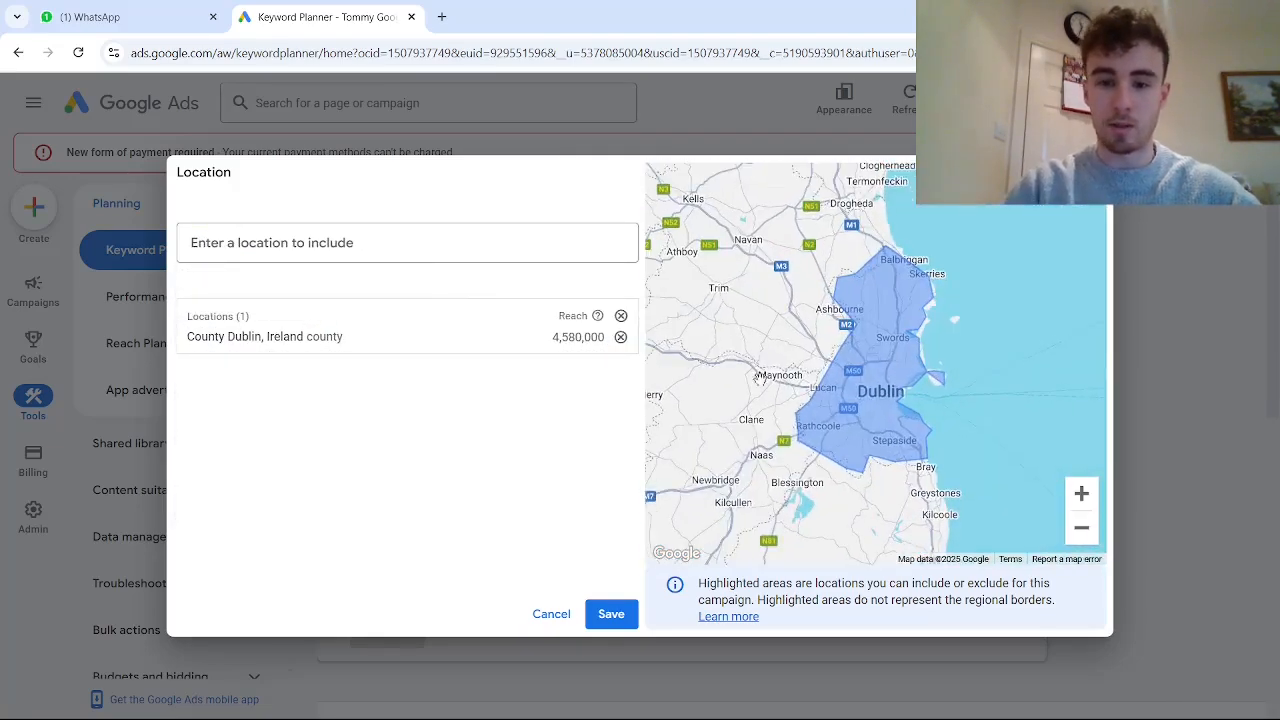
left_click(614, 613)
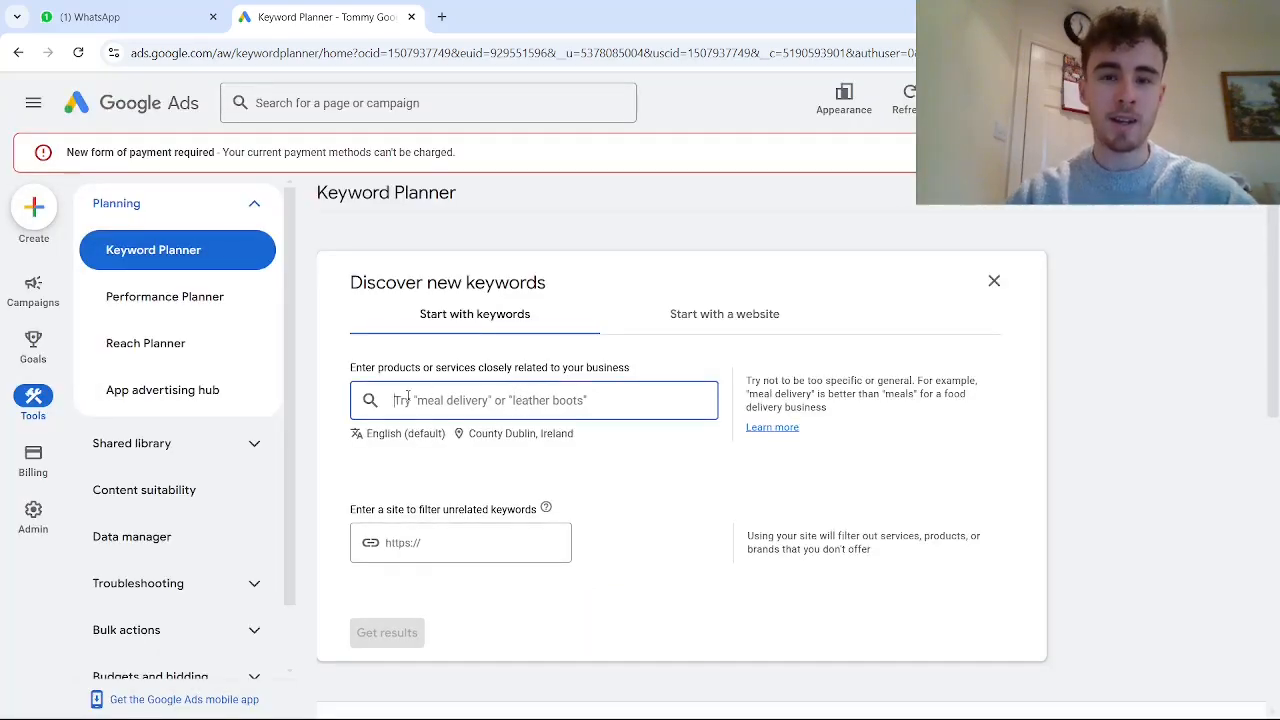
- Add the seed keywords "roof repair" and "roof repair near me"
type("roof repair")
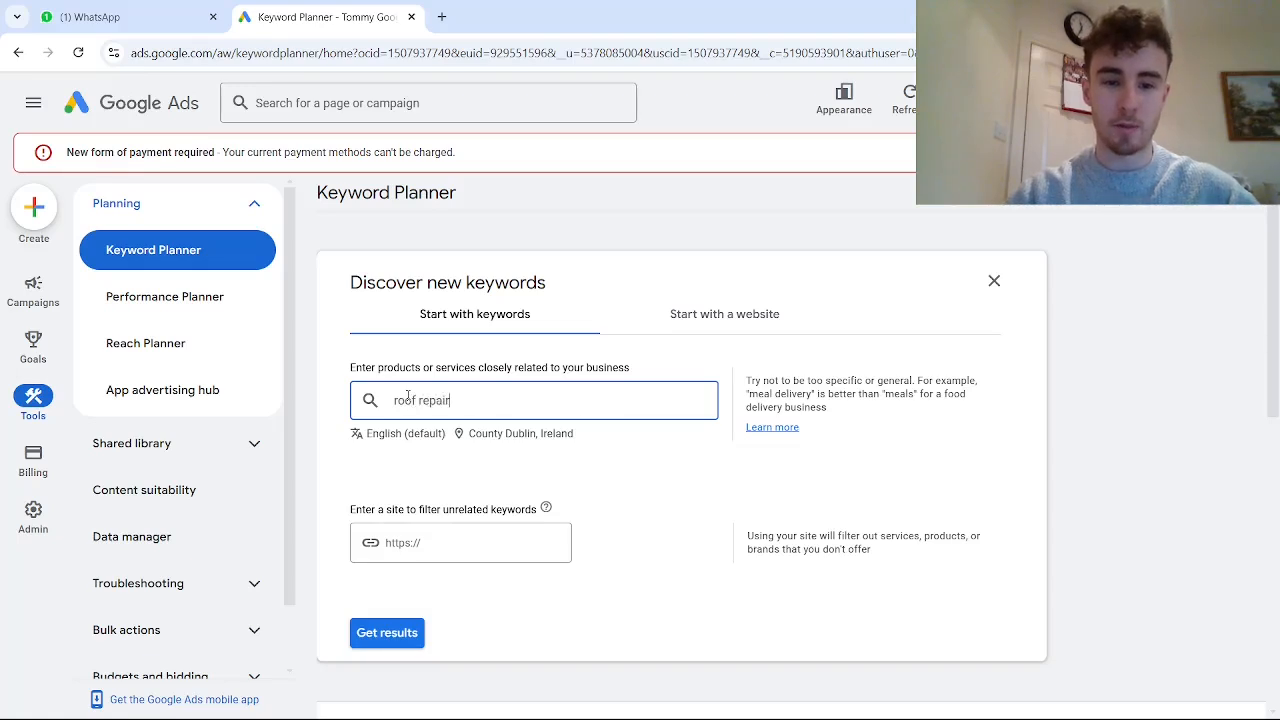
key("Return")
type("roof repair n")
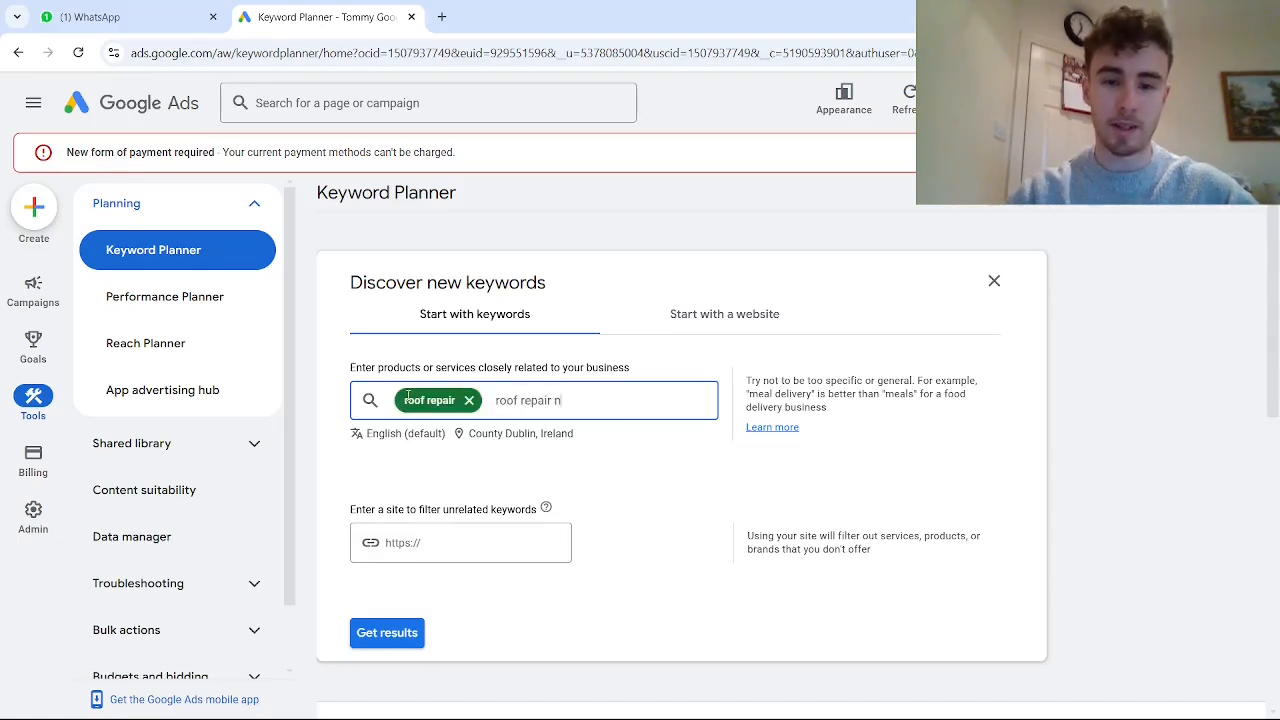
key("BackSpace")
type("near me")
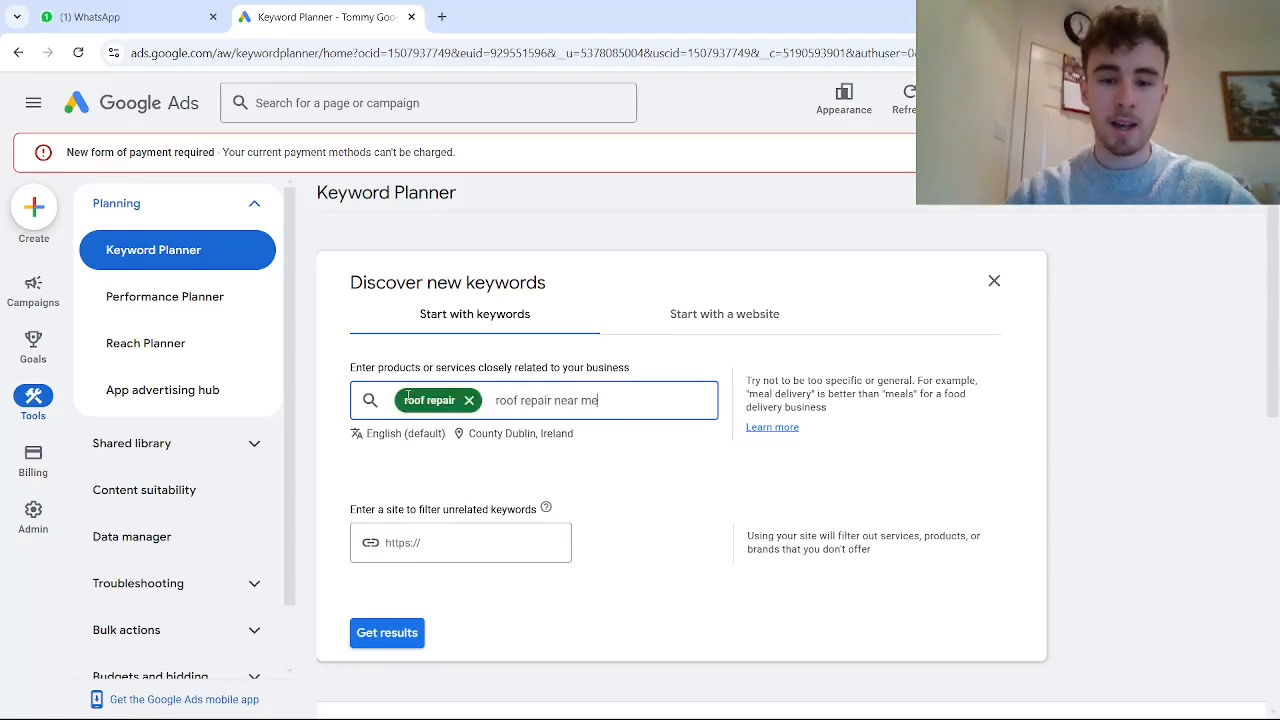
key("Return")
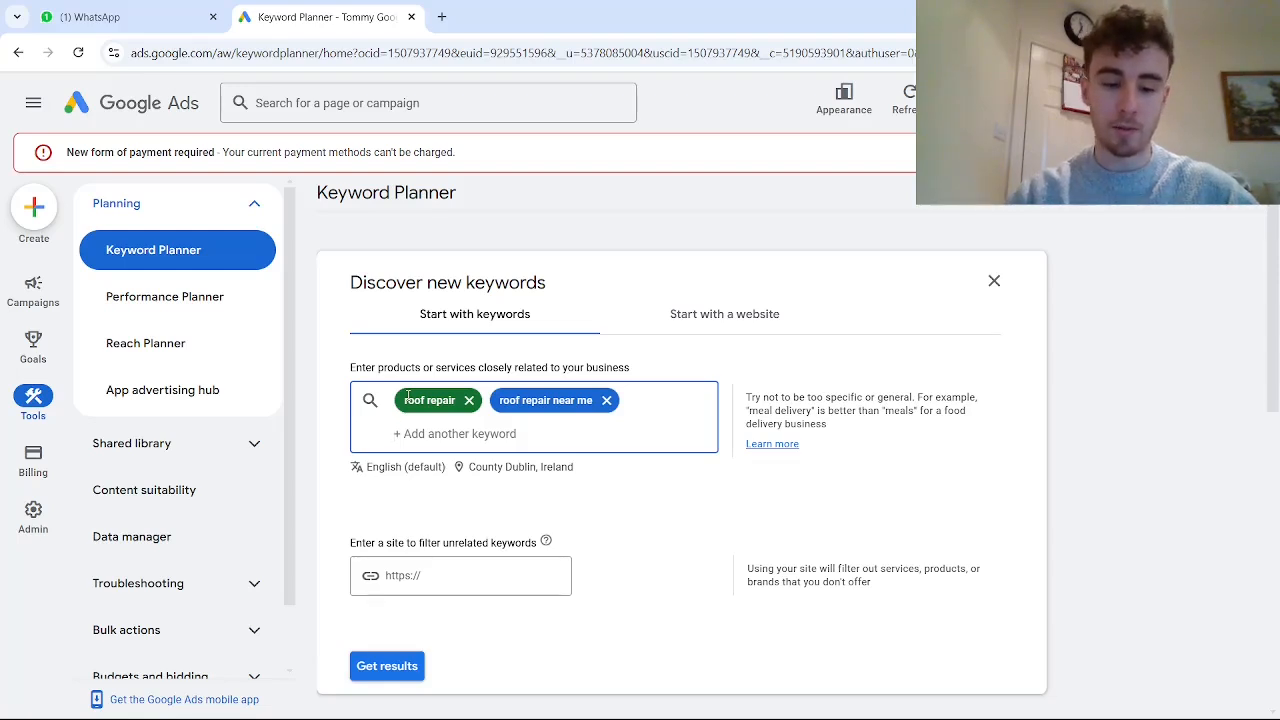
- Add the seed keywords "roofer near me" and "roofing company near me"
type("roofer near ")
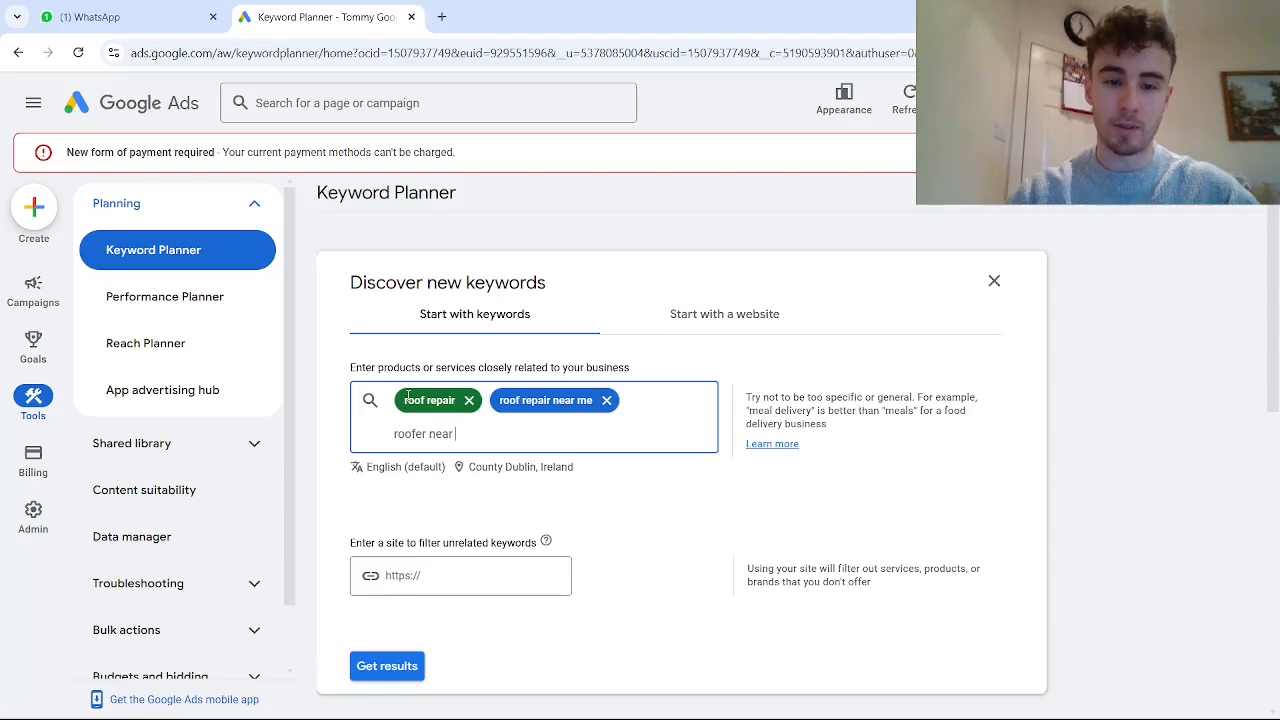
type("me")
key("Return")
type("roofing c")
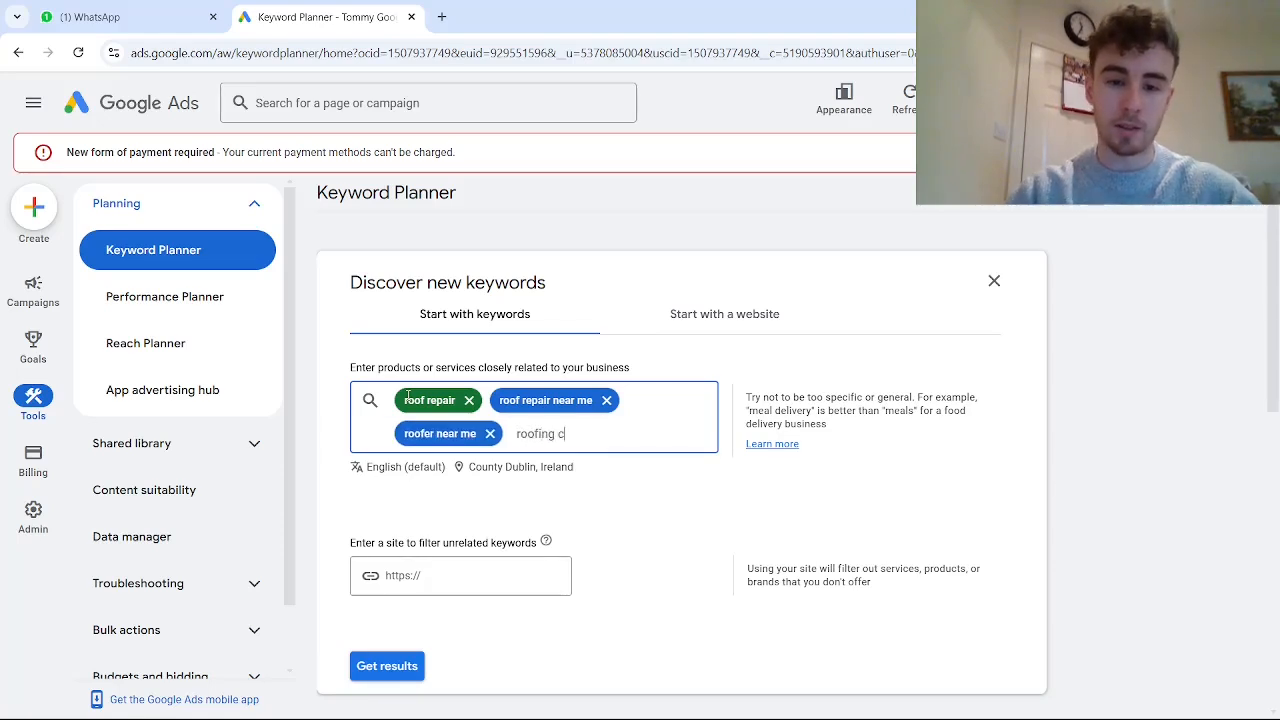
type("ompany near me")
key("Return")
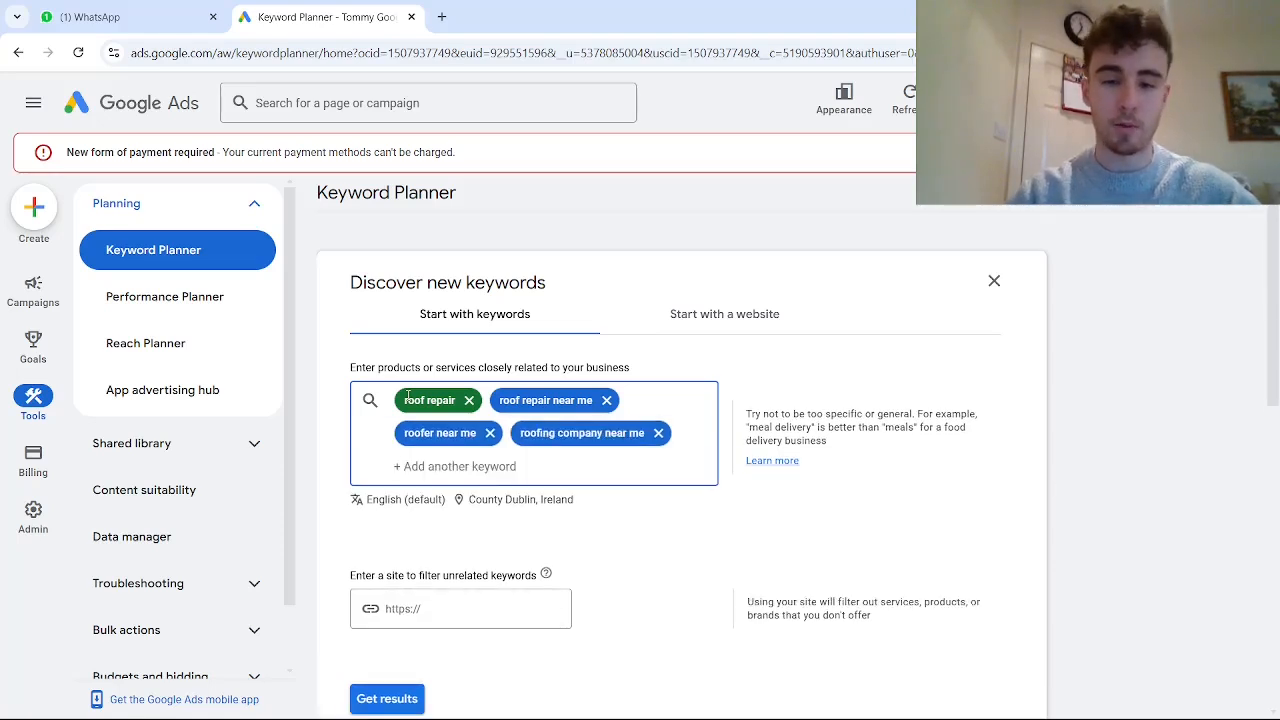
- Add the seed keyword "chimney repair" to the list
type("chim")
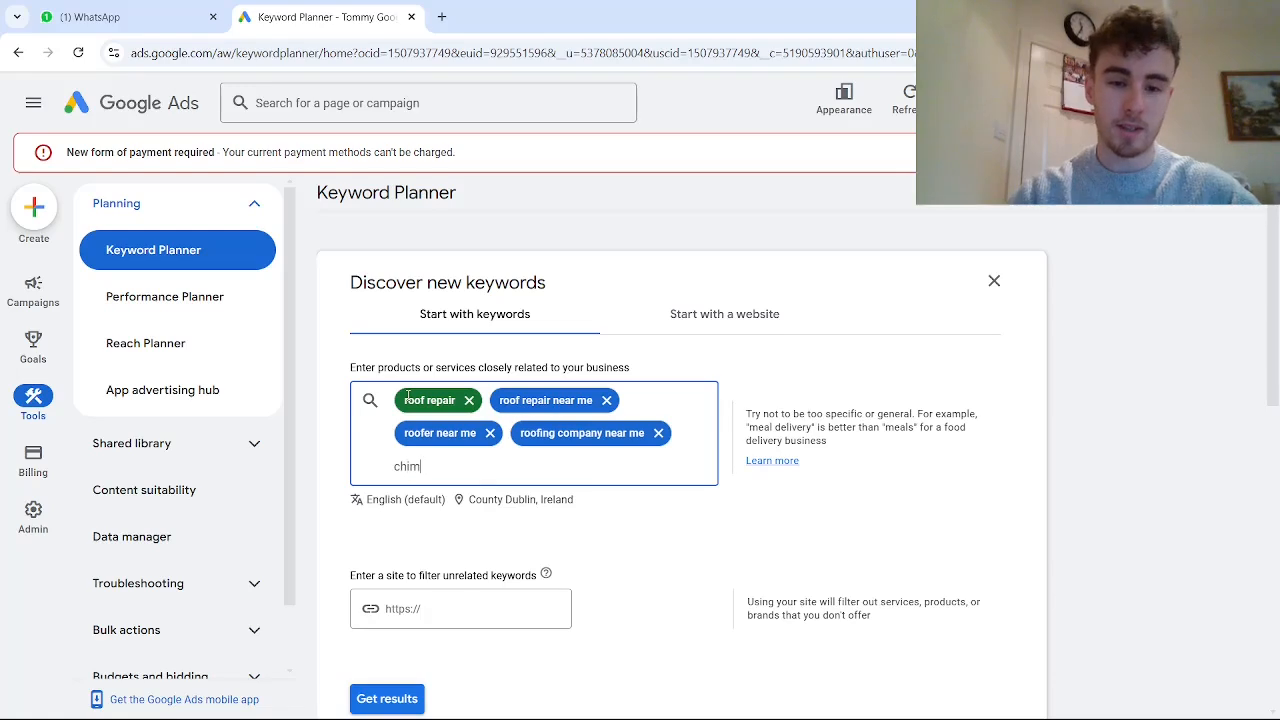
type("ney repair")
key("Return")
type("ch")
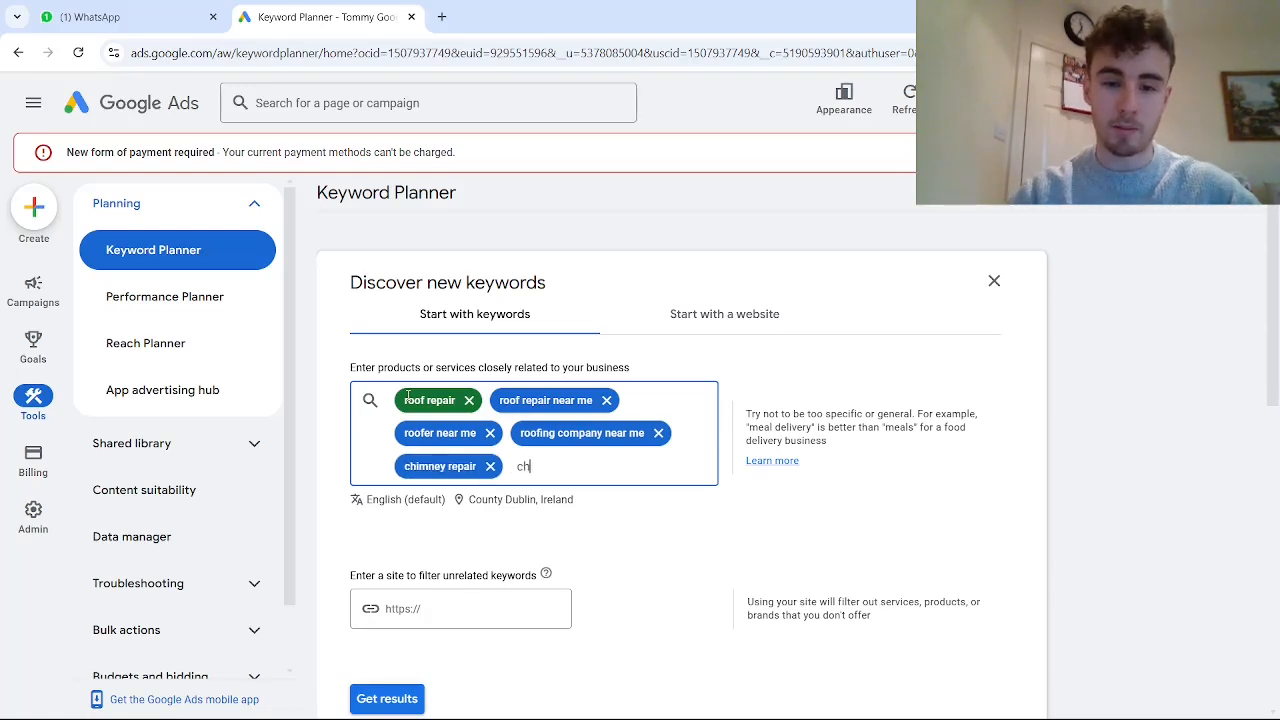
type("imney repair")
key("Return")
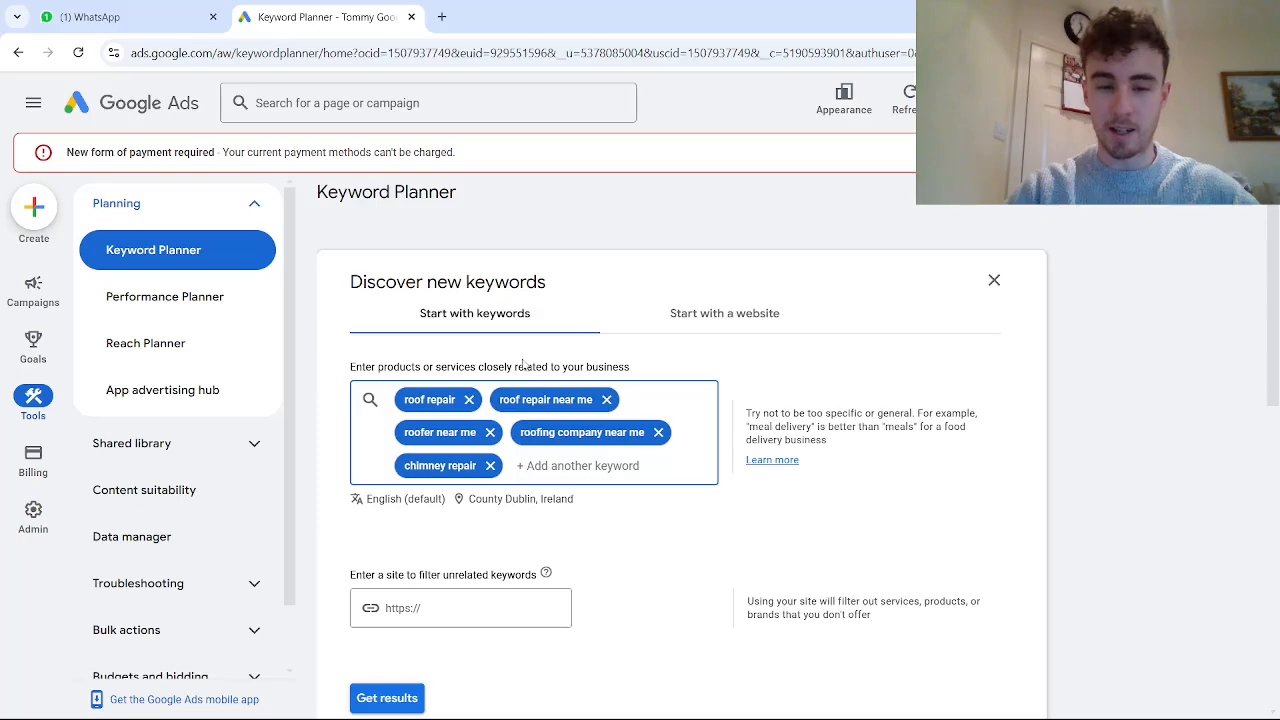
- Get the keyword results and review the average monthly searches and trend chart for the keyword ideas
scroll(499, 549, "down", 2)
left_click(392, 532)
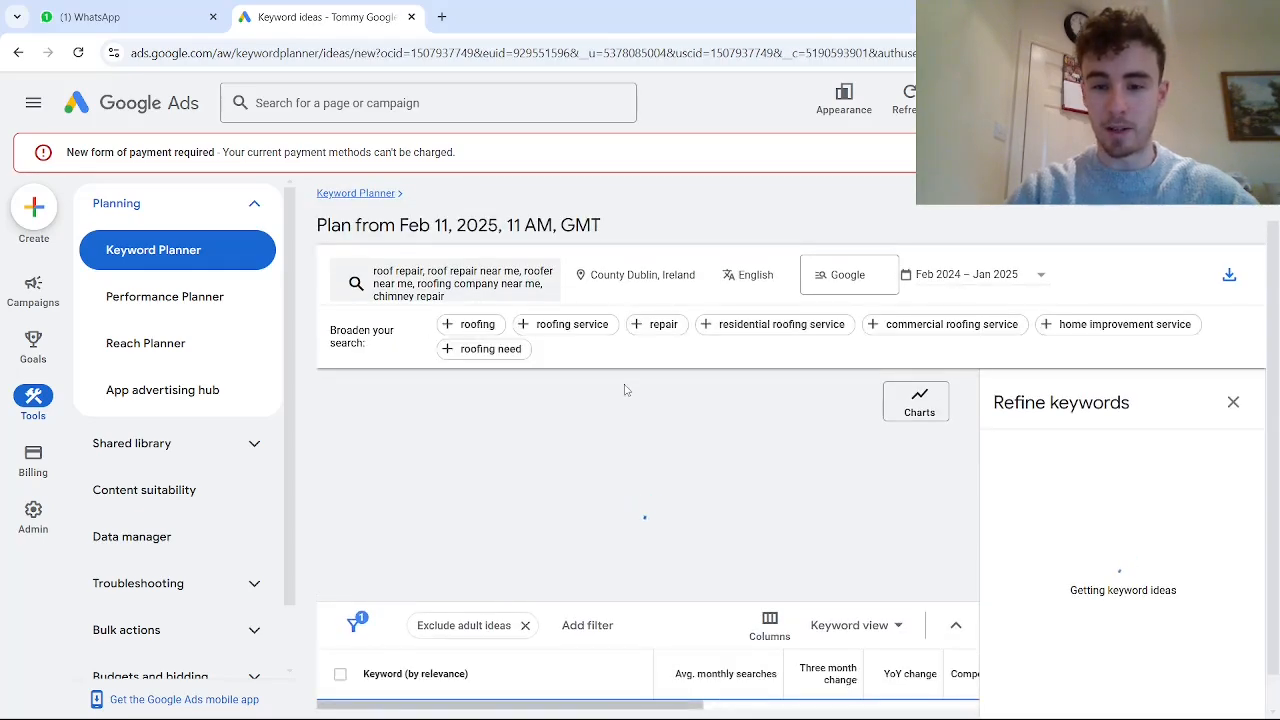
scroll(621, 397, "down", 3)
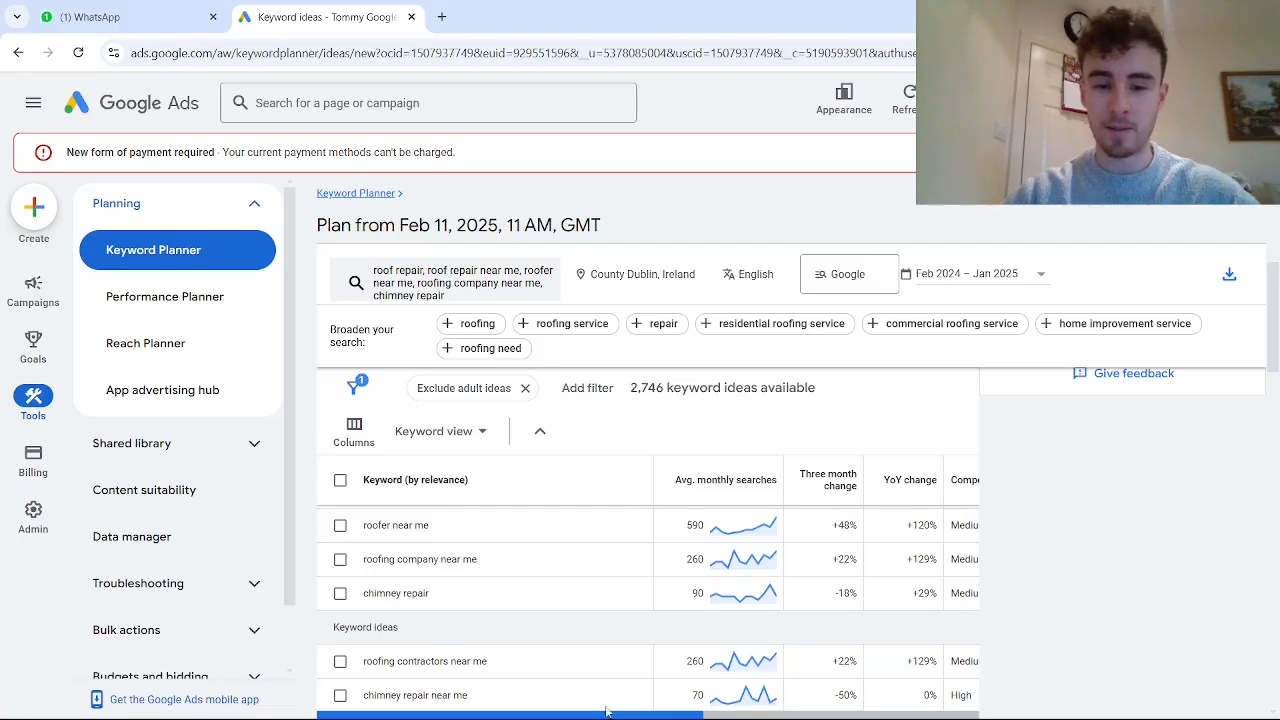
scroll(616, 655, "down", 3)
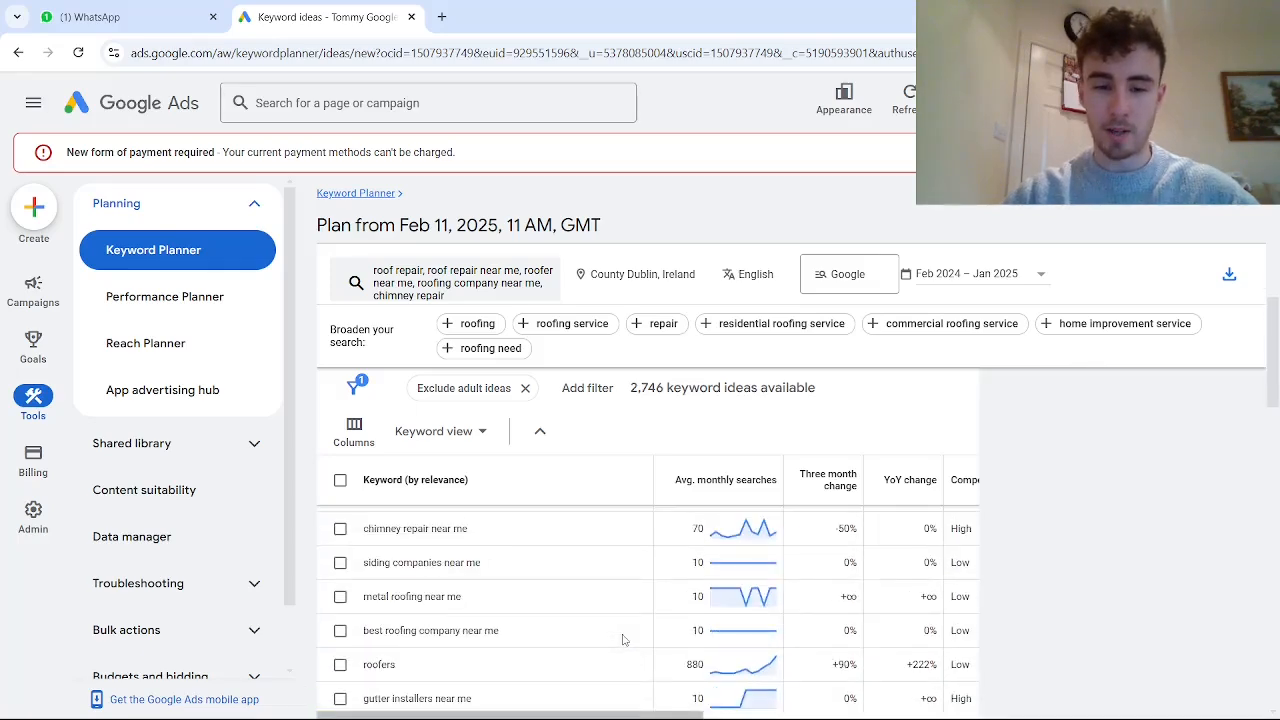
scroll(622, 640, "up", 5)
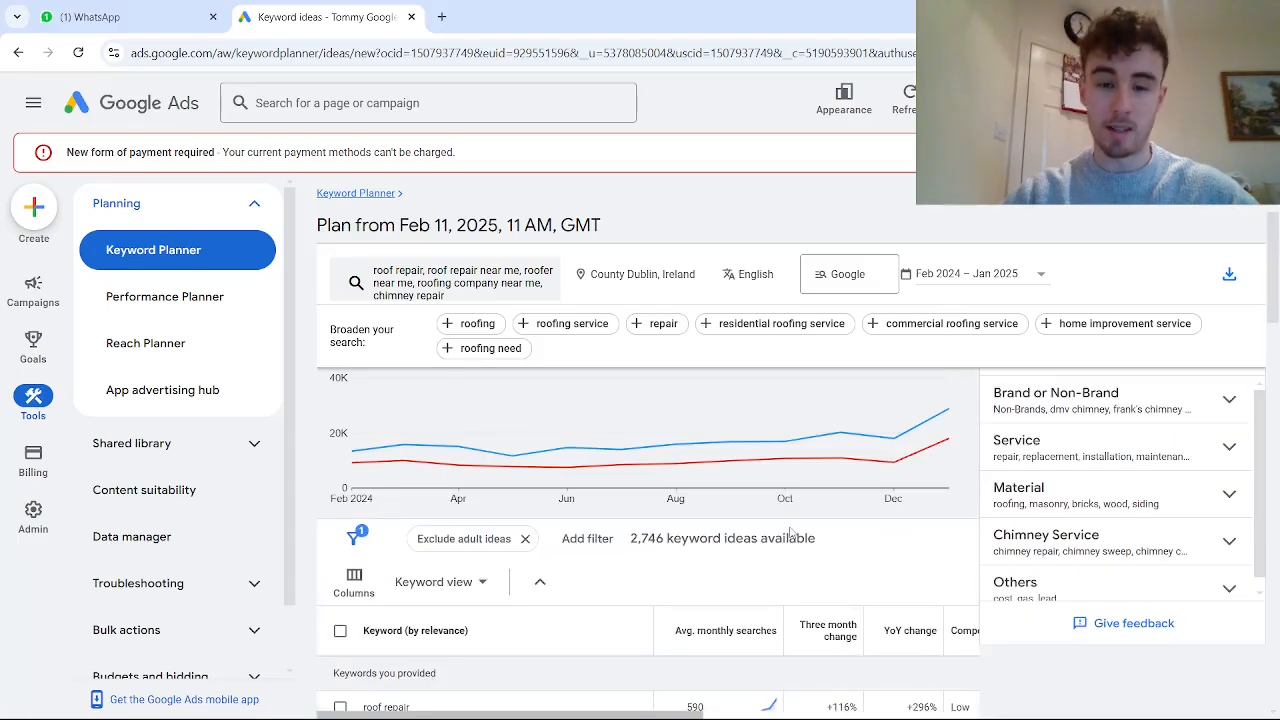
mouse_move(757, 445)
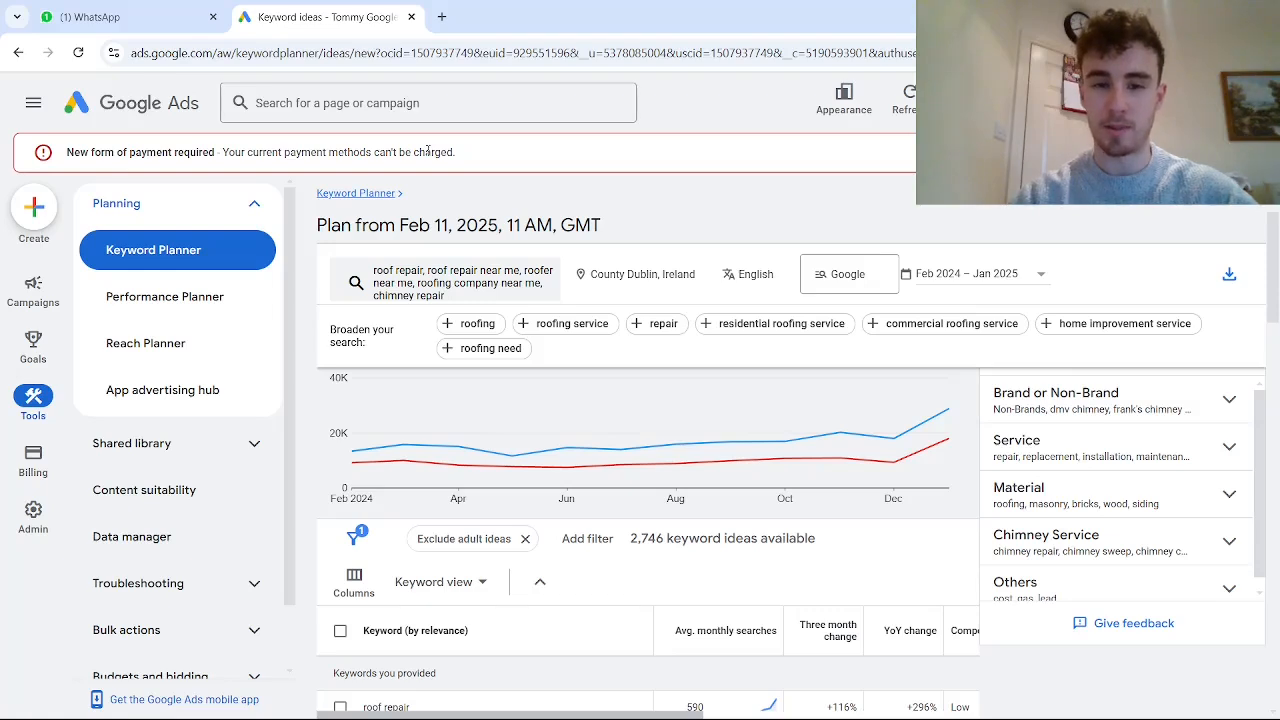
- Return to the campaigns overview and start creating a new campaign
mouse_move(31, 296)
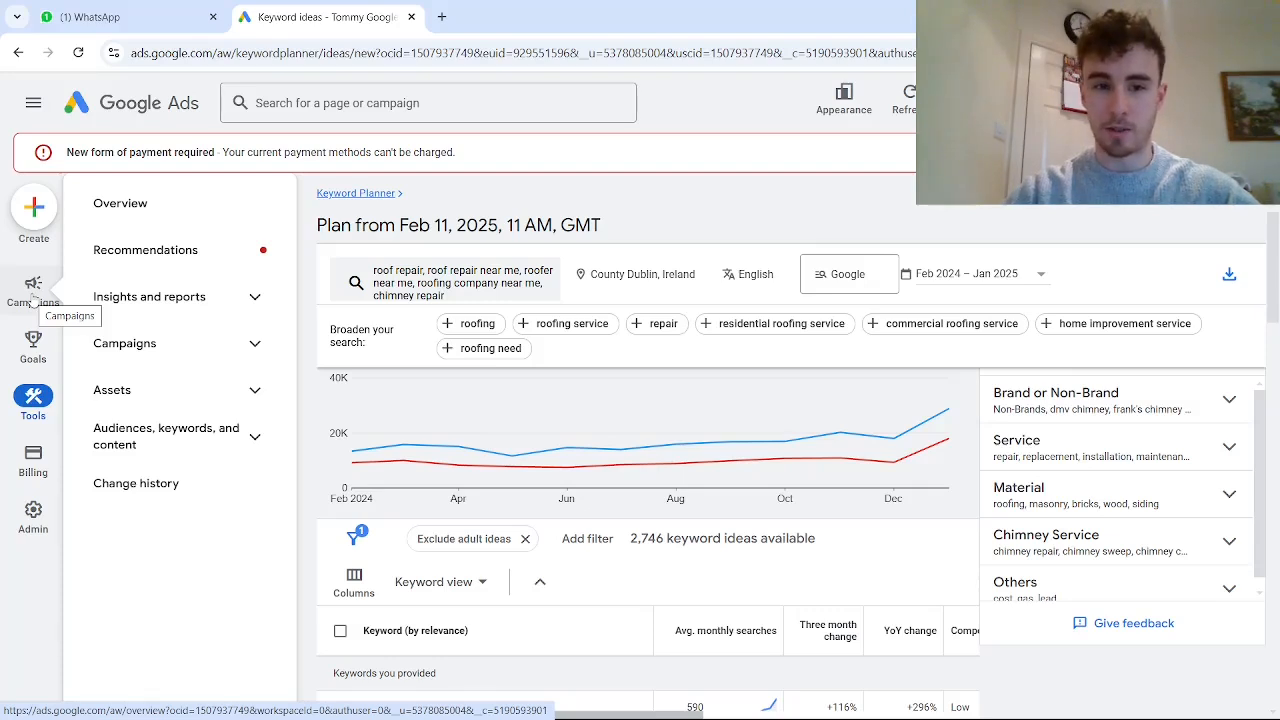
left_click(128, 205)
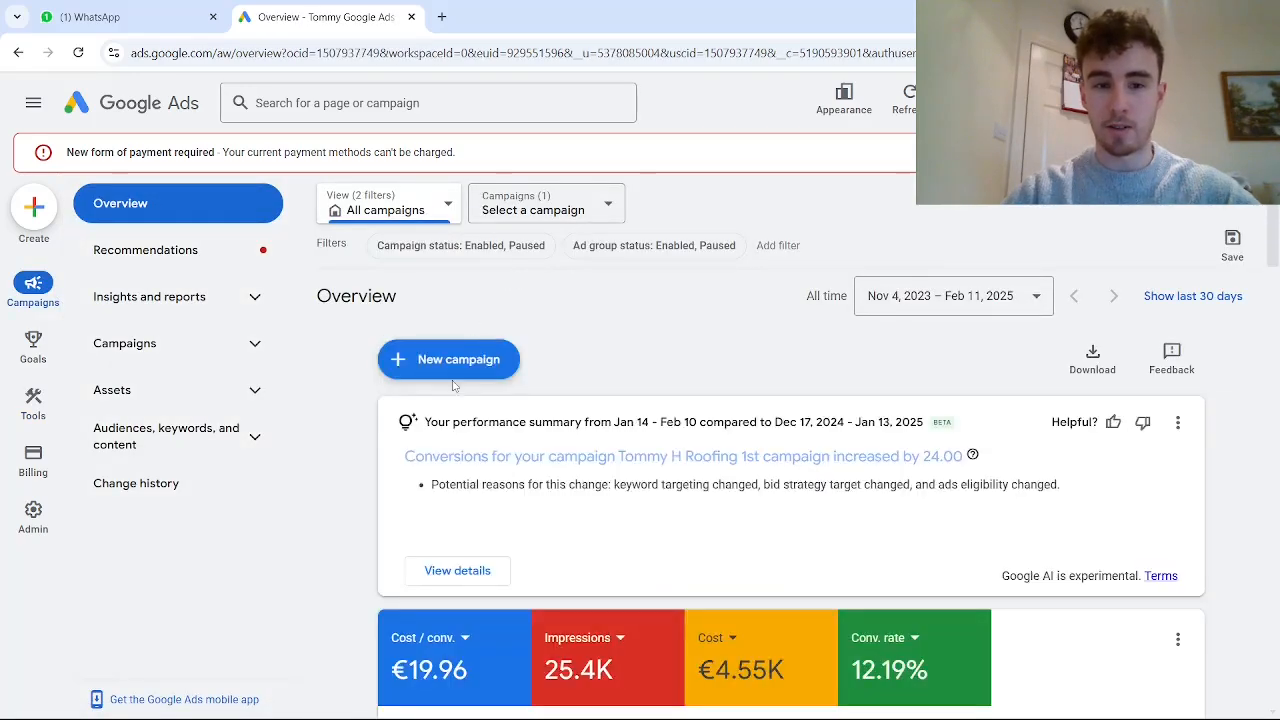
left_click(448, 368)
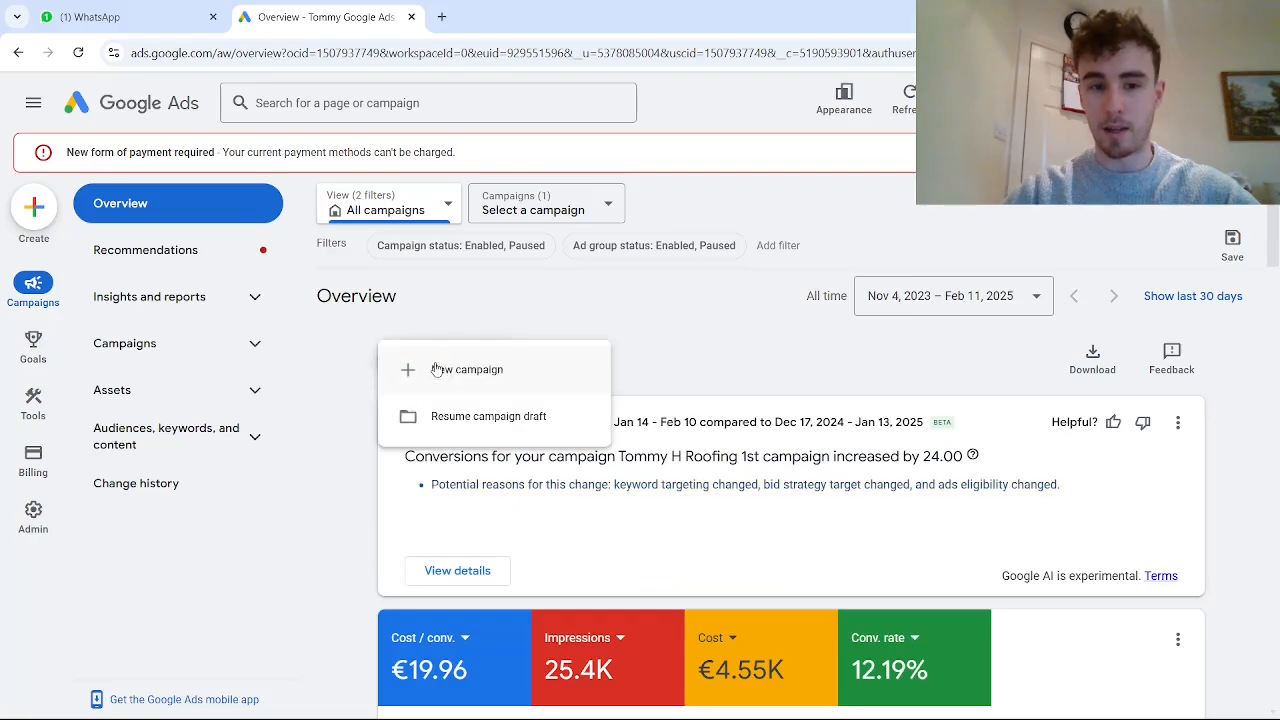
left_click(441, 370)
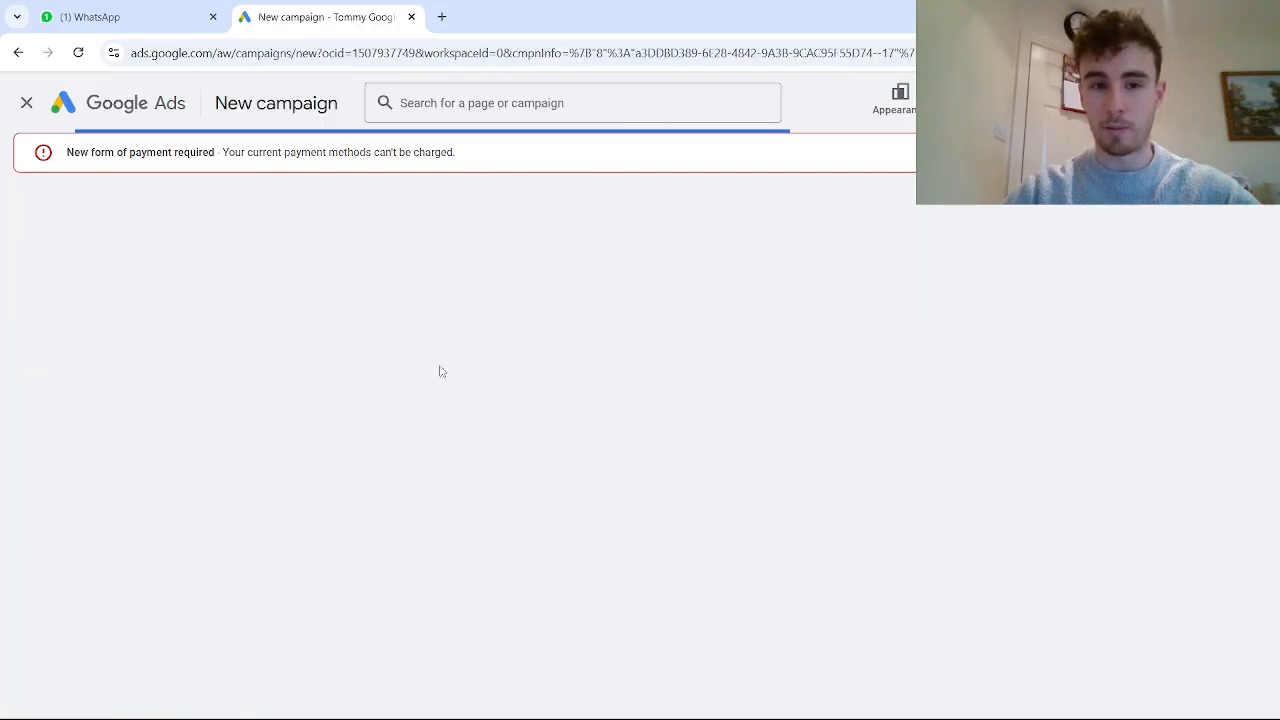
- Choose Leads as the campaign objective and accept the phone call leads and submit lead forms conversion goals
scroll(590, 318, "down", 1)
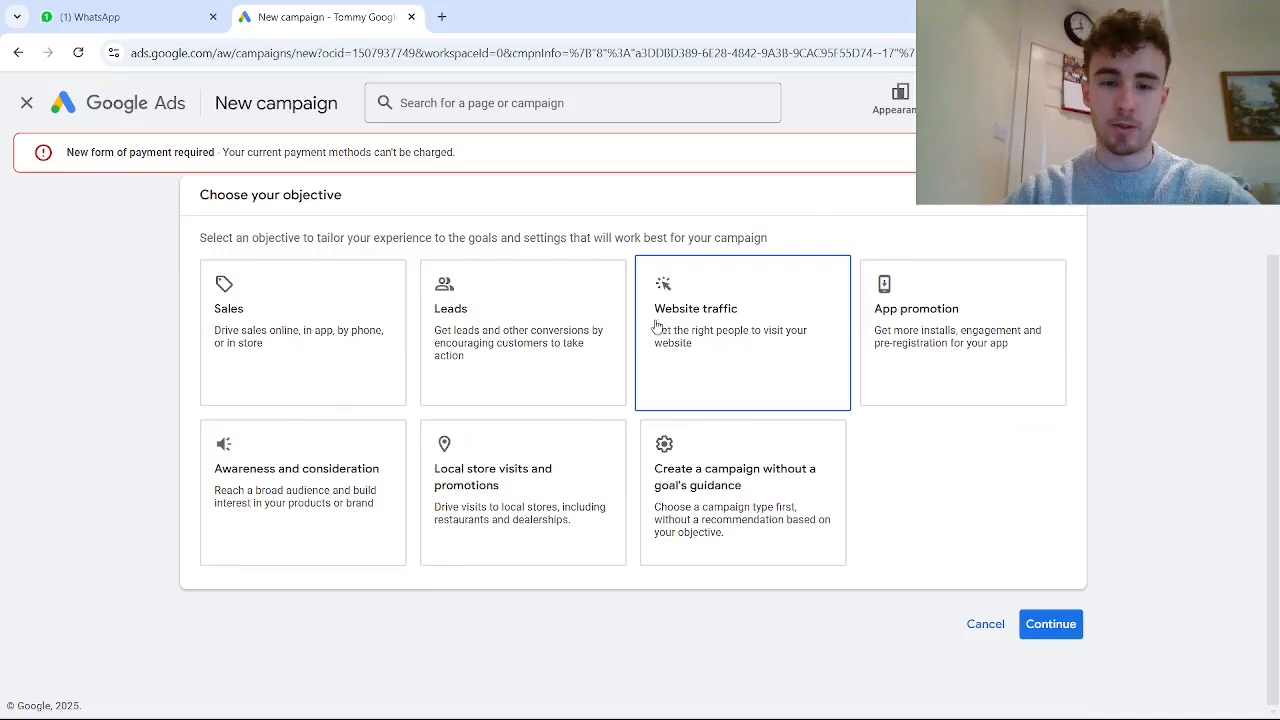
scroll(658, 328, "up", 1)
left_click(533, 406)
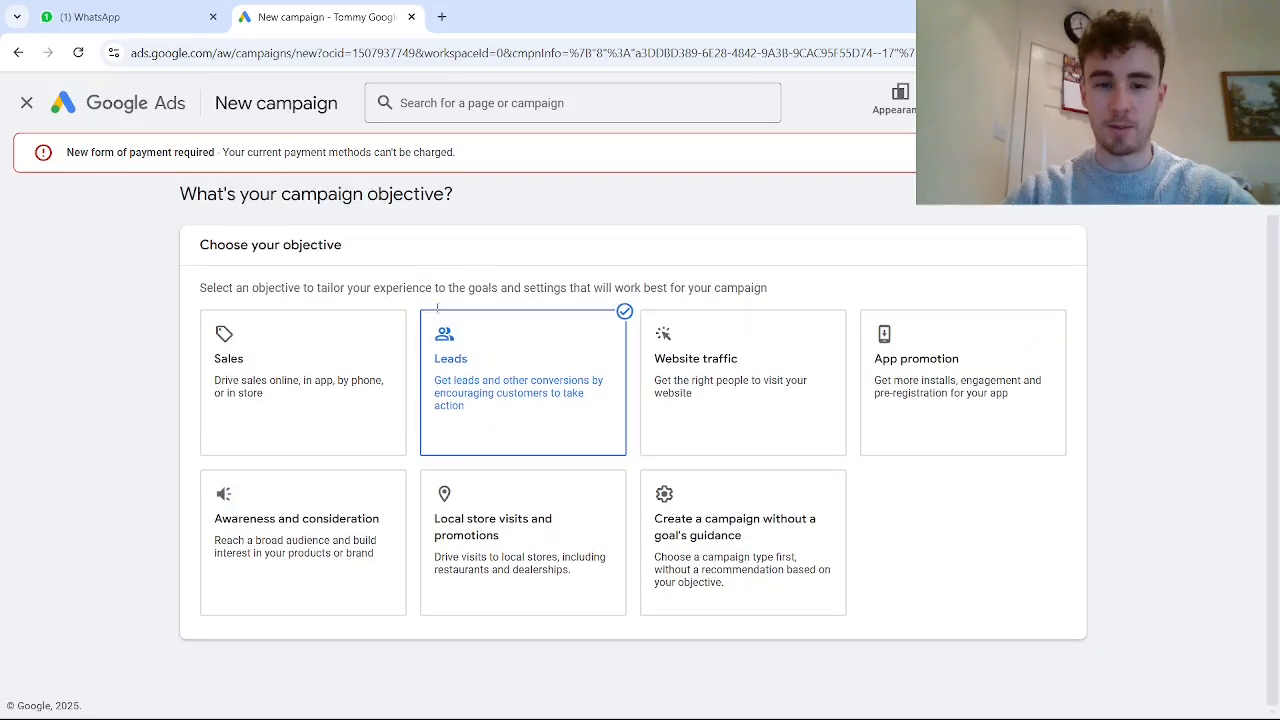
scroll(494, 366, "down", 4)
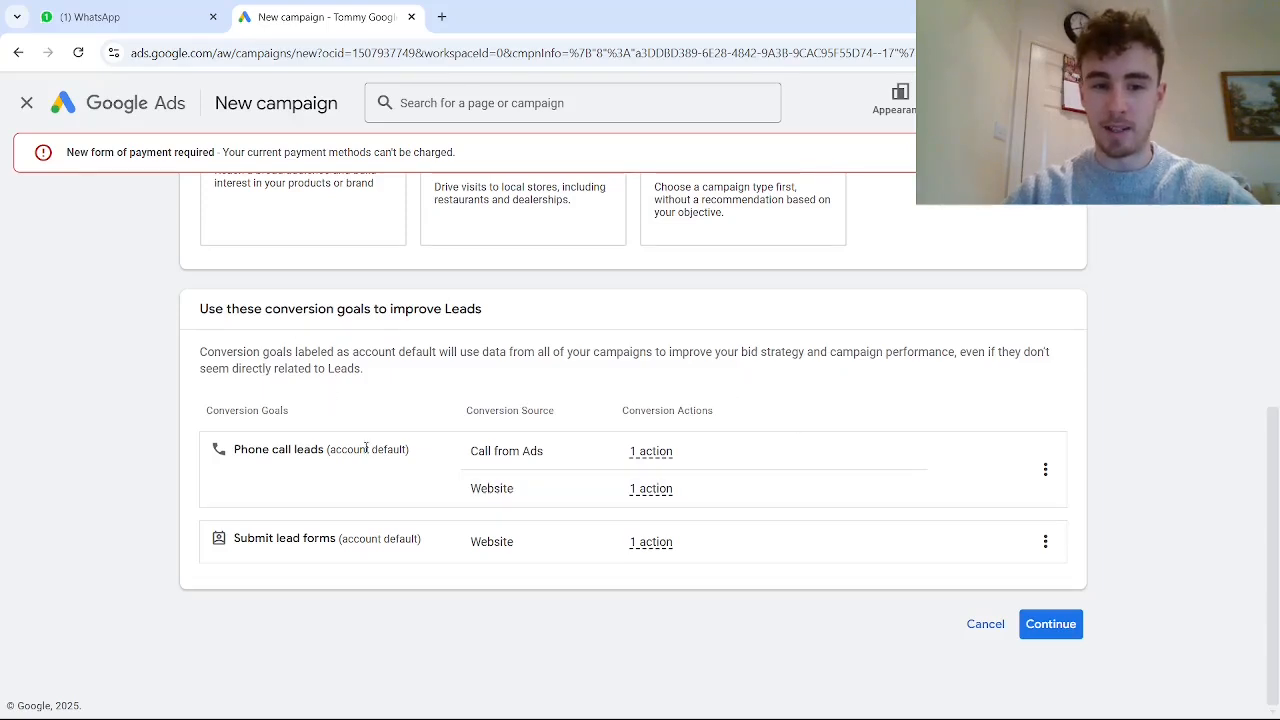
left_click(1049, 624)
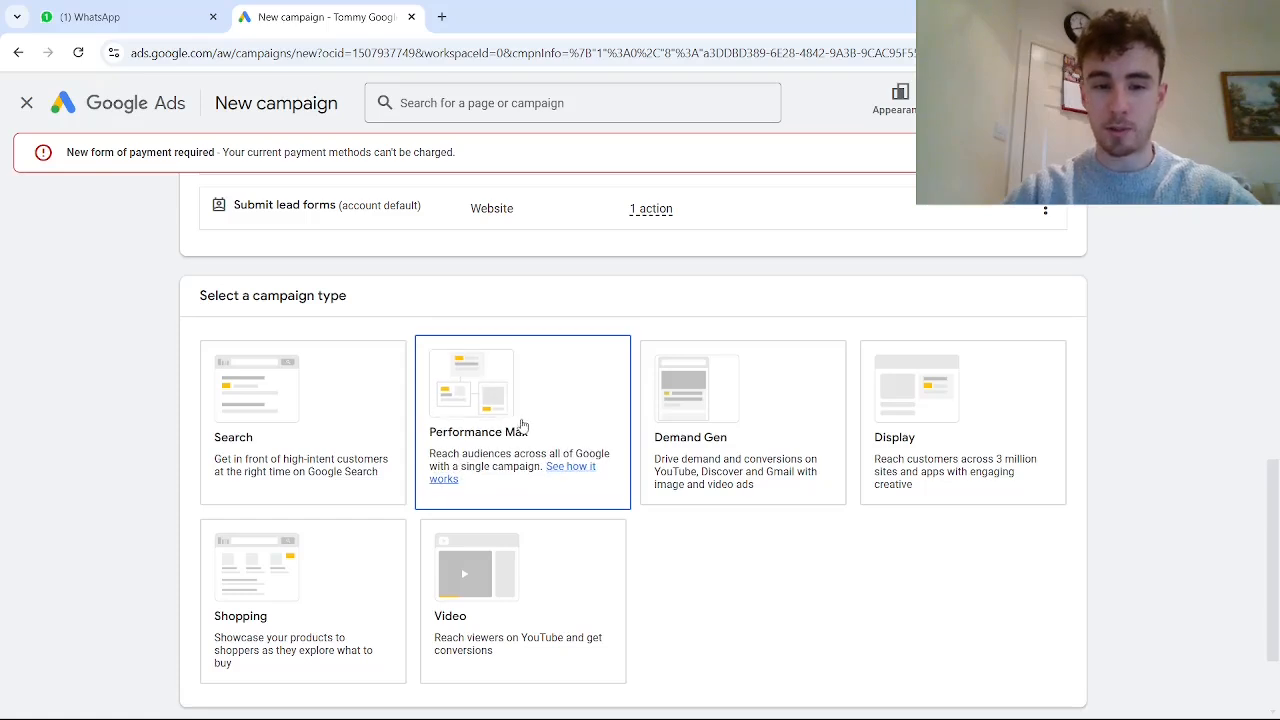
- Choose the Search campaign type, continue with the suggested campaign name and start a new campaign instead of a saved draft
left_click(326, 427)
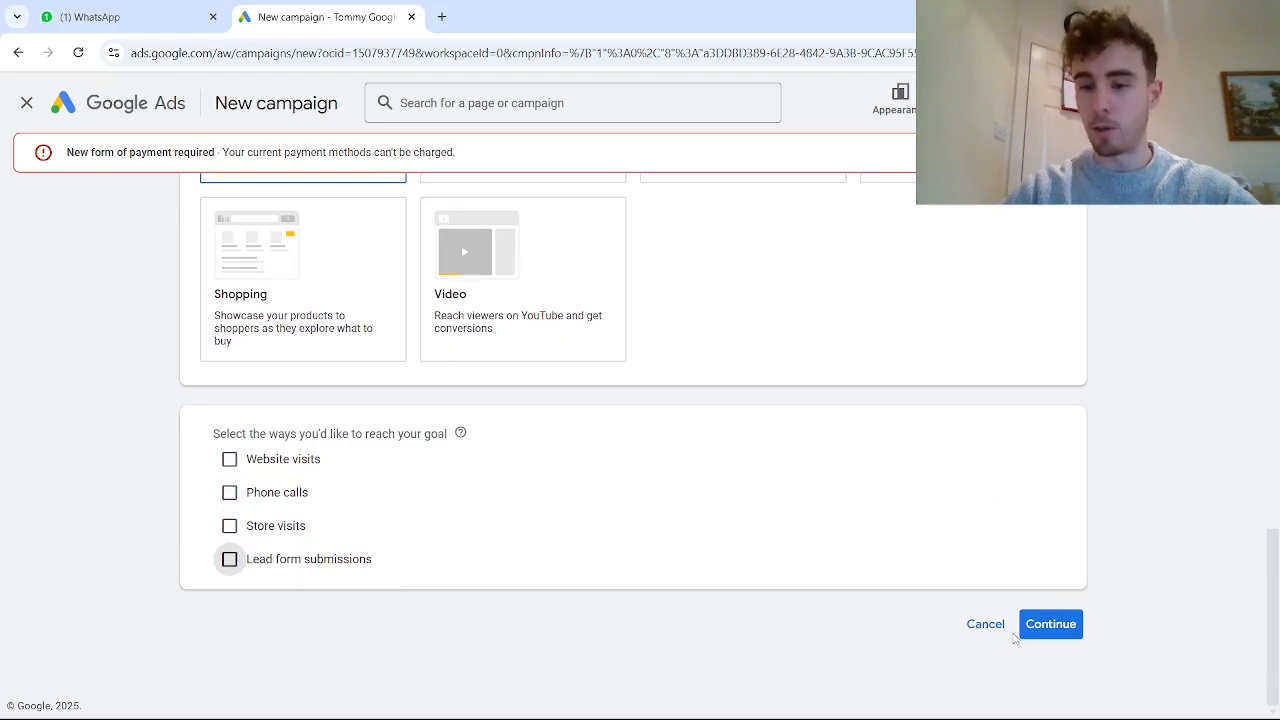
left_click(1052, 630)
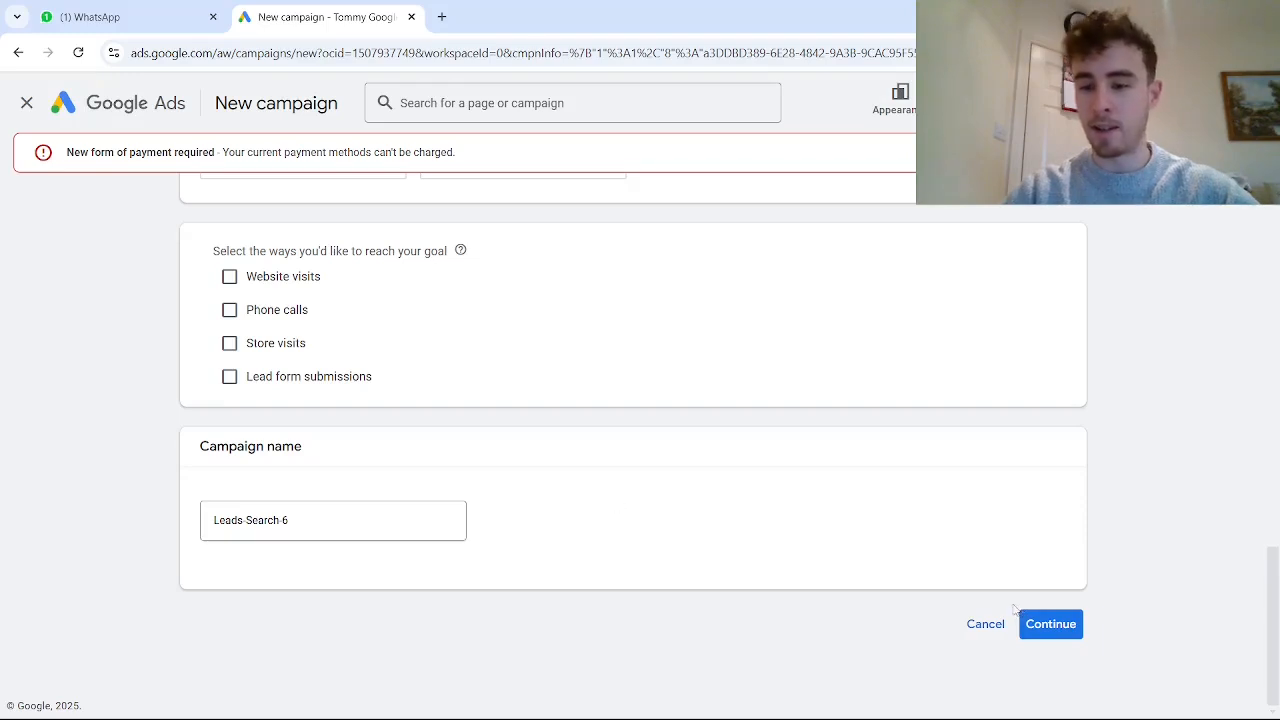
left_click(1040, 622)
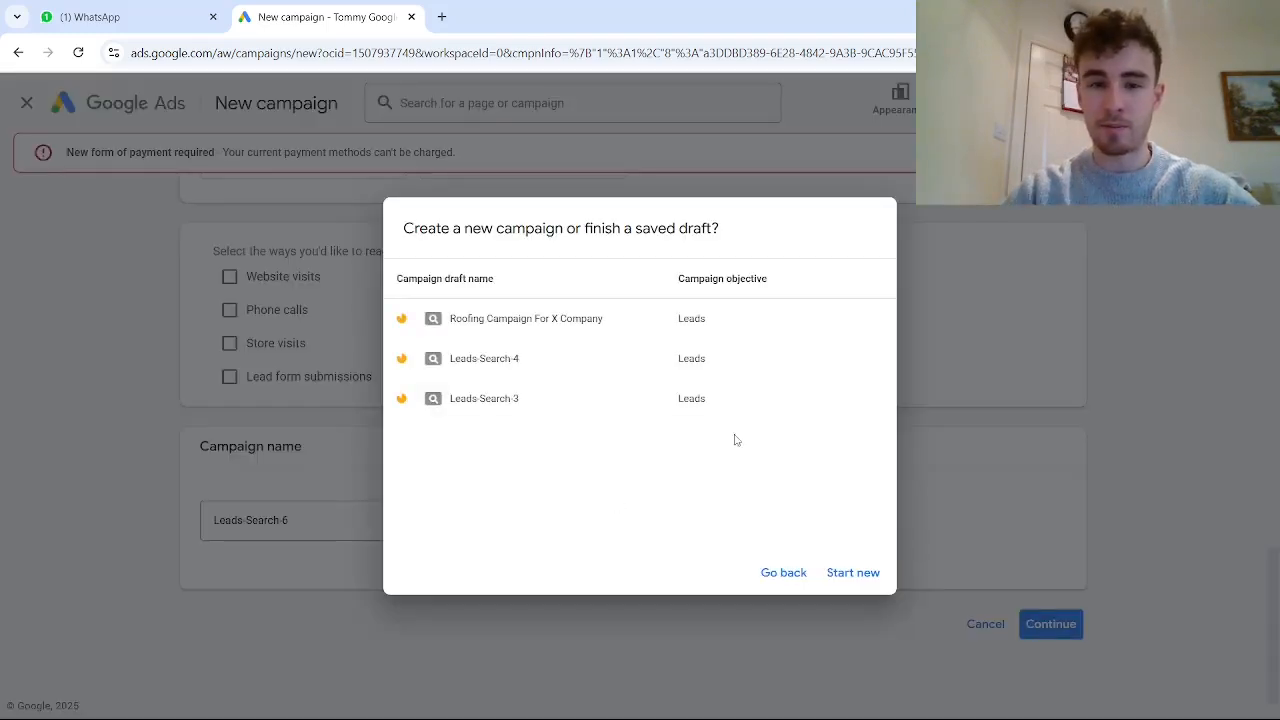
left_click(852, 574)
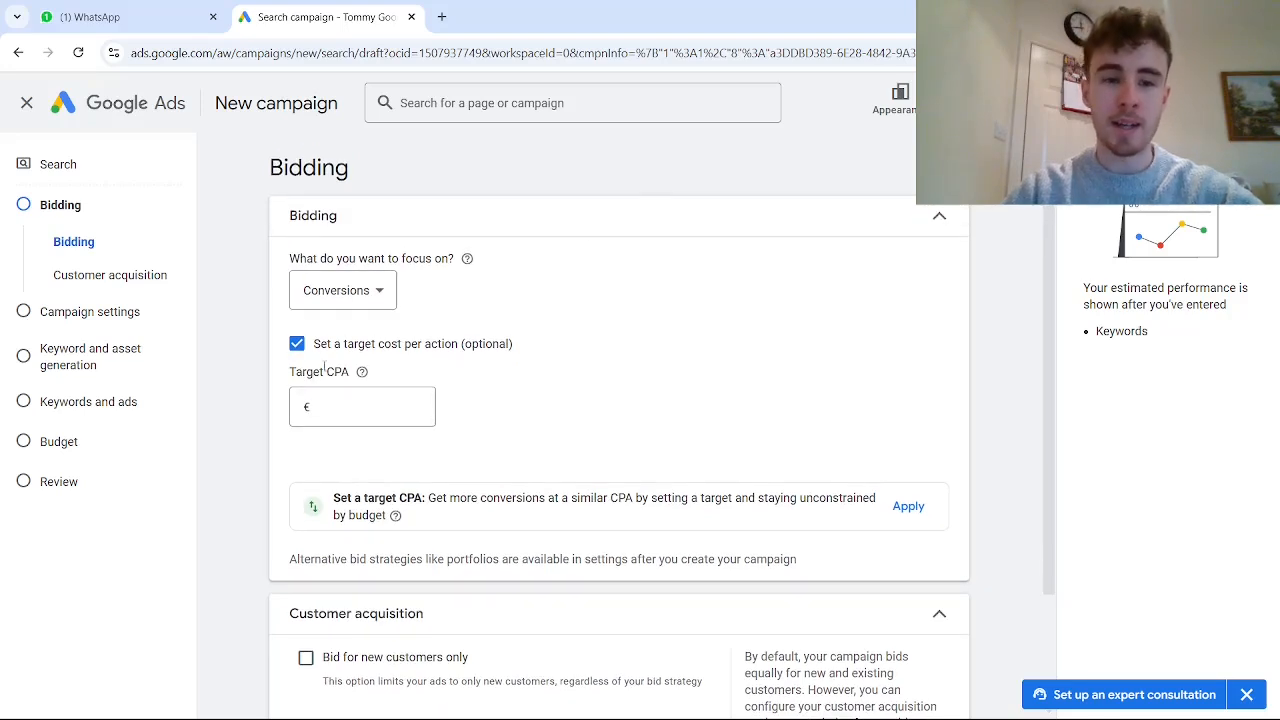
- Set the bidding focus to Clicks and proceed to the campaign settings
left_click(346, 290)
left_click(351, 442)
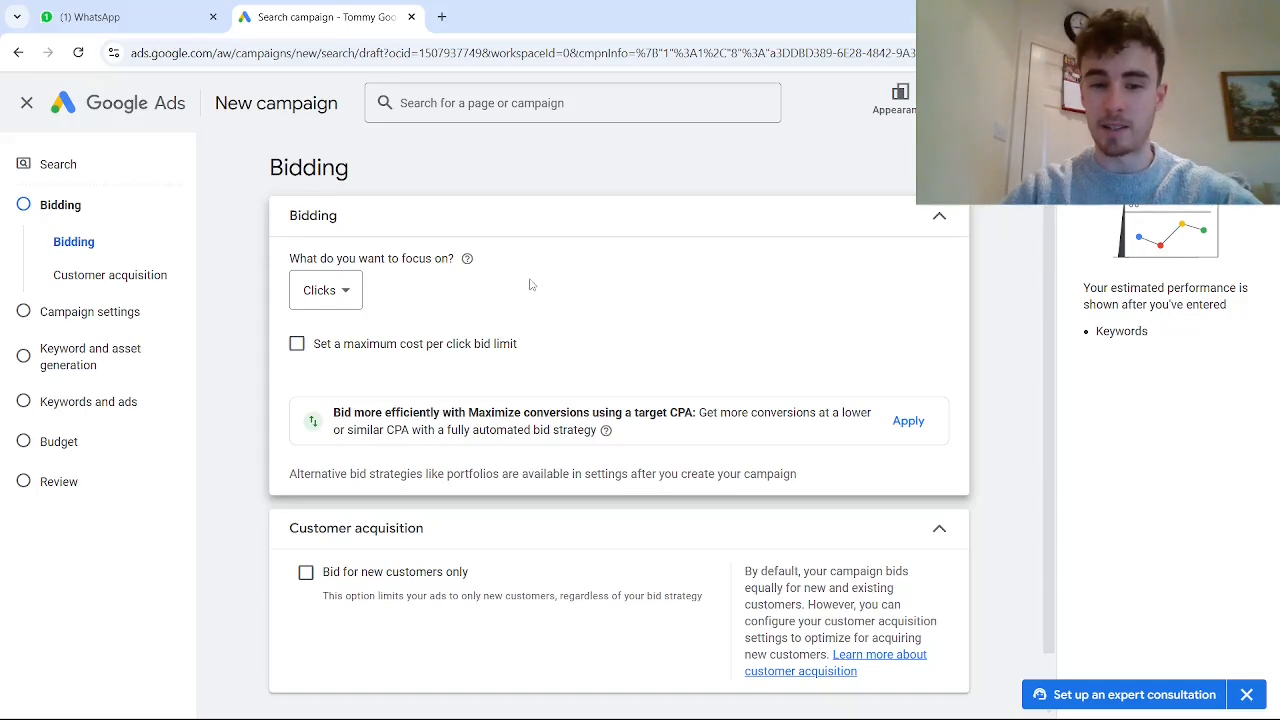
scroll(553, 315, "down", 1)
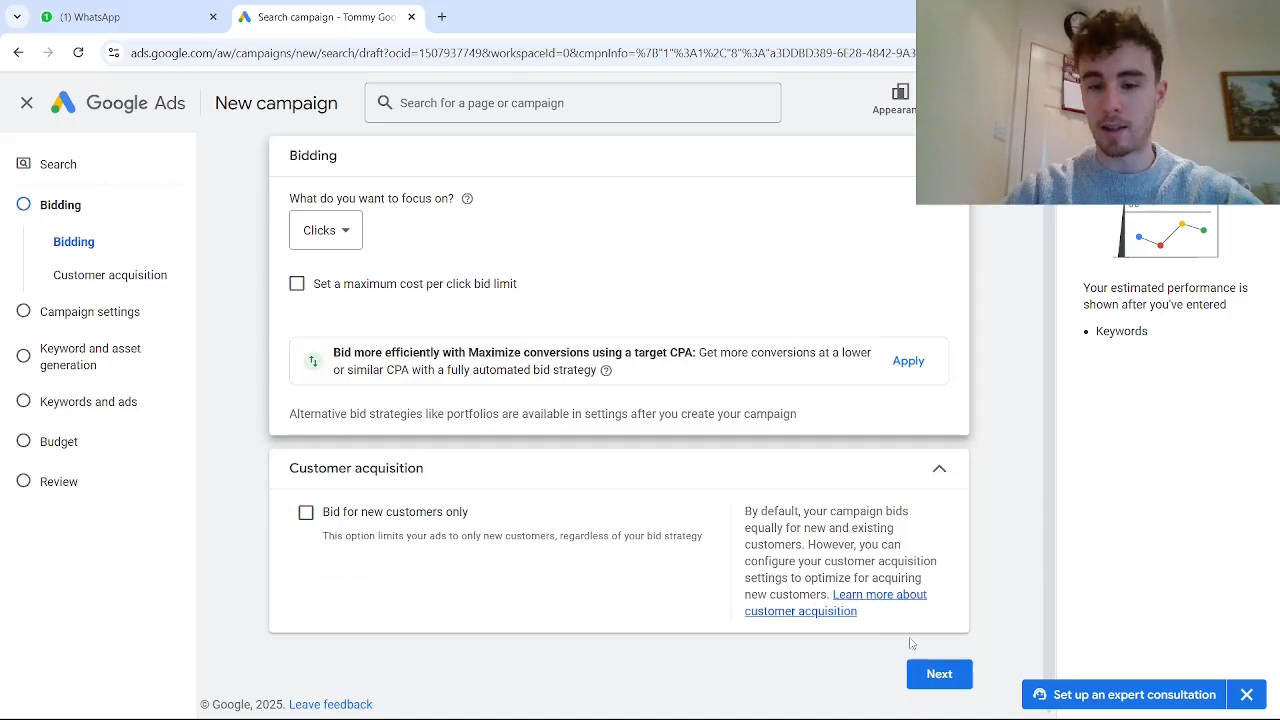
left_click(939, 674)
- Exclude the Google Search Partners Network and the Google Display Network from the campaign
left_click(299, 290)
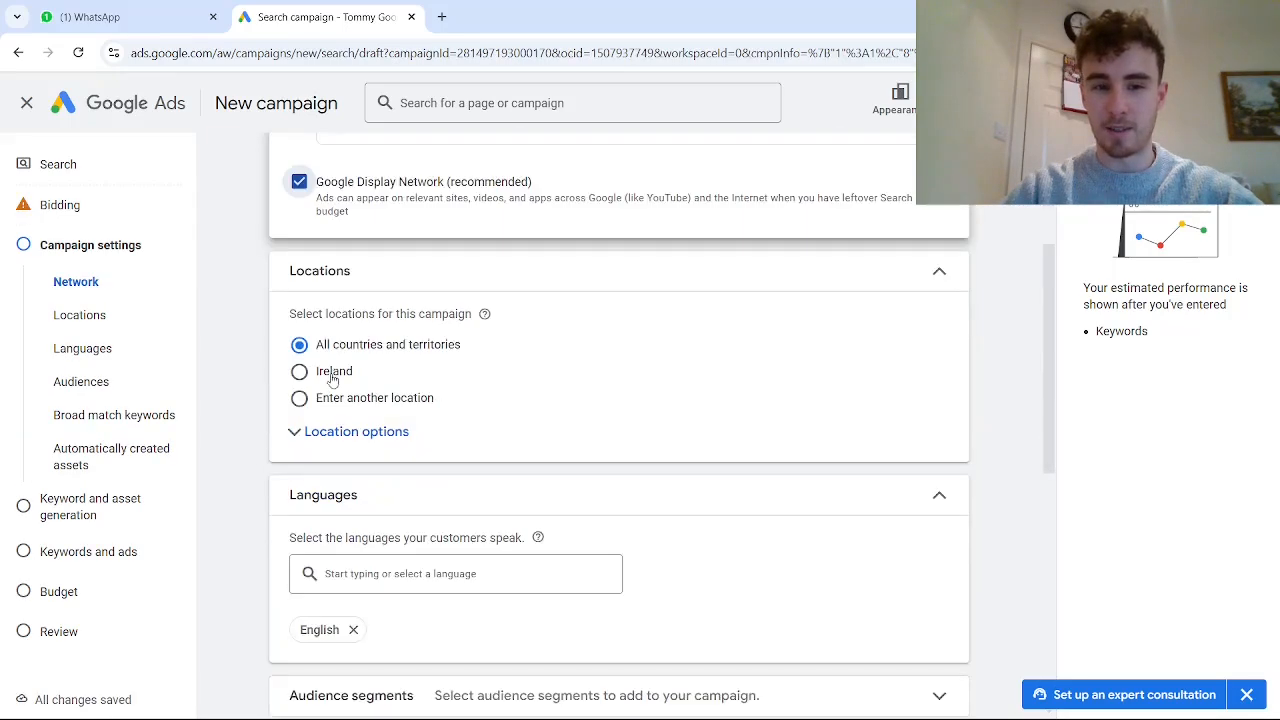
left_click(299, 431)
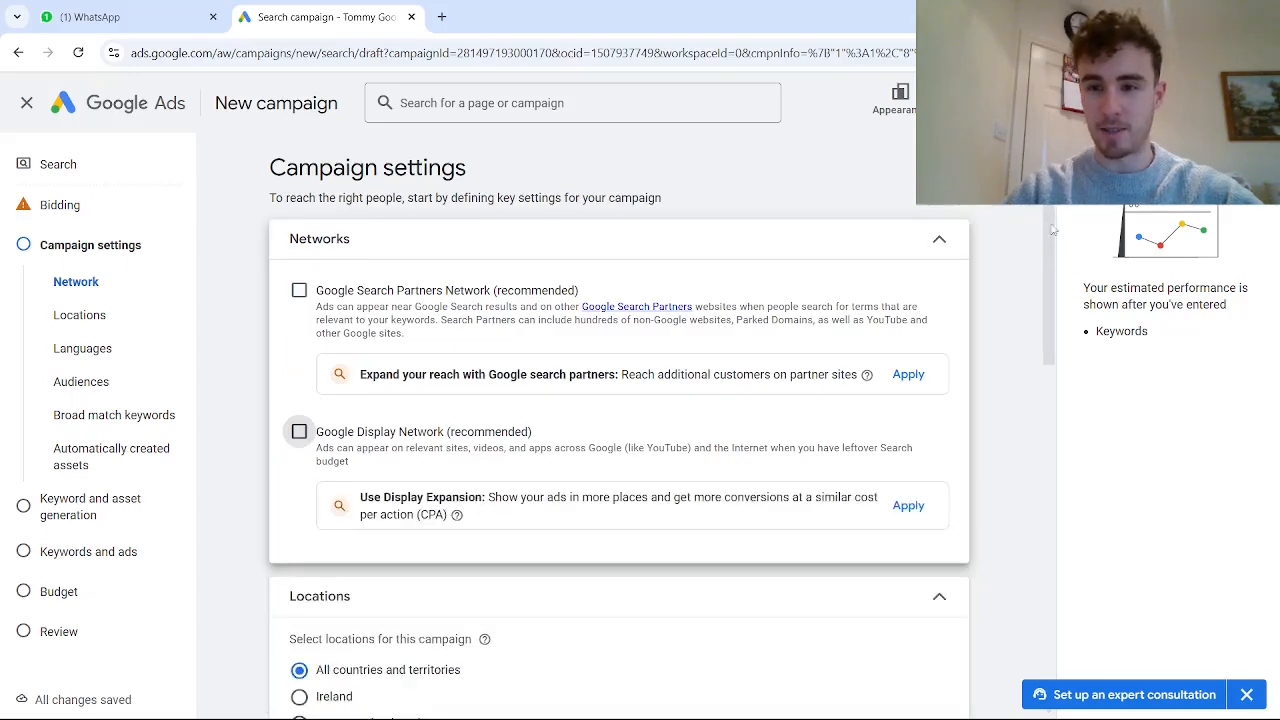
scroll(1052, 230, "down", 3)
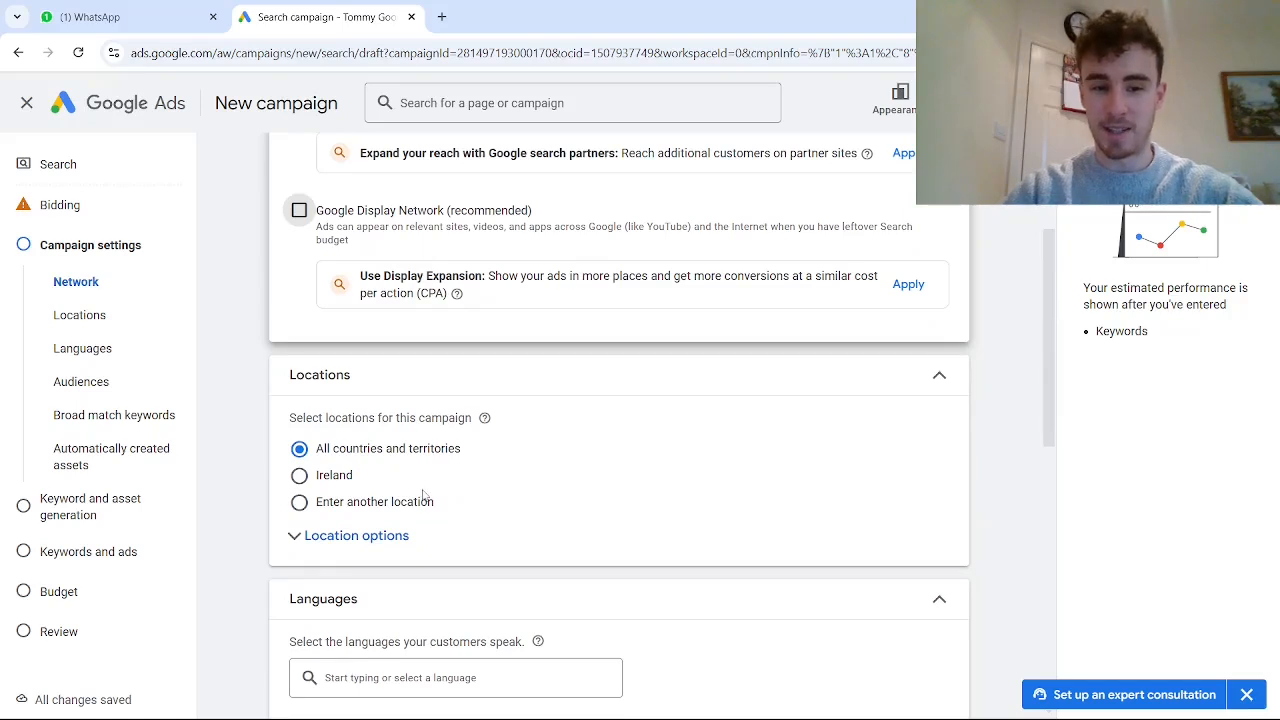
- Limit location targeting to Presence, people in or regularly in the included locations, and choose to enter another location
left_click(346, 535)
scroll(363, 453, "down", 2)
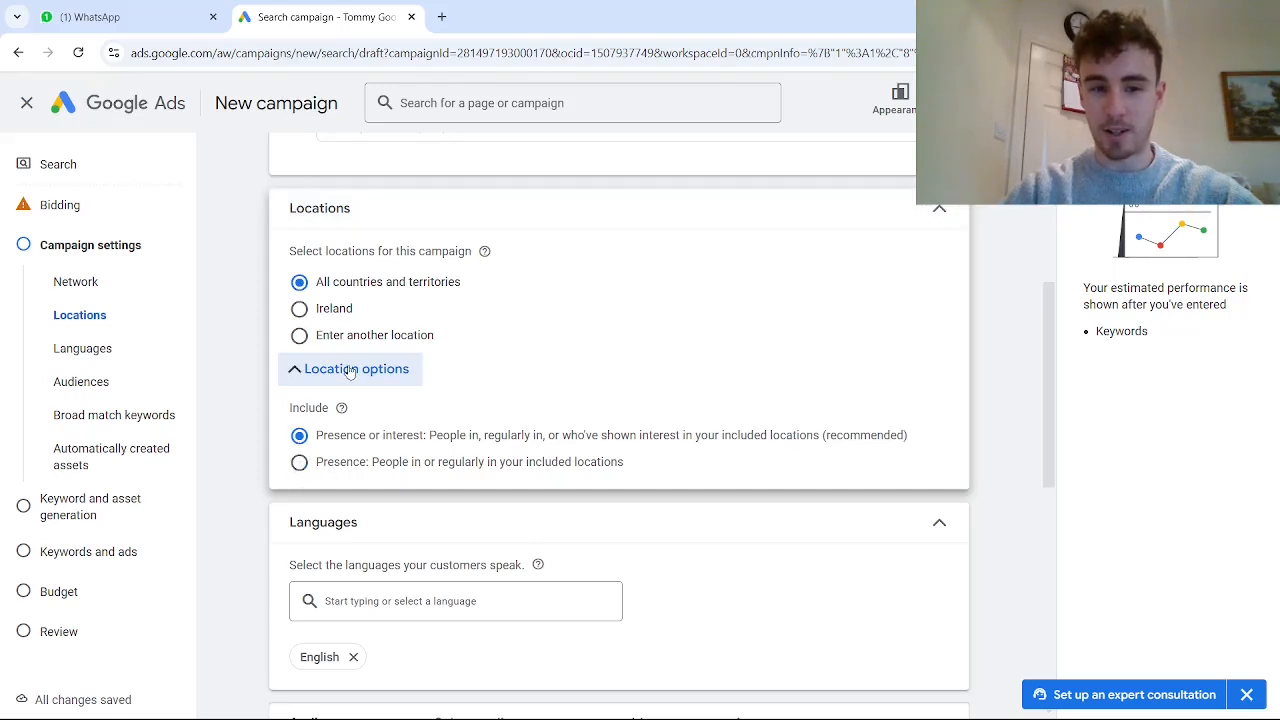
left_click(300, 463)
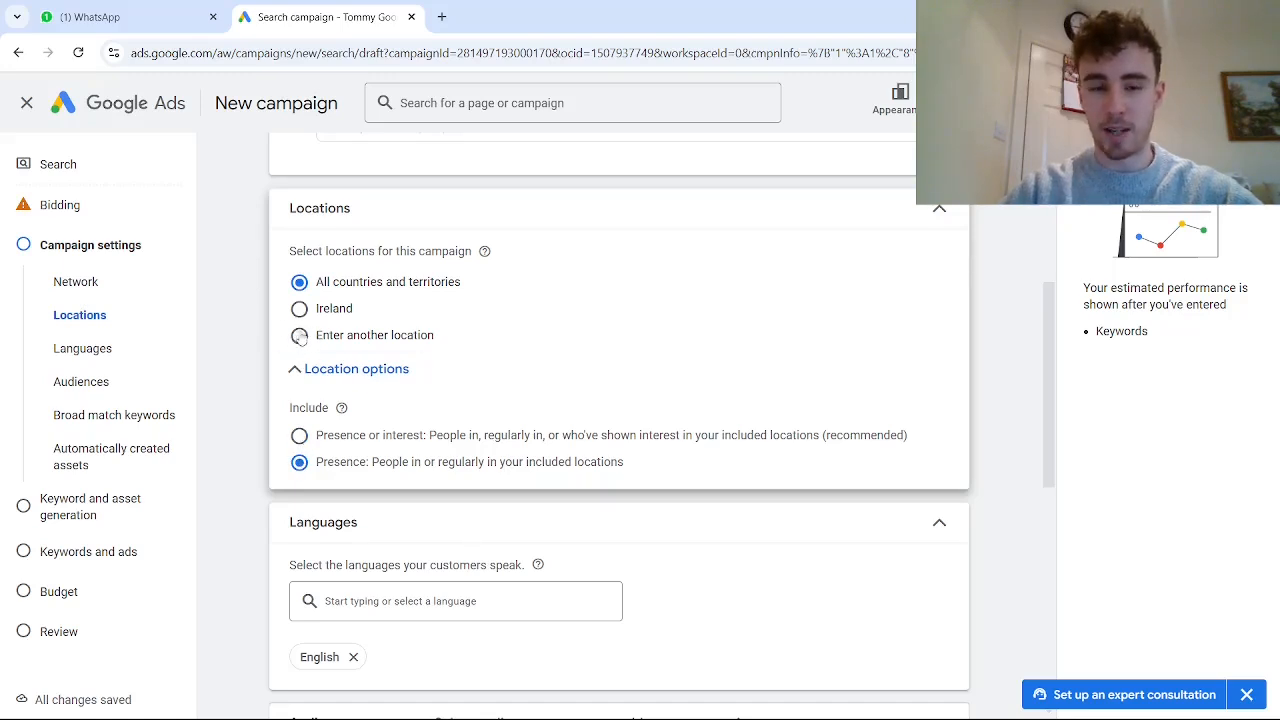
left_click(299, 286)
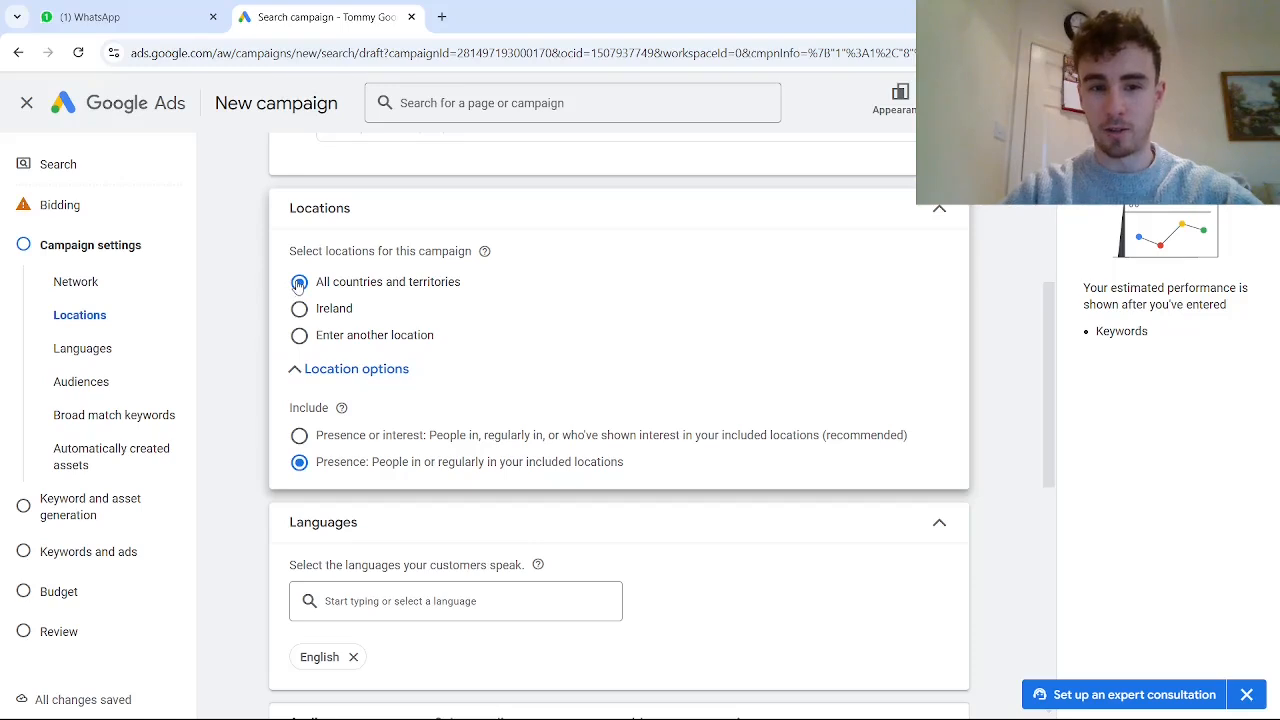
left_click(299, 337)
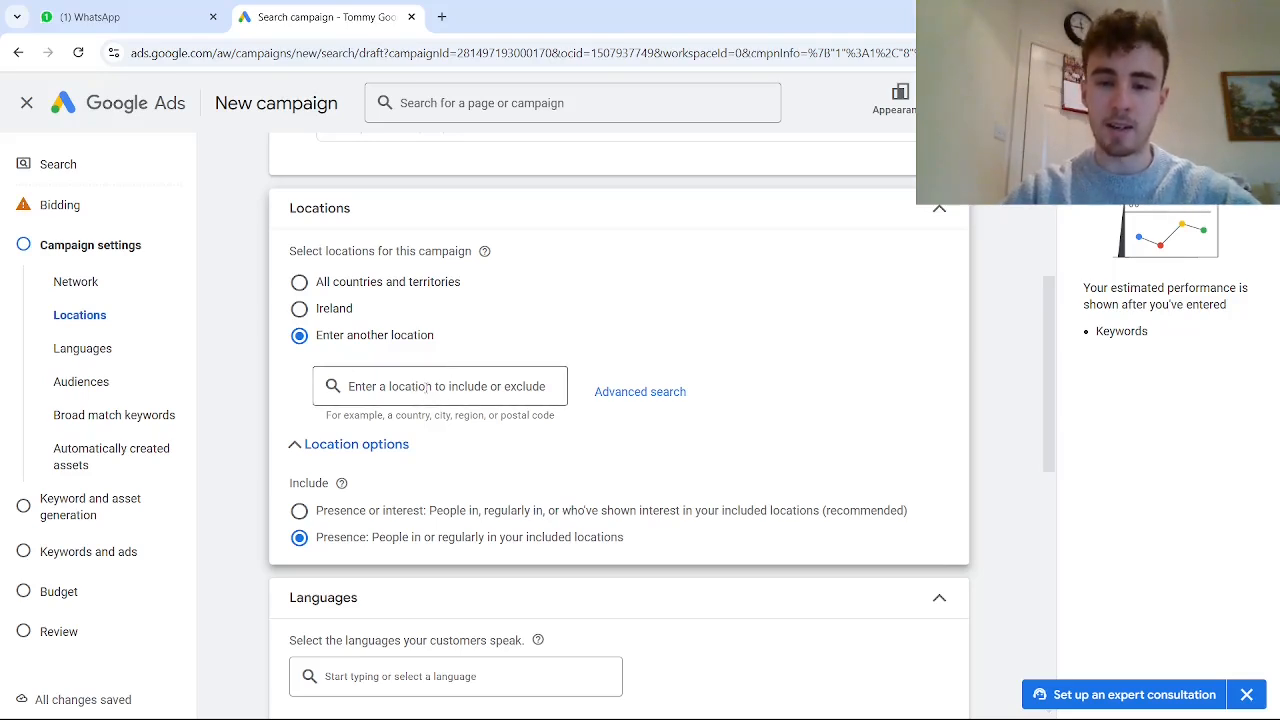
- Expand the audience segments and add all the suggested segments to the campaign for observation
scroll(430, 390, "down", 2)
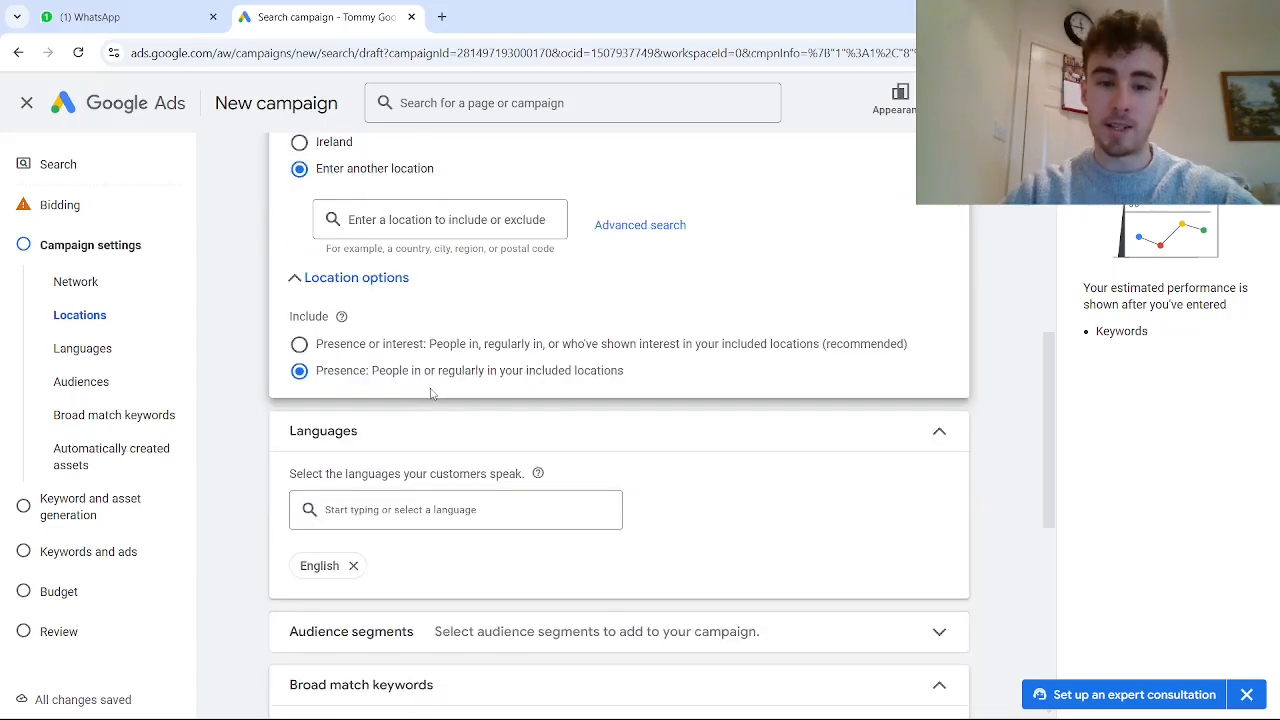
scroll(431, 388, "down", 3)
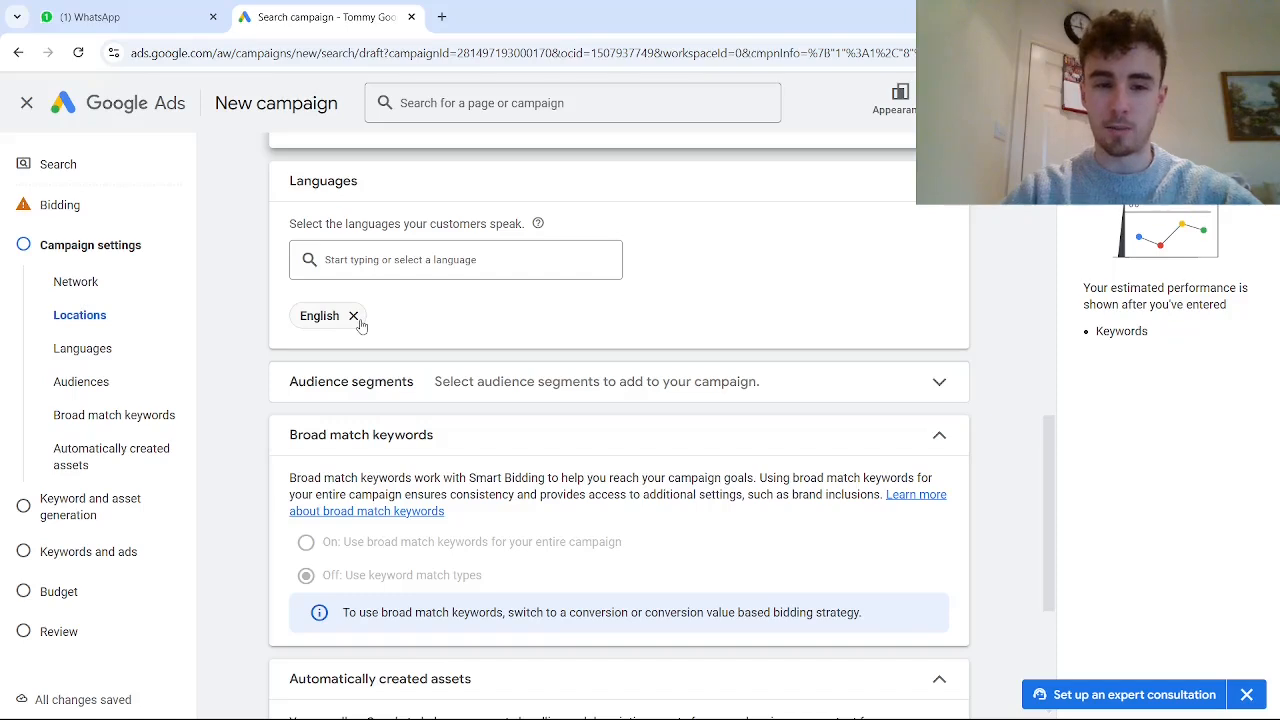
left_click(484, 381)
scroll(1063, 477, "down", 3)
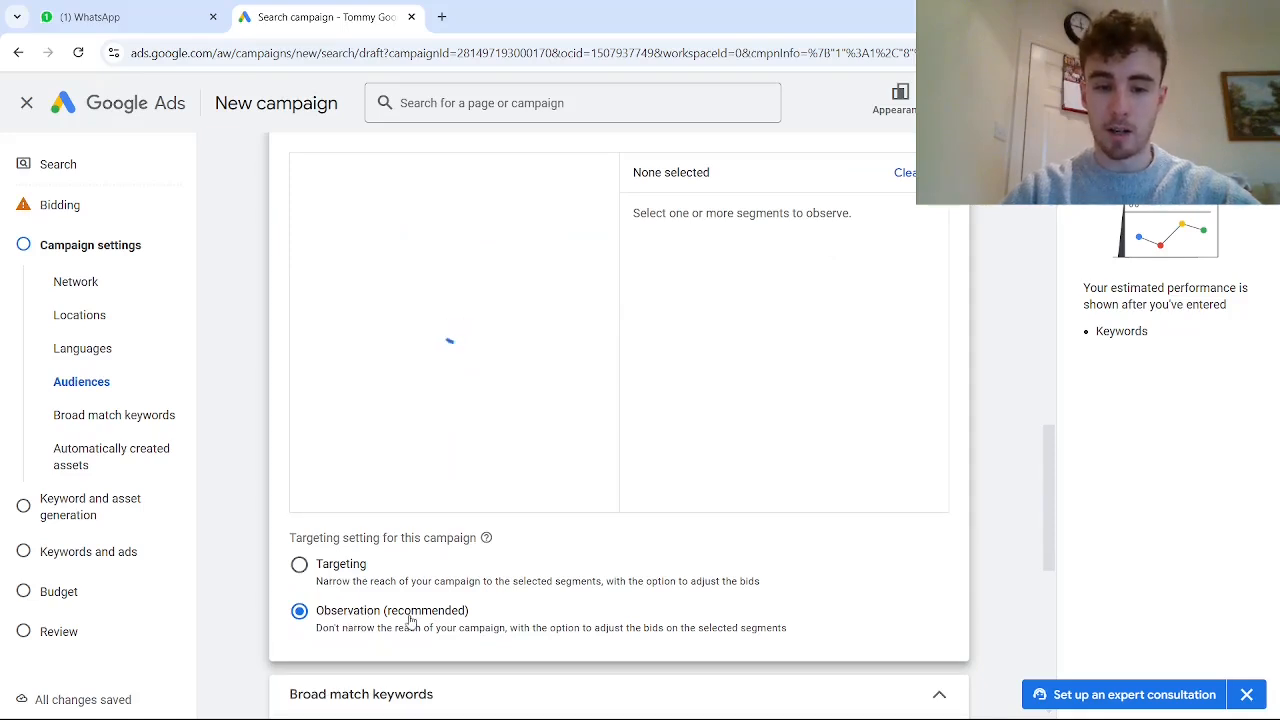
scroll(510, 490, "up", 2)
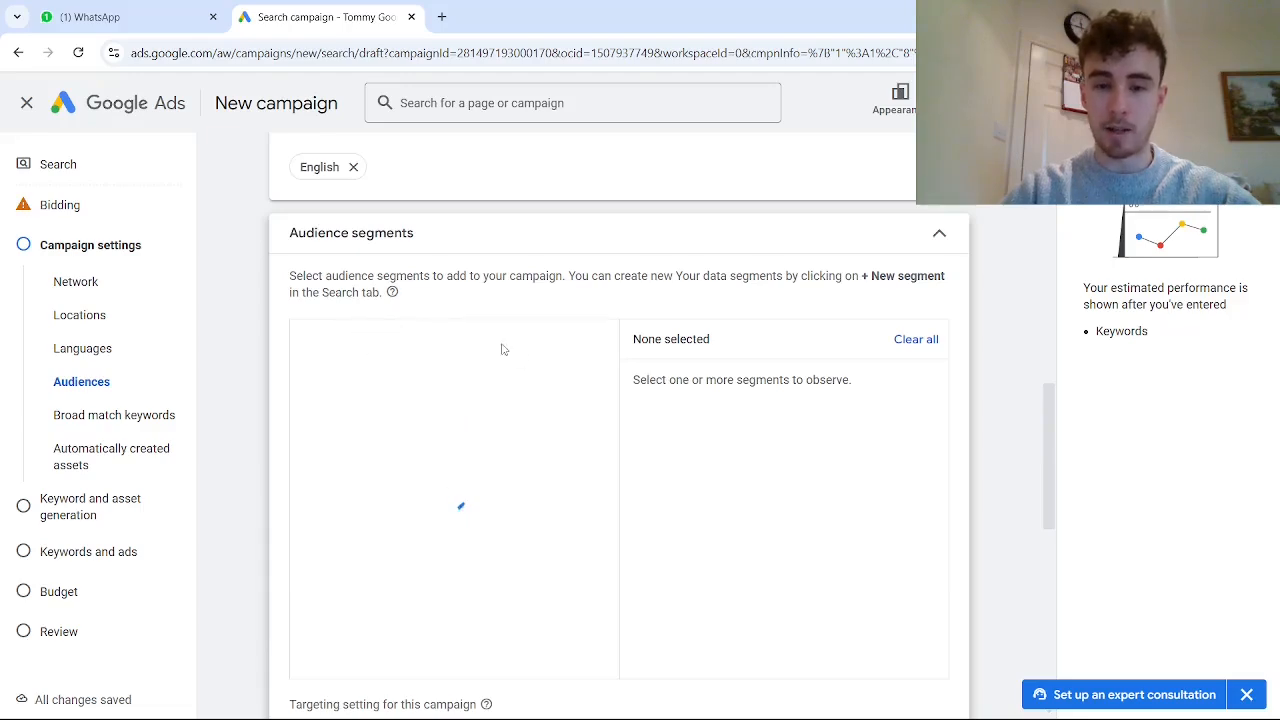
scroll(480, 494, "up", 3)
scroll(483, 497, "down", 3)
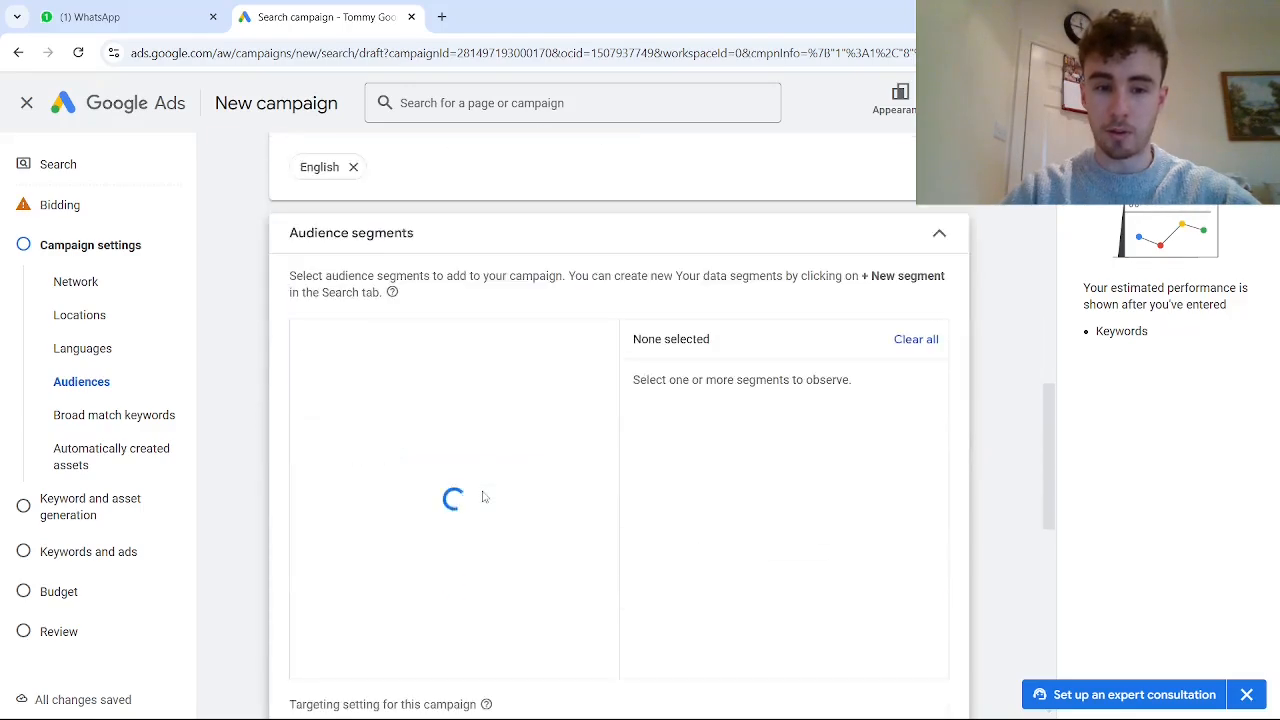
scroll(483, 497, "down", 2)
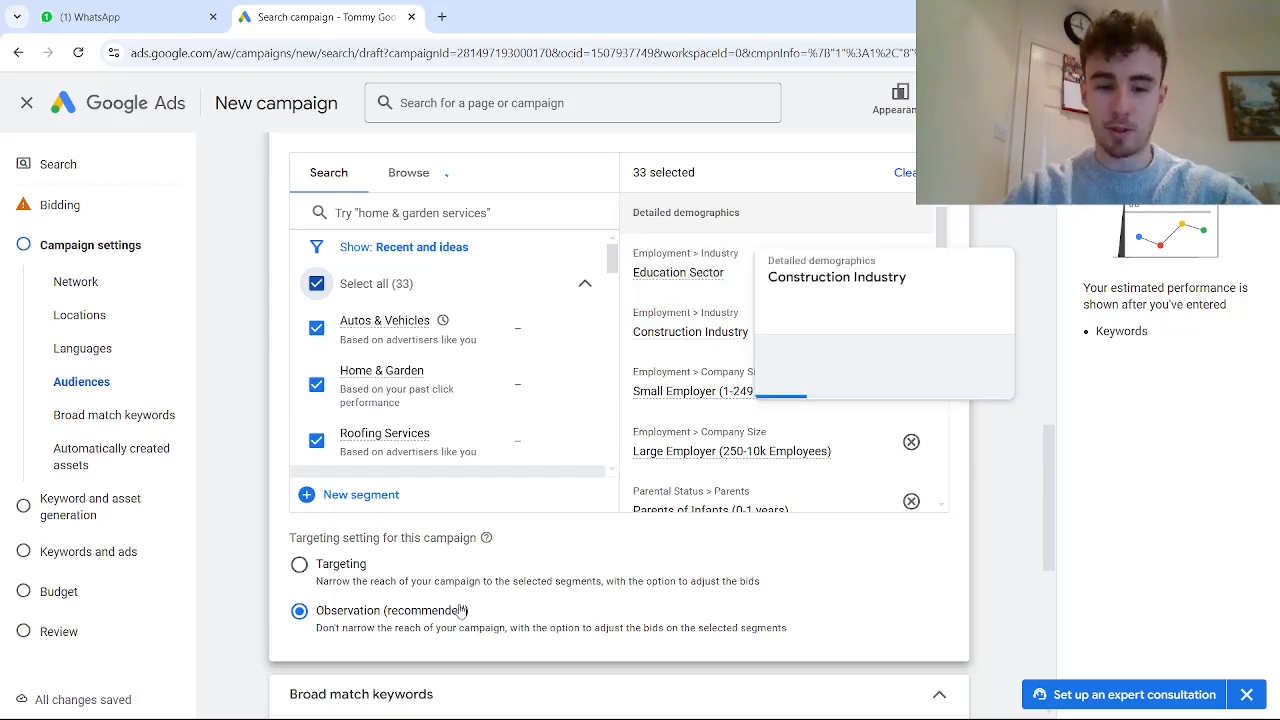
scroll(410, 615, "down", 2)
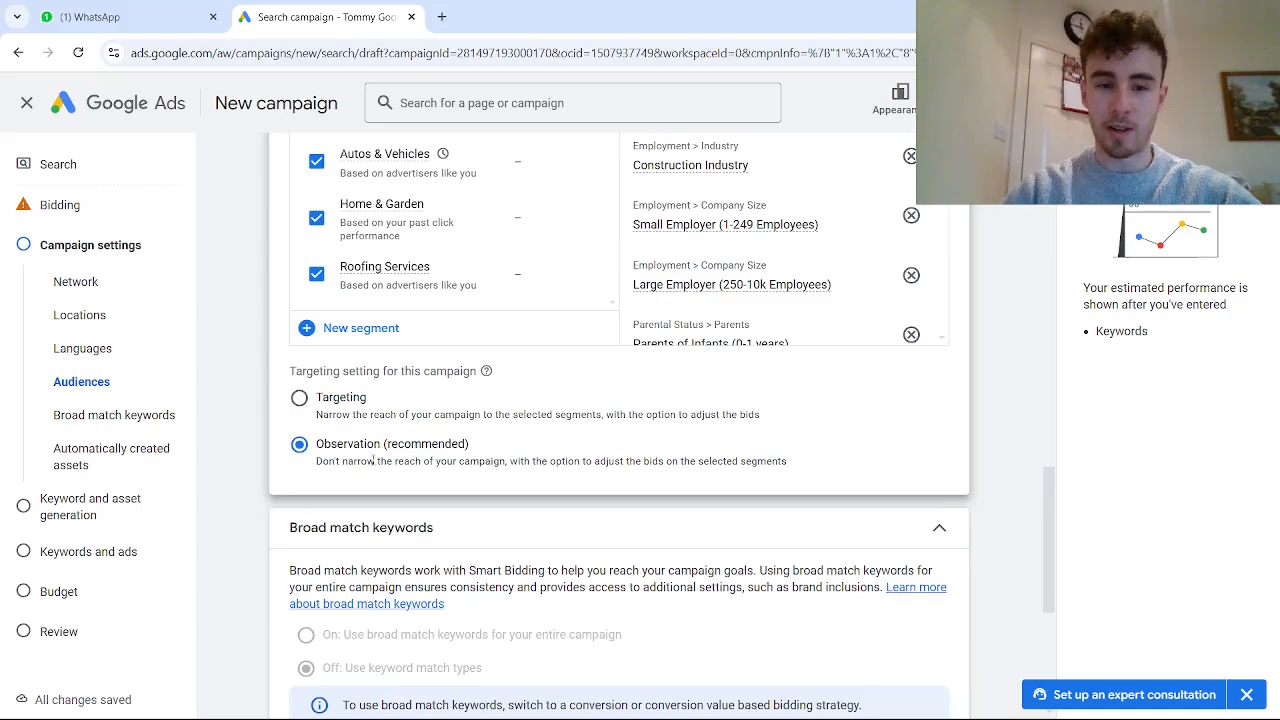
scroll(400, 476, "down", 1)
scroll(400, 470, "down", 1)
scroll(440, 380, "up", 1)
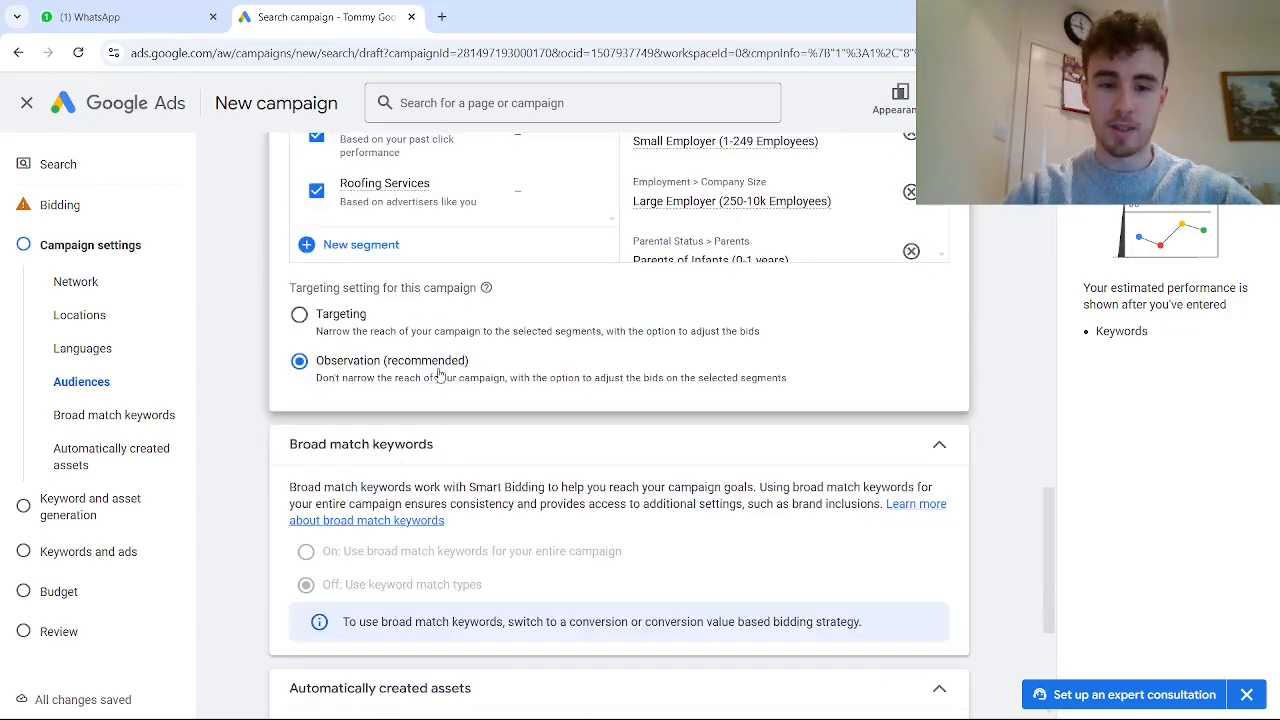
scroll(400, 376, "up", 1)
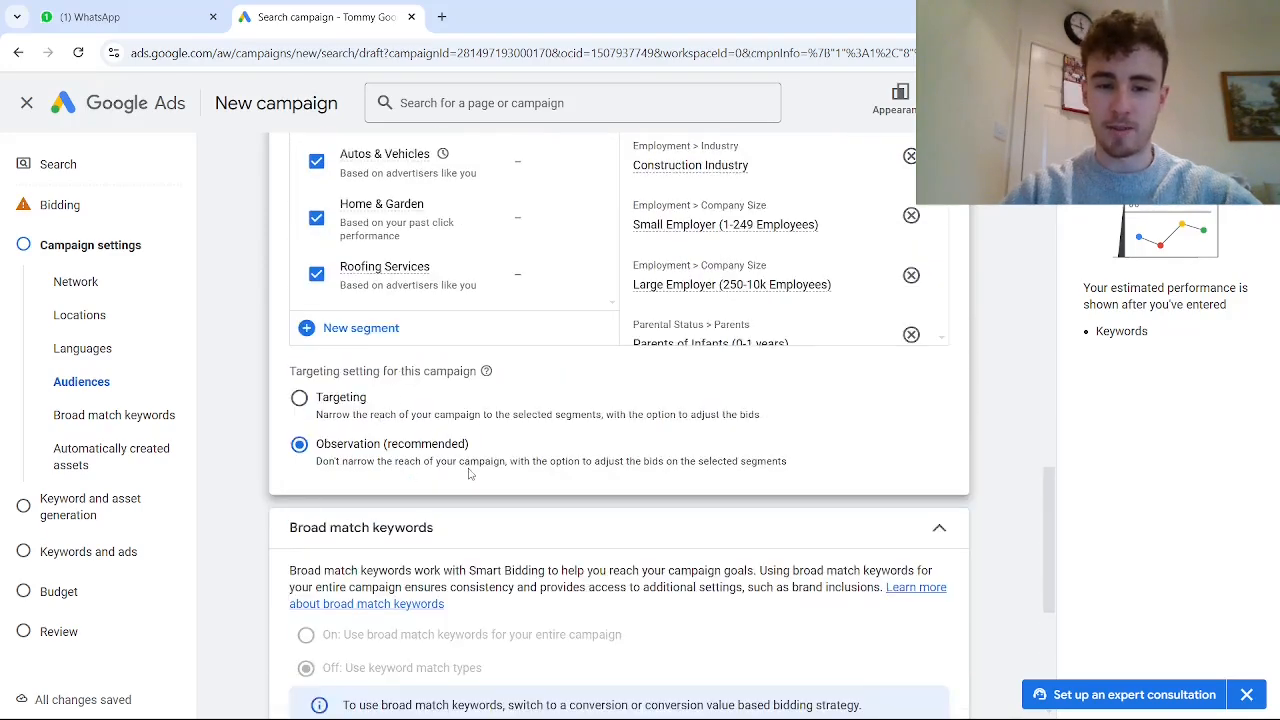
- Open the ad schedule among the additional campaign settings and set its days to Mondays - Fridays
scroll(1010, 471, "down", 4)
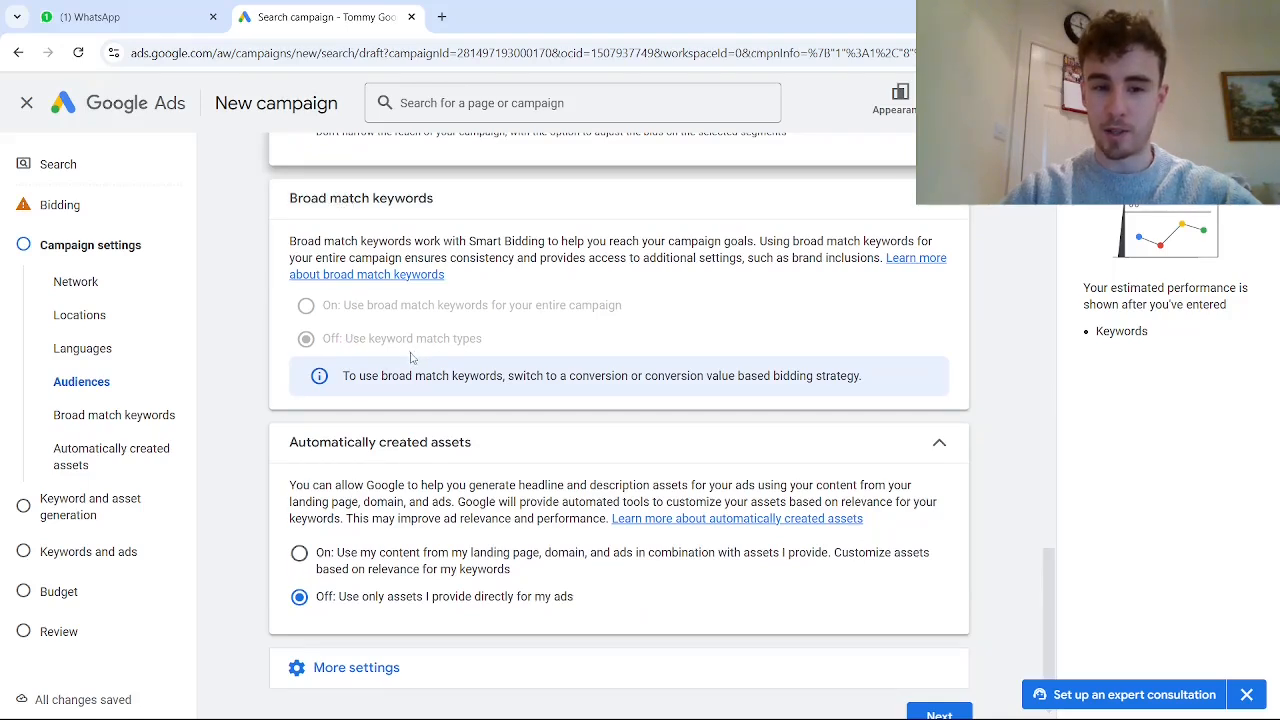
scroll(409, 356, "down", 1)
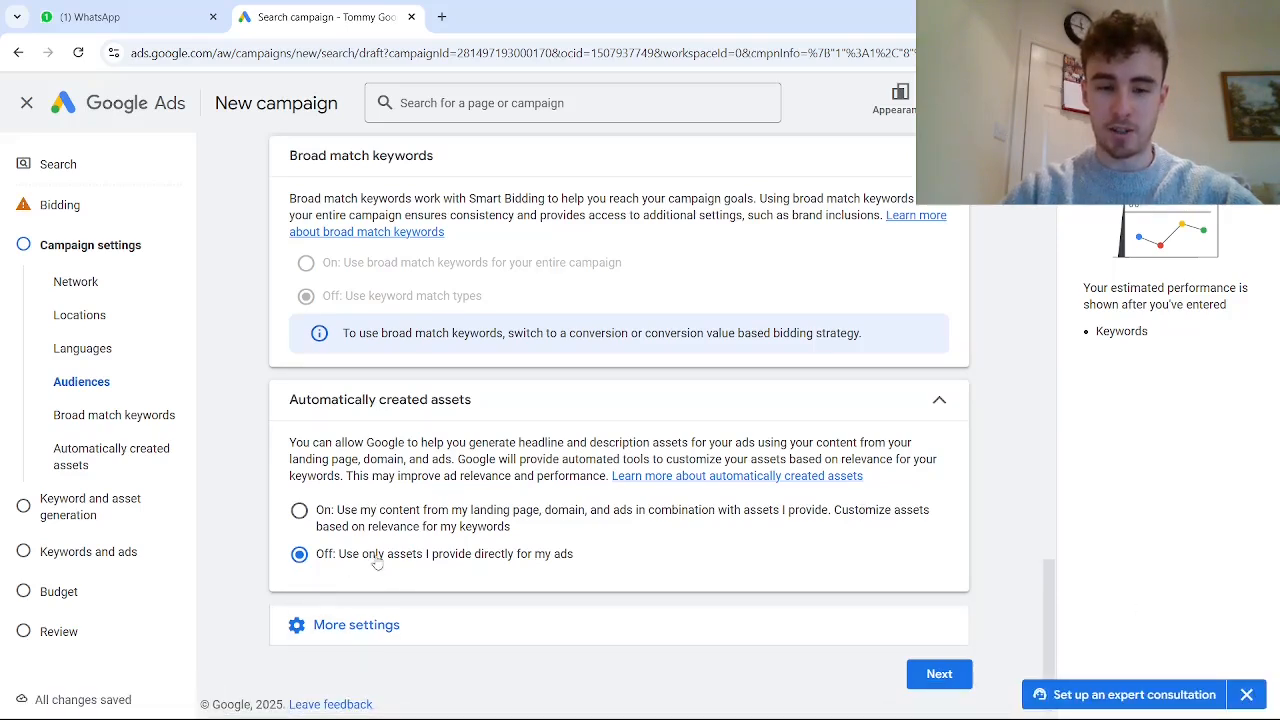
left_click(425, 615)
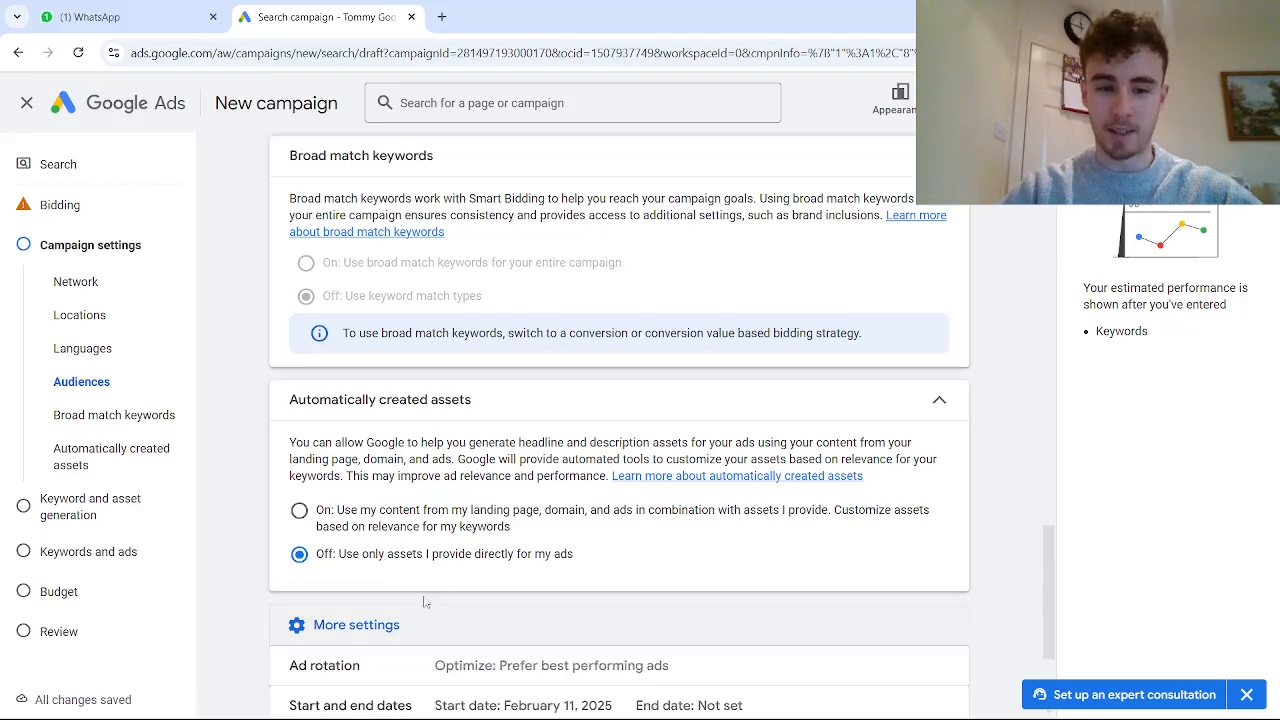
scroll(430, 600, "down", 2)
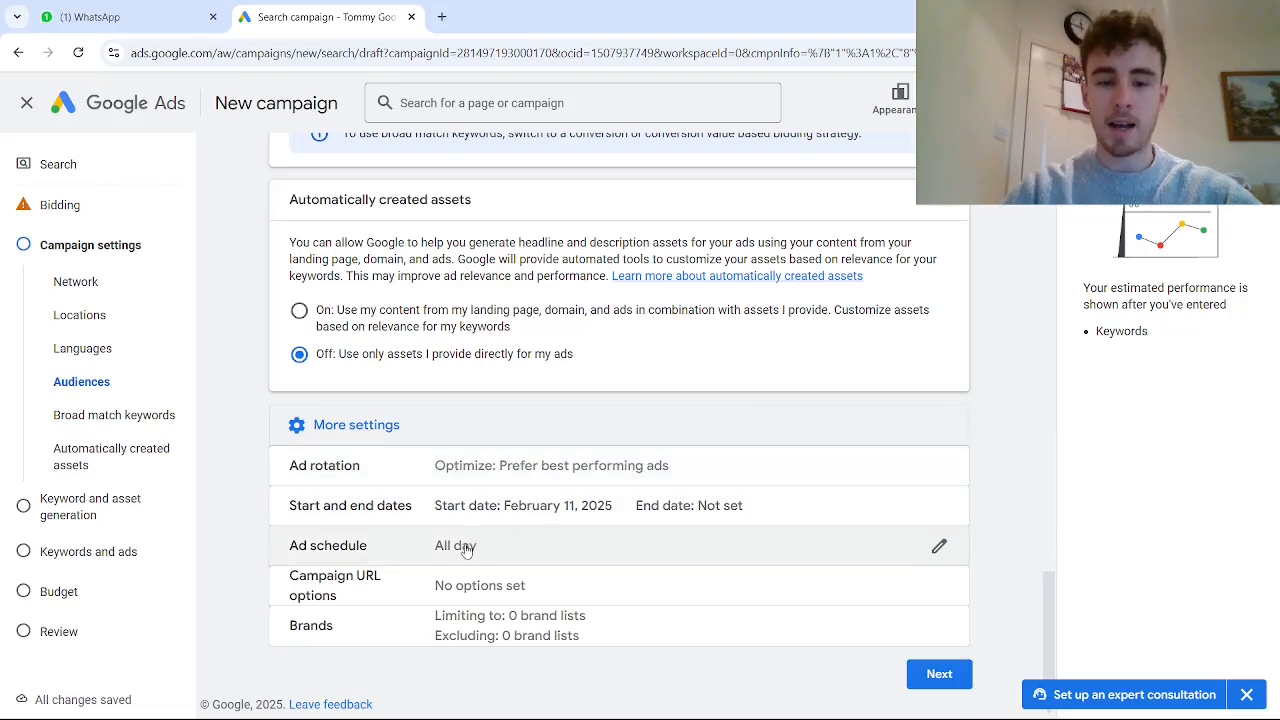
left_click(431, 545)
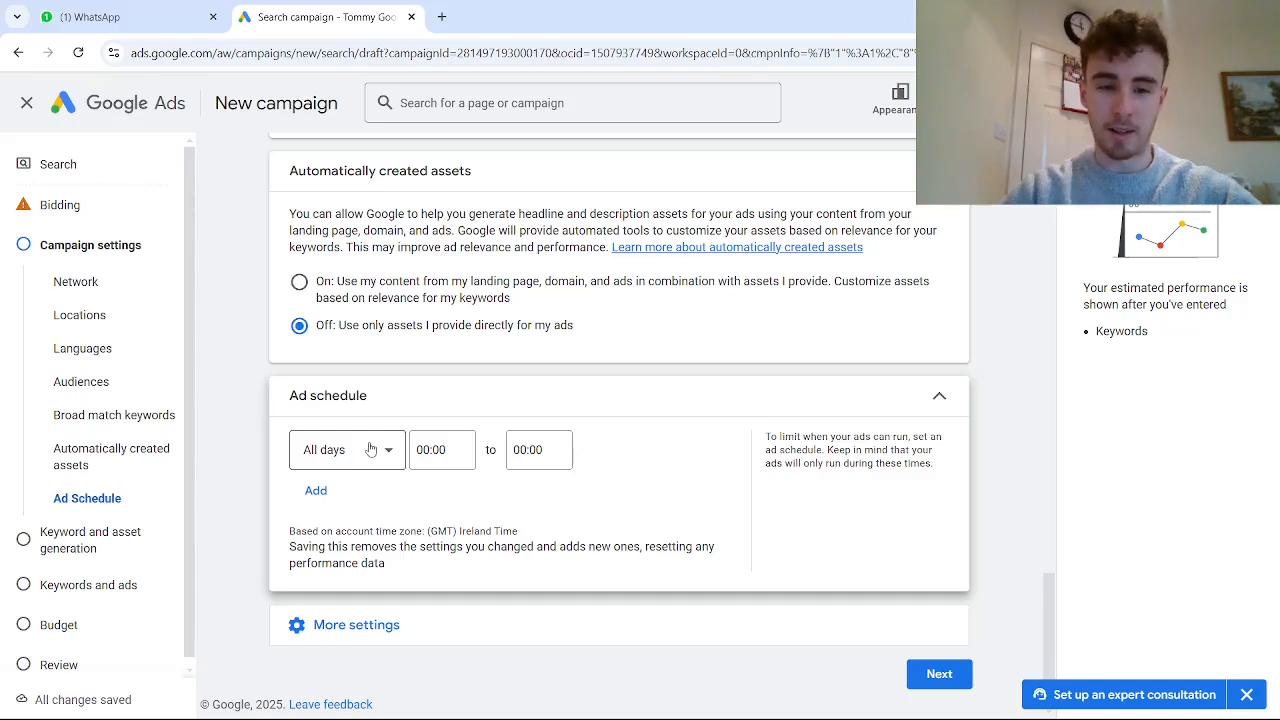
left_click(370, 450)
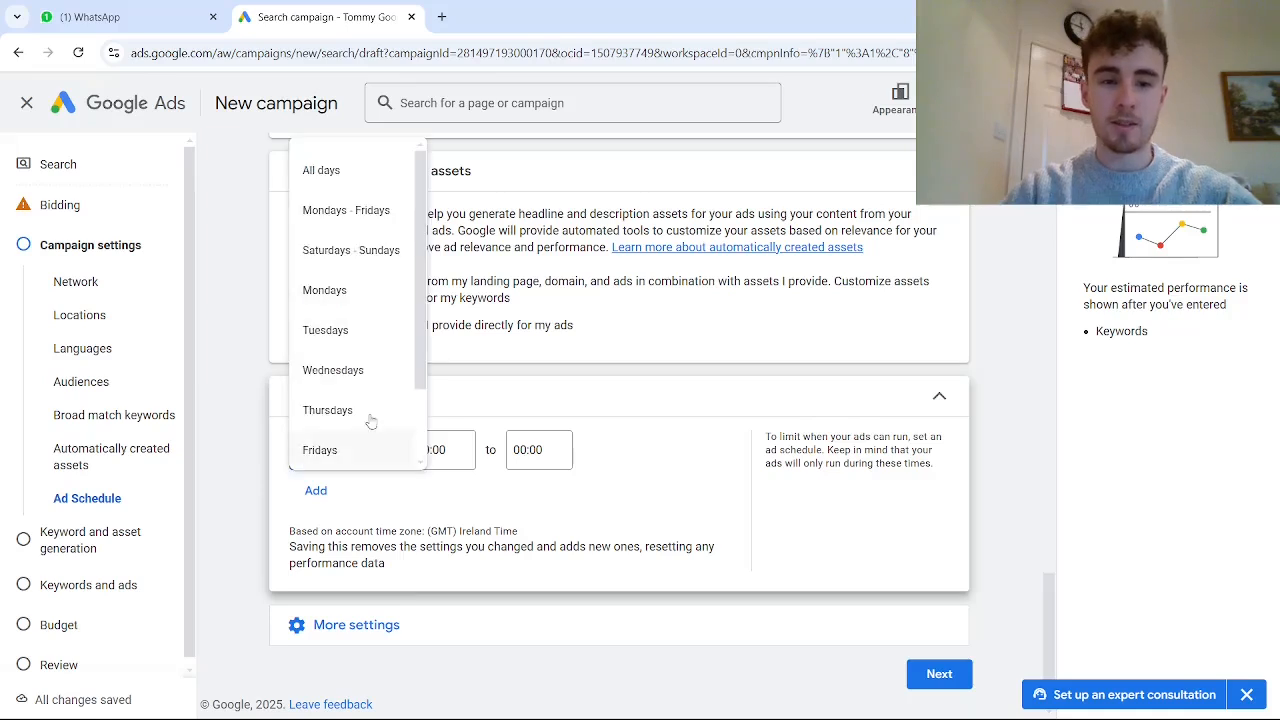
left_click(368, 218)
- Set the ad schedule's running hours from 09:00 to 17:00
left_click(453, 450)
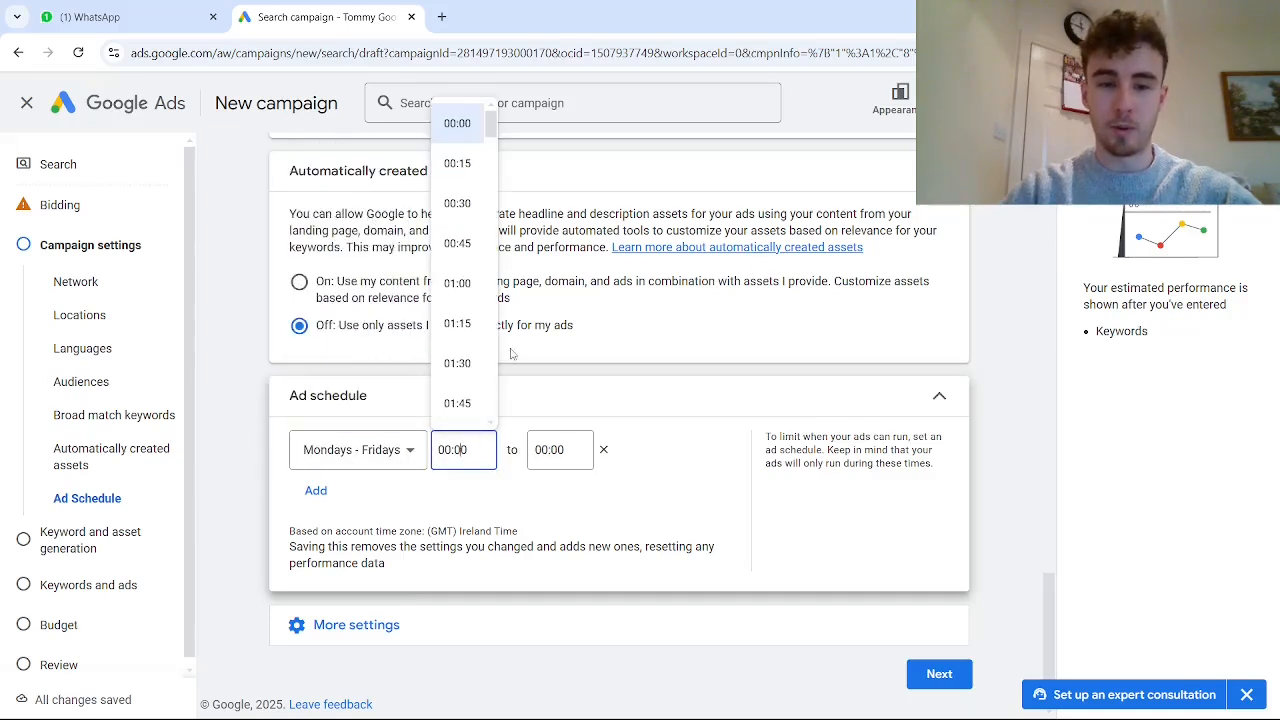
scroll(457, 390, "down", 10)
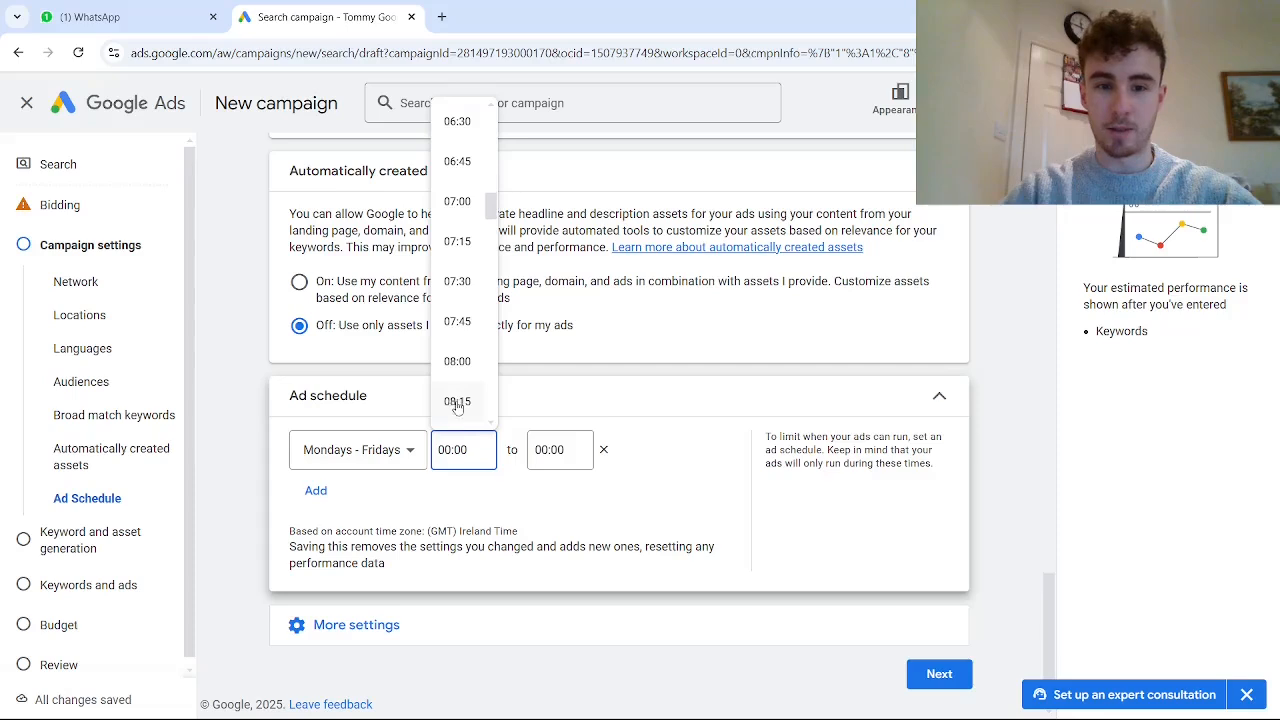
left_click(457, 356)
left_click(560, 450)
scroll(552, 236, "down", 8)
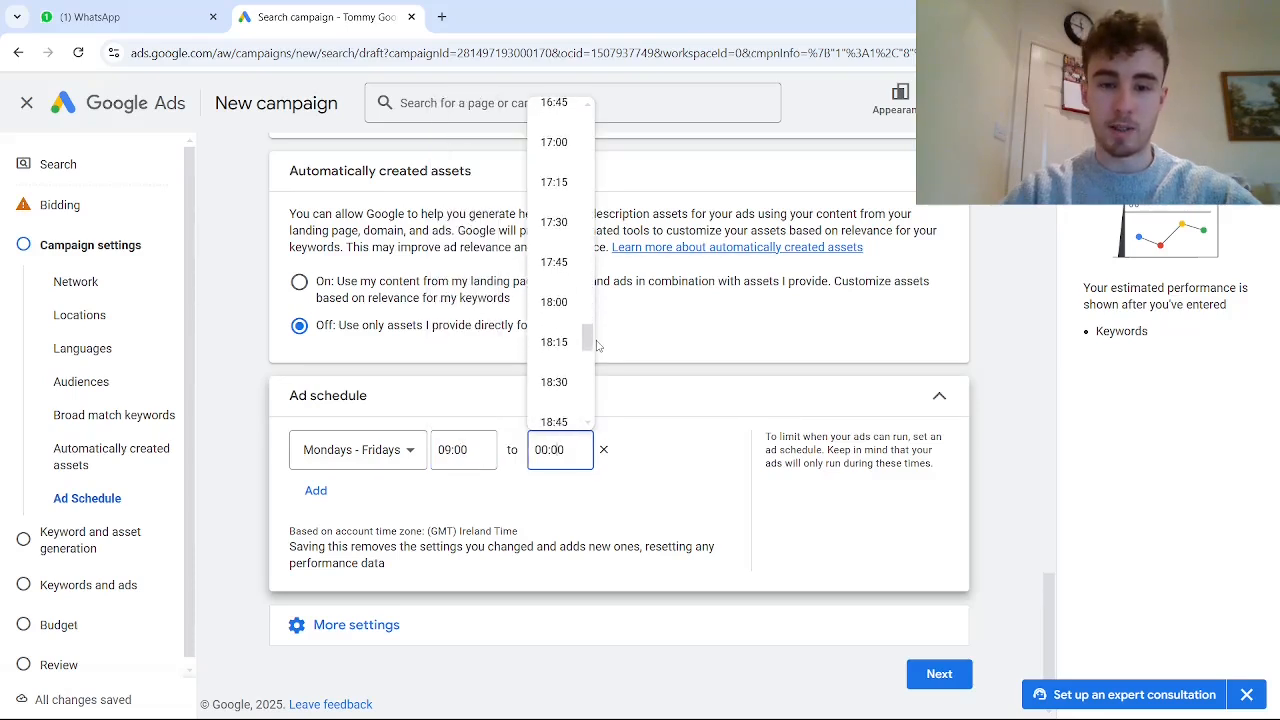
left_click(554, 144)
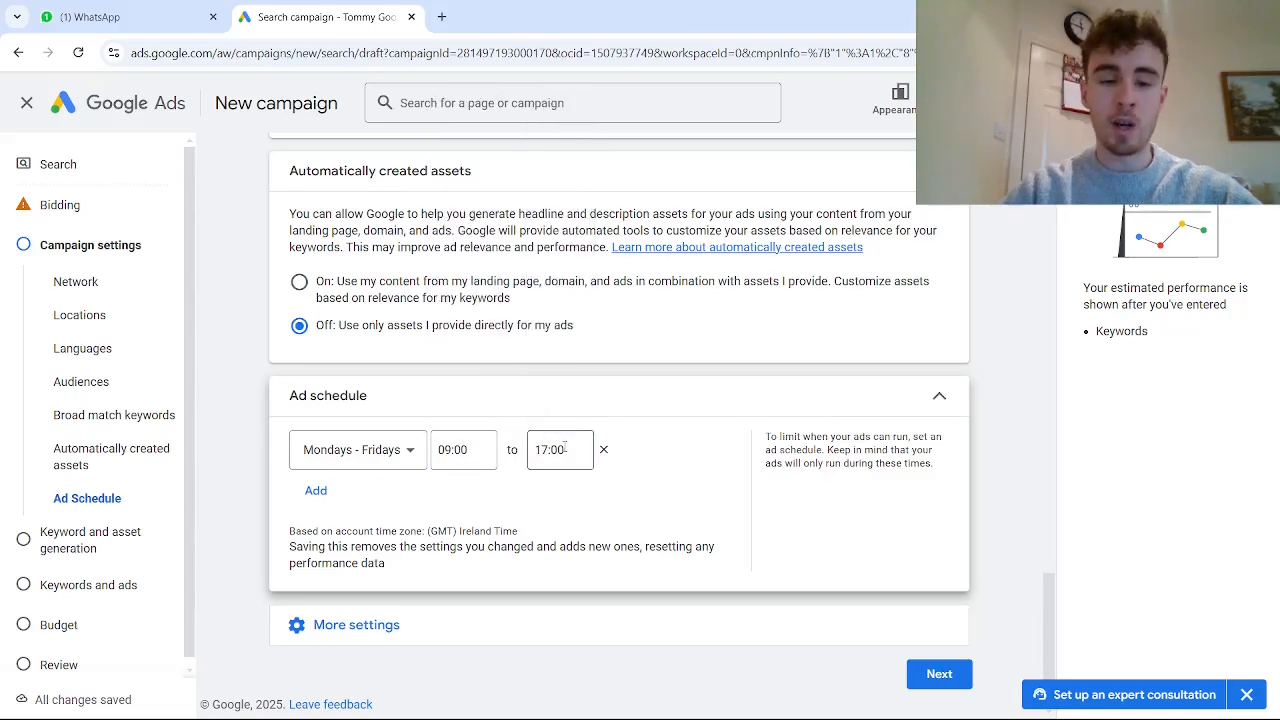
- Expand the additional settings again and check ad rotation, start and end dates, URL options and brands
left_click(496, 633)
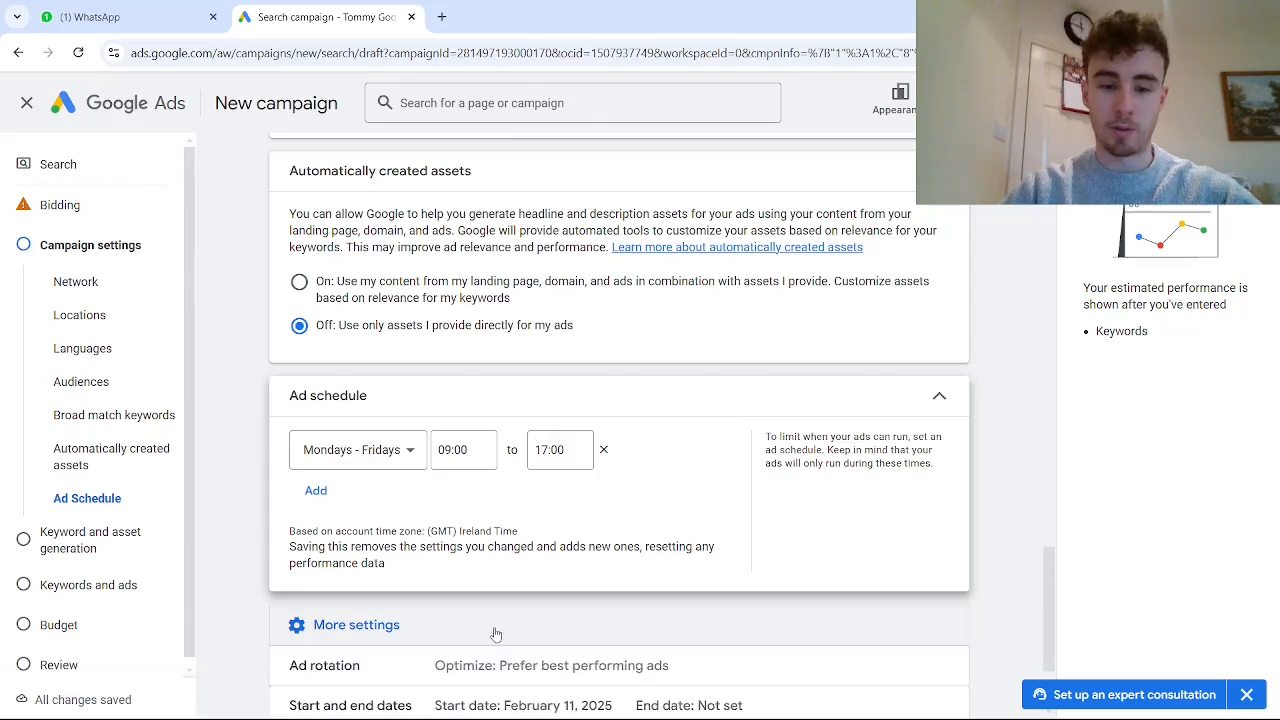
scroll(508, 624, "down", 2)
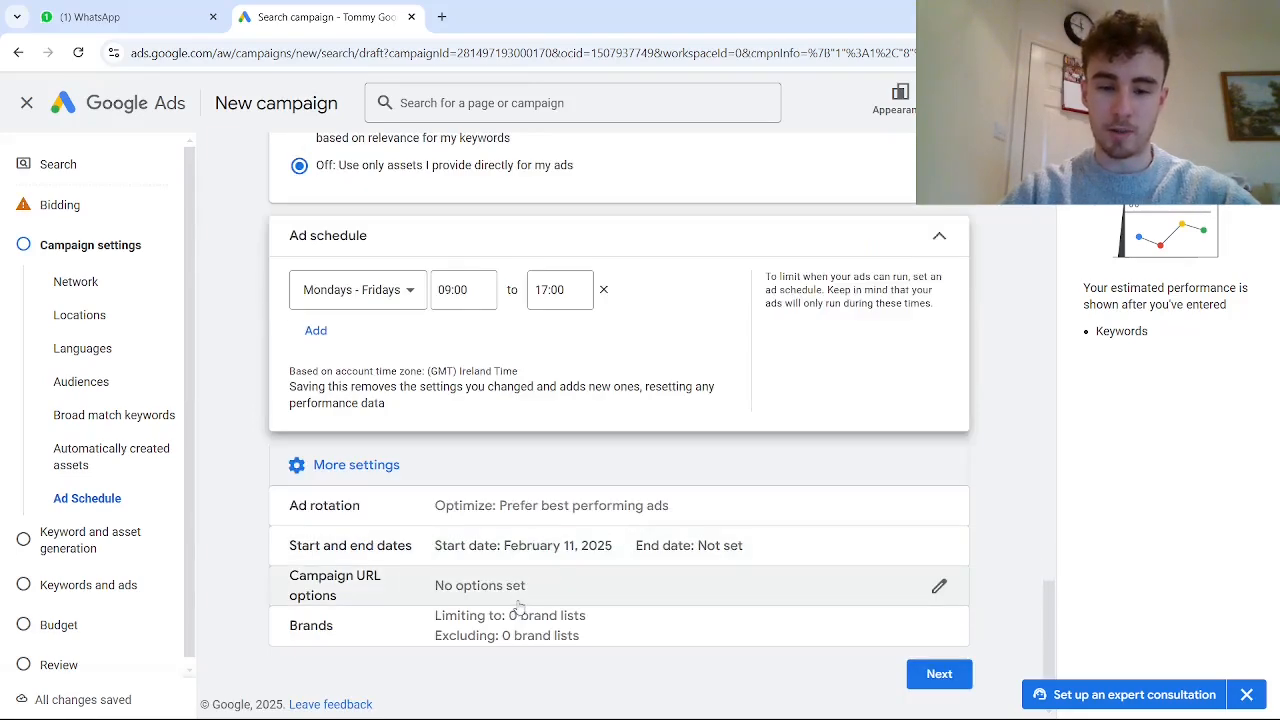
scroll(468, 489, "up", 2)
scroll(443, 462, "down", 2)
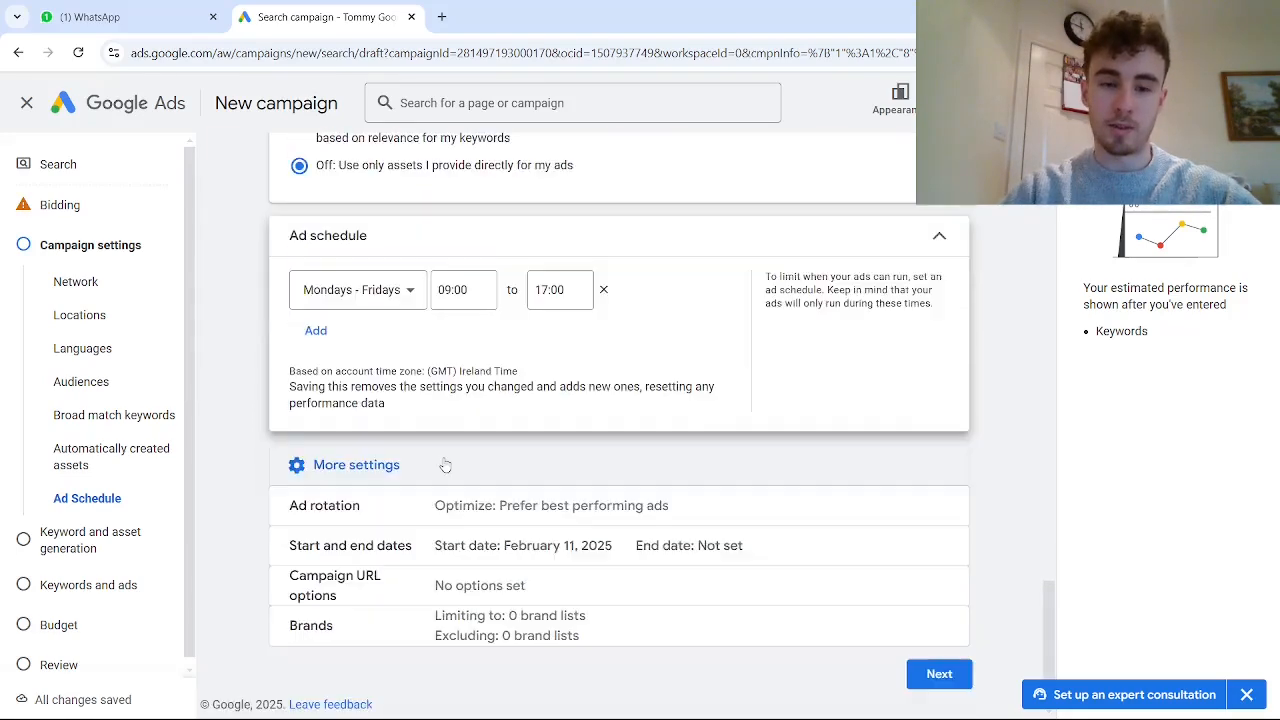
- Recheck the ad schedule, finish the campaign settings, and skip the AI keyword and asset generation
scroll(512, 519, "up", 1)
scroll(480, 500, "down", 1)
scroll(430, 460, "up", 2)
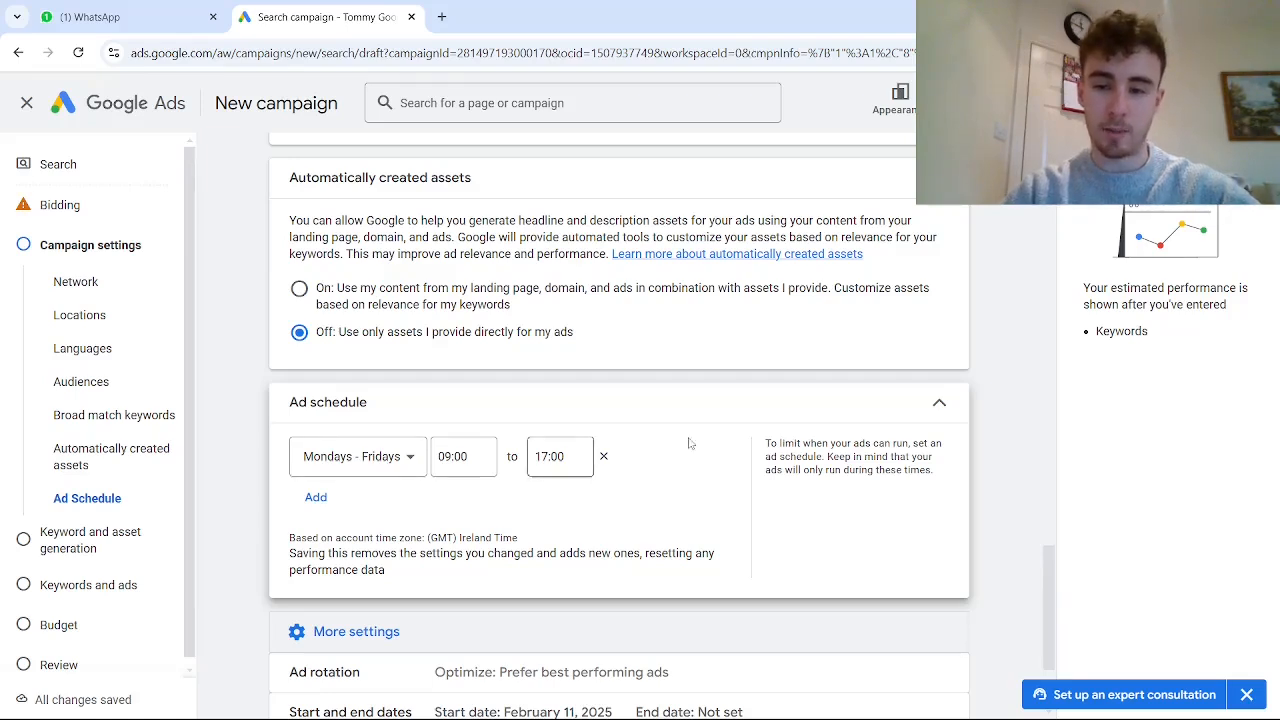
left_click_drag(1052, 560, 1052, 600)
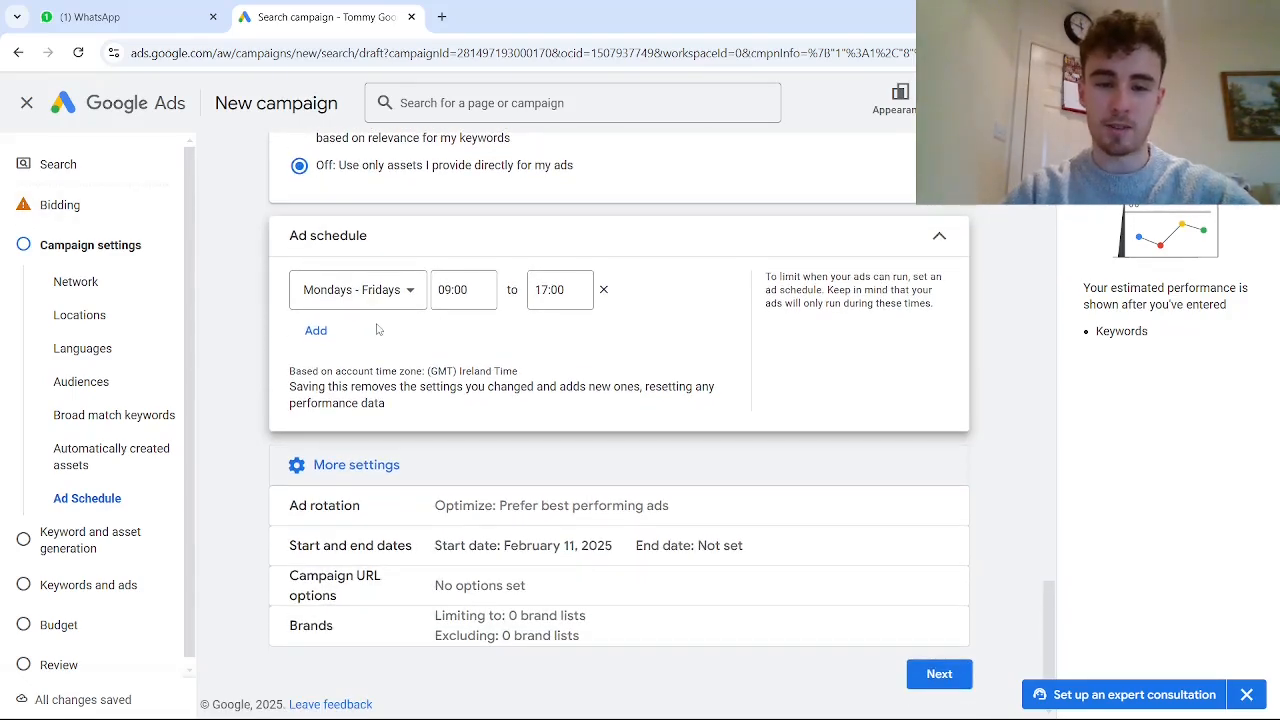
left_click(938, 672)
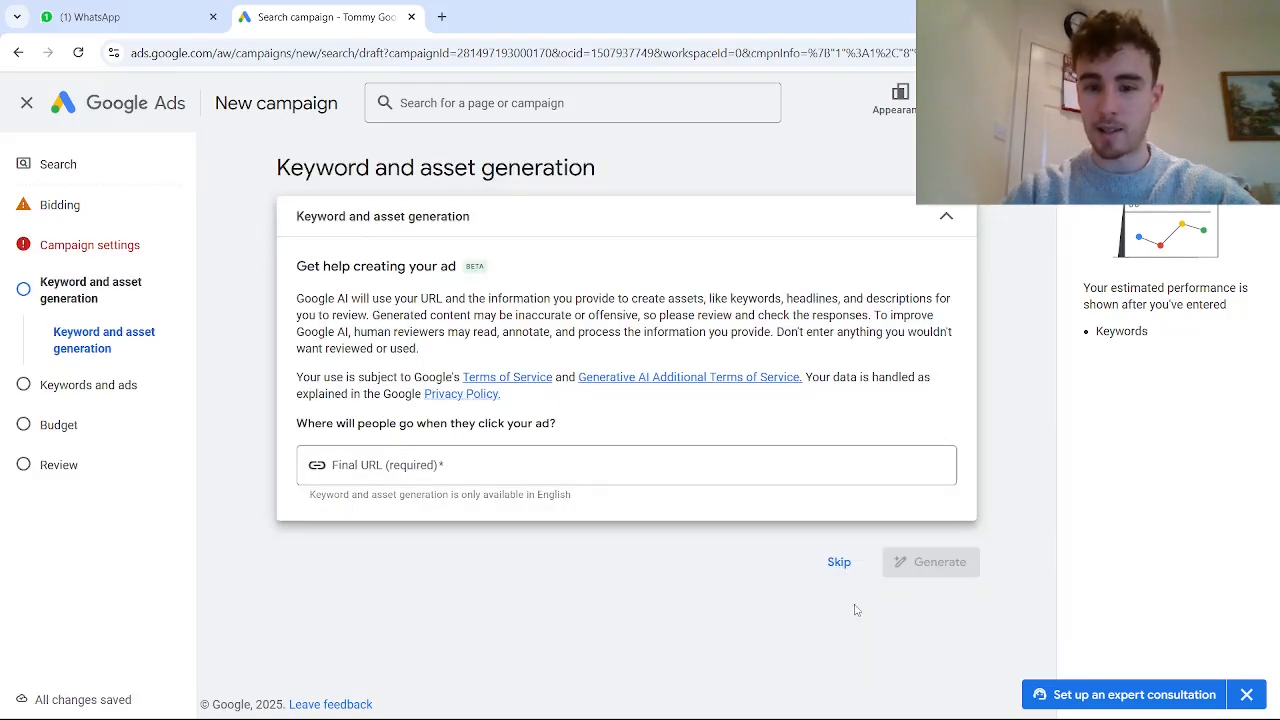
left_click(839, 562)
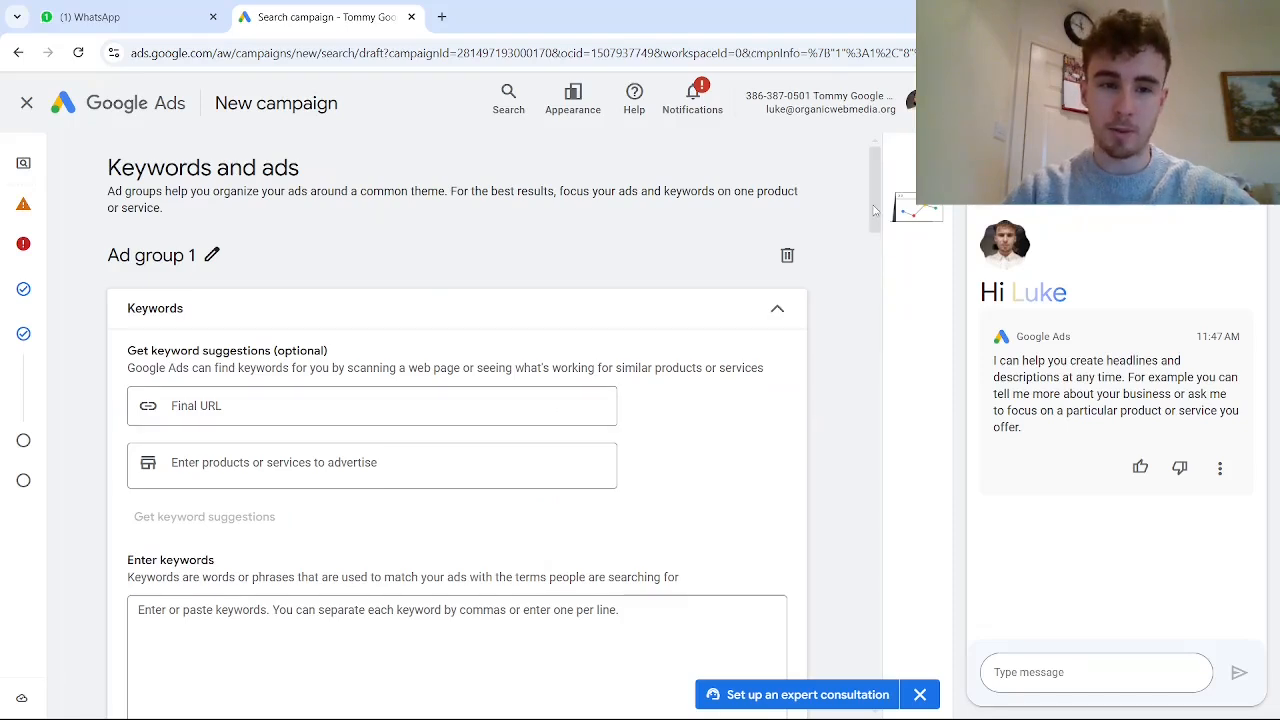
- Open the ad group's name for editing and look over the fields for keyword suggestions and keyword entry
left_click(213, 257)
left_click_drag(210, 256, 121, 256)
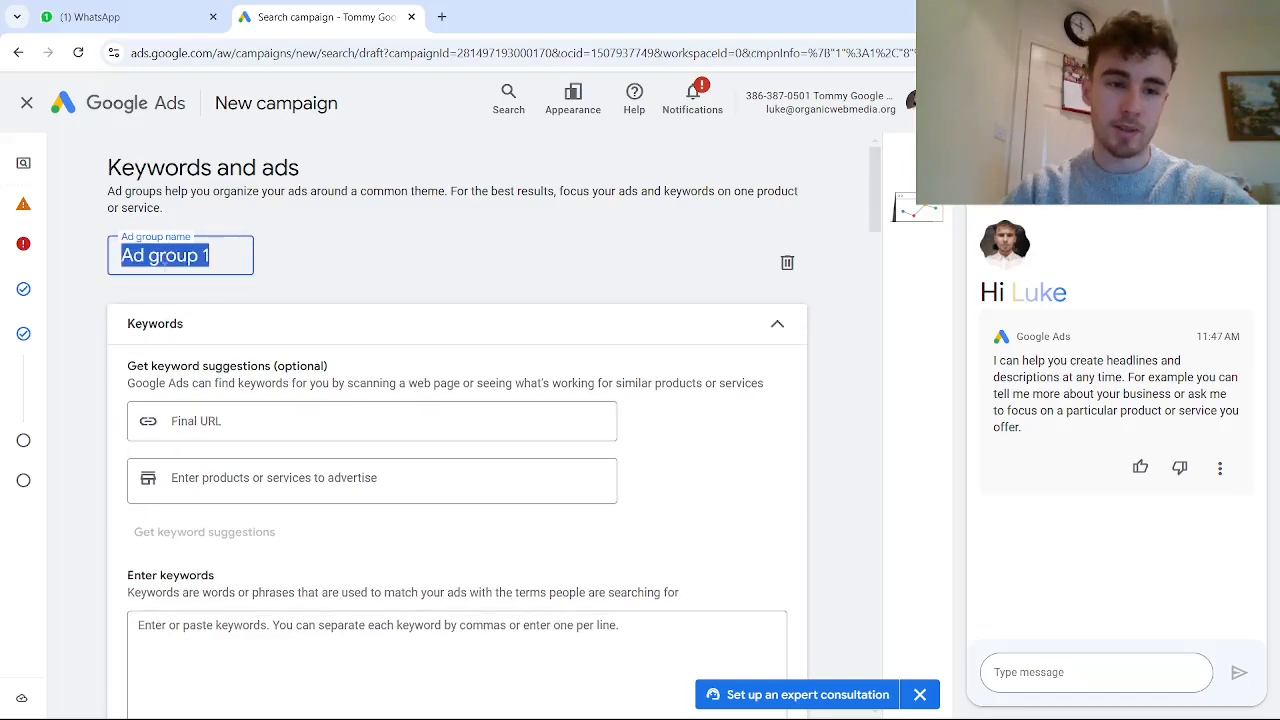
scroll(257, 271, "down", 3)
scroll(295, 410, "up", 2)
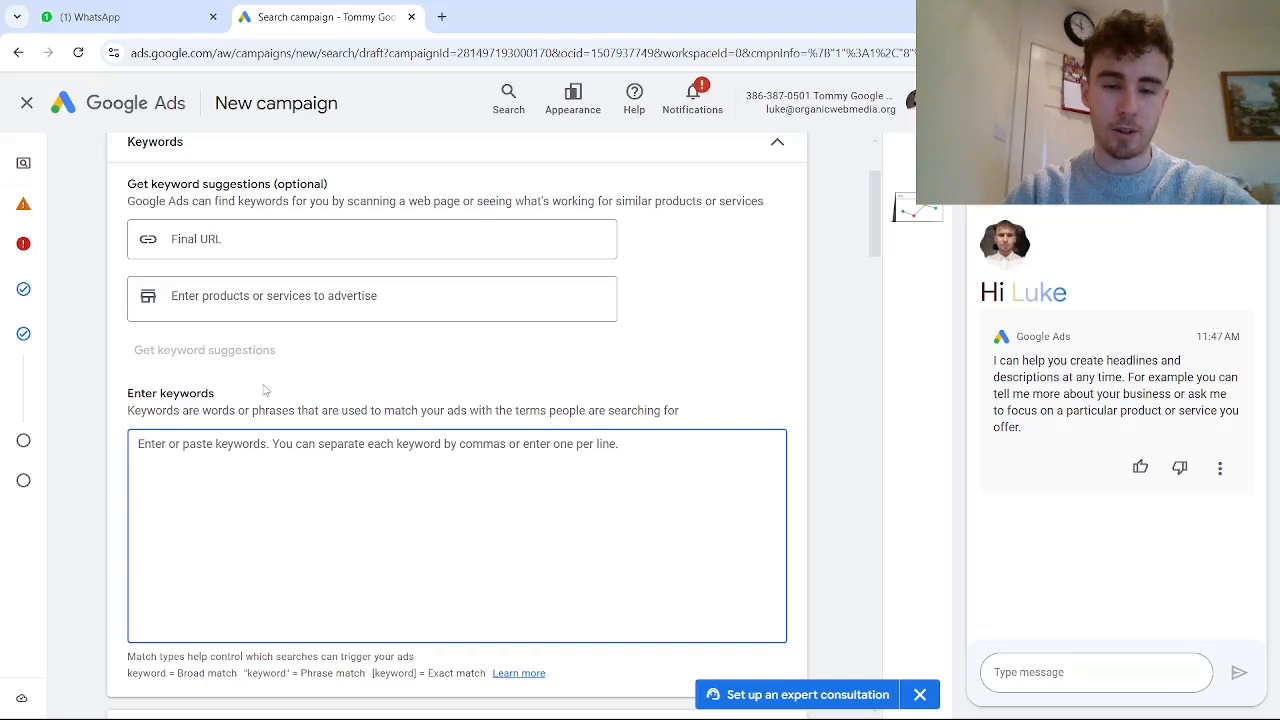
- Examine the ad's headline and description fields, their character limits and the ad preview
left_click_drag(880, 207, 870, 375)
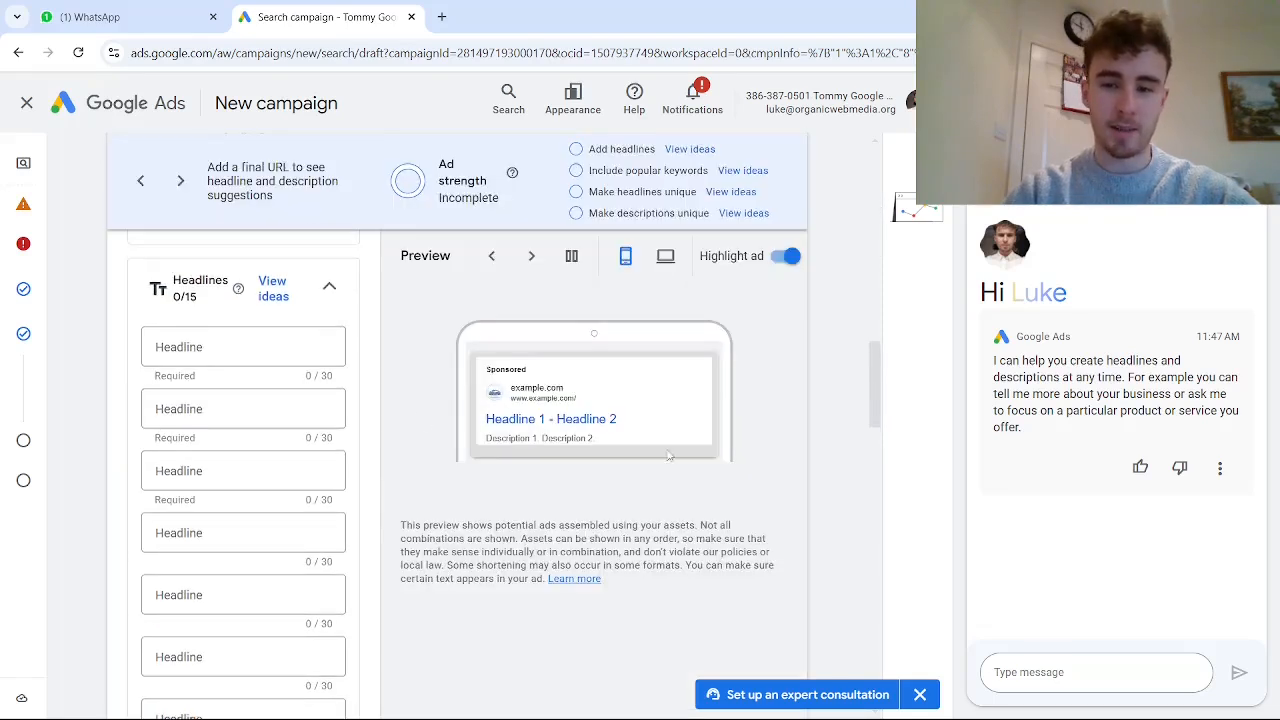
mouse_move(872, 369)
left_mouse_down()
mouse_move(872, 500)
mouse_move(861, 365)
left_mouse_up()
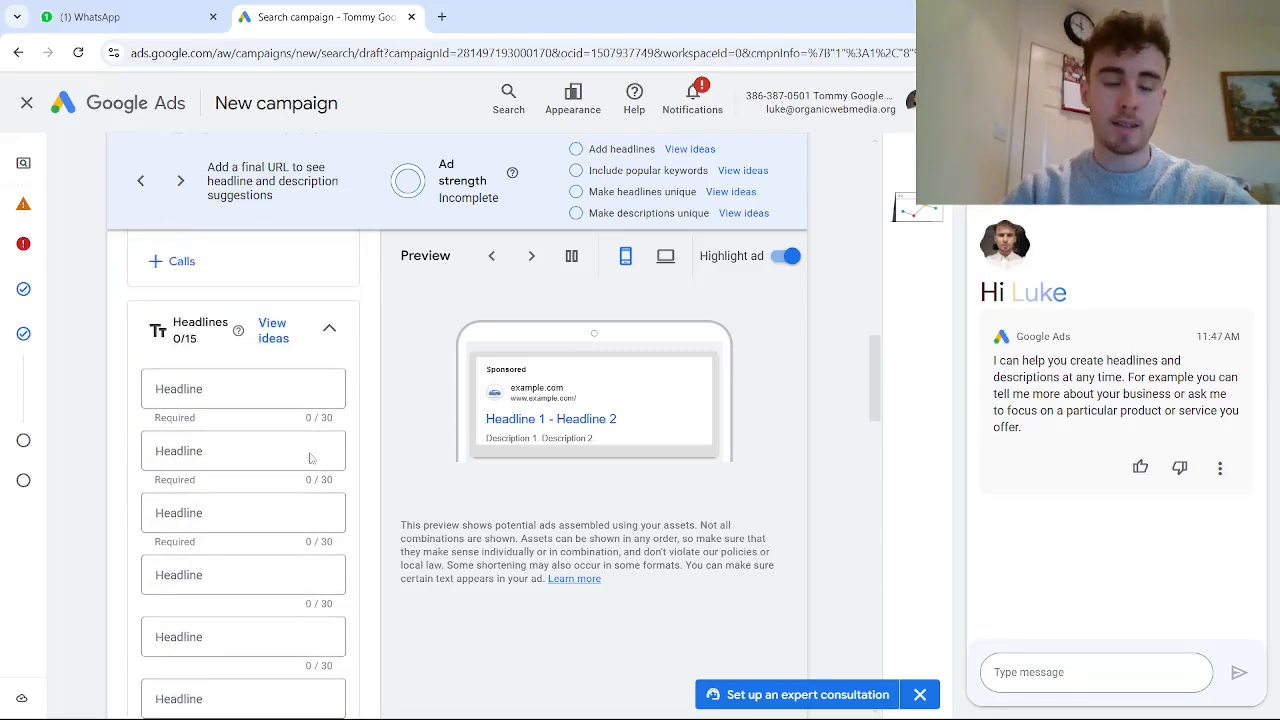
left_click(222, 389)
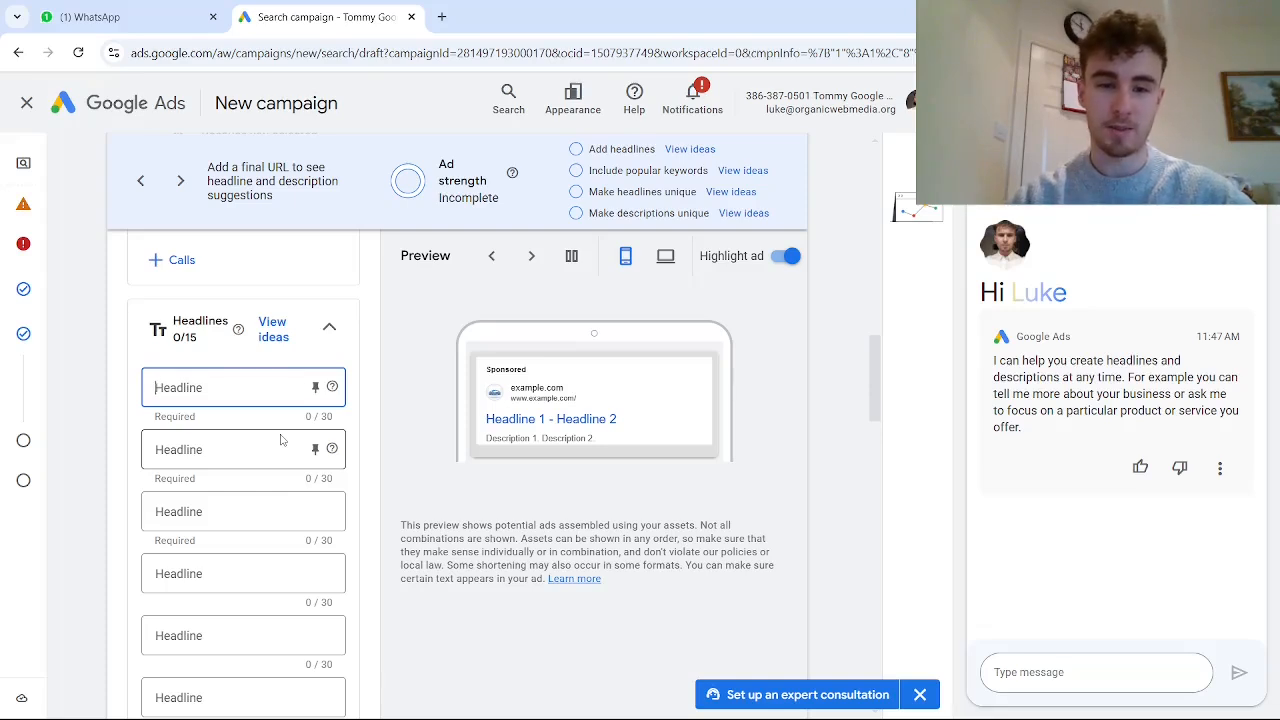
scroll(281, 440, "down", 2)
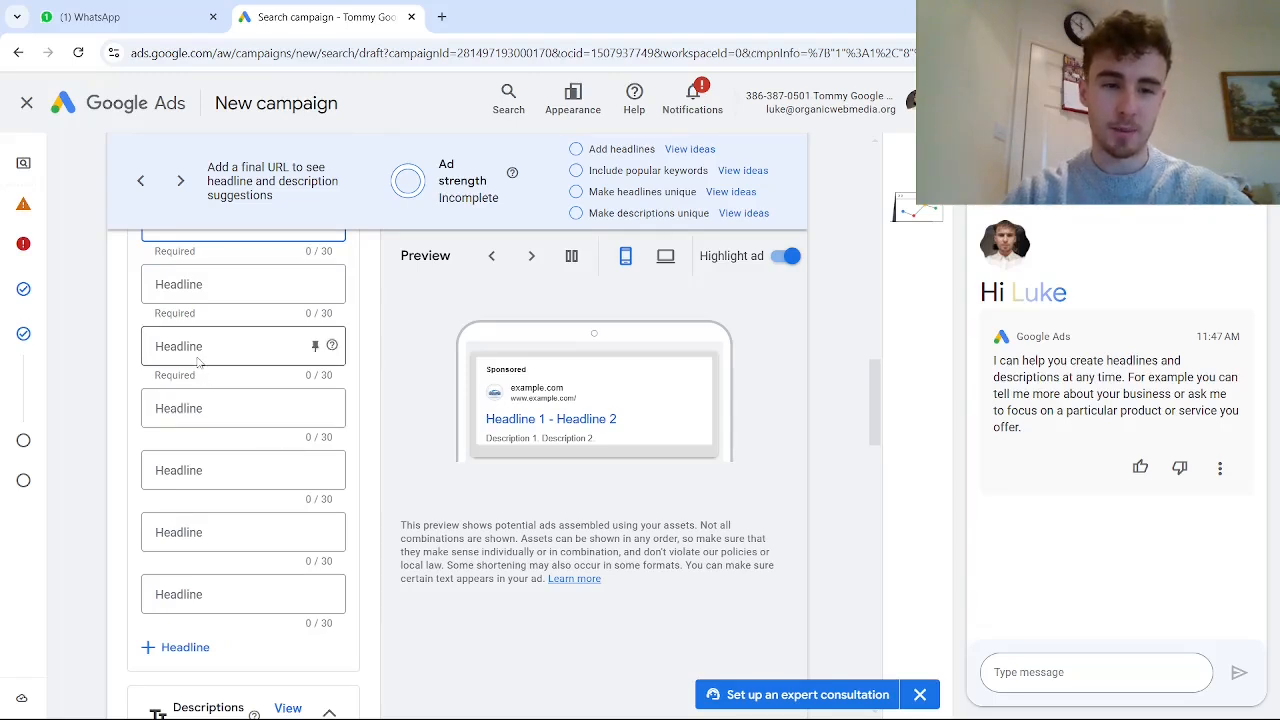
scroll(200, 400, "down", 2)
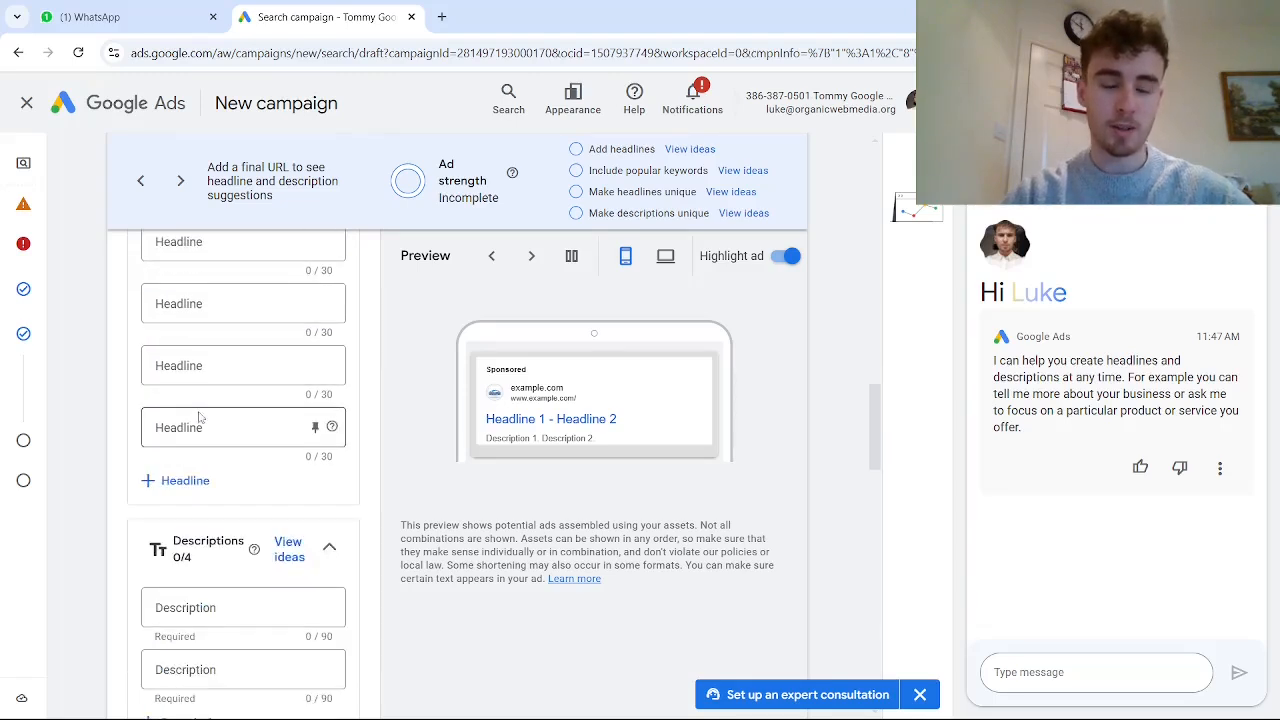
scroll(205, 419, "down", 2)
scroll(205, 419, "down", 1)
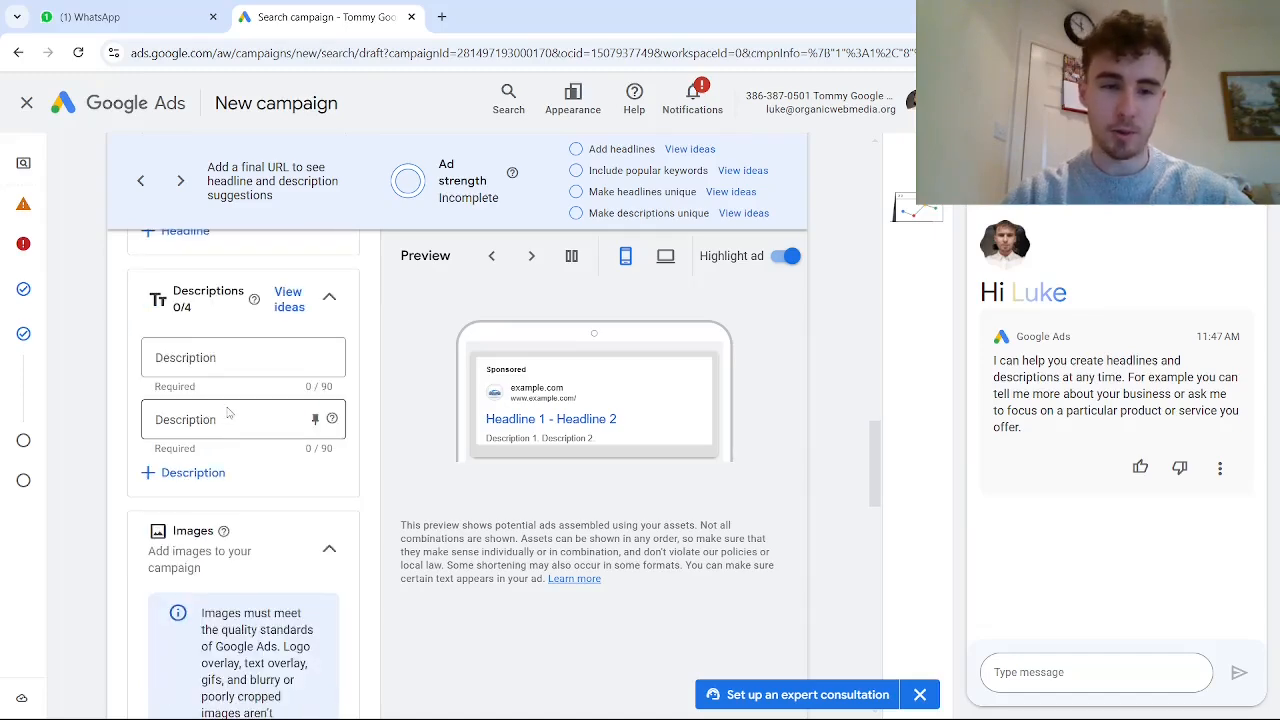
scroll(245, 400, "down", 2)
scroll(246, 400, "up", 2)
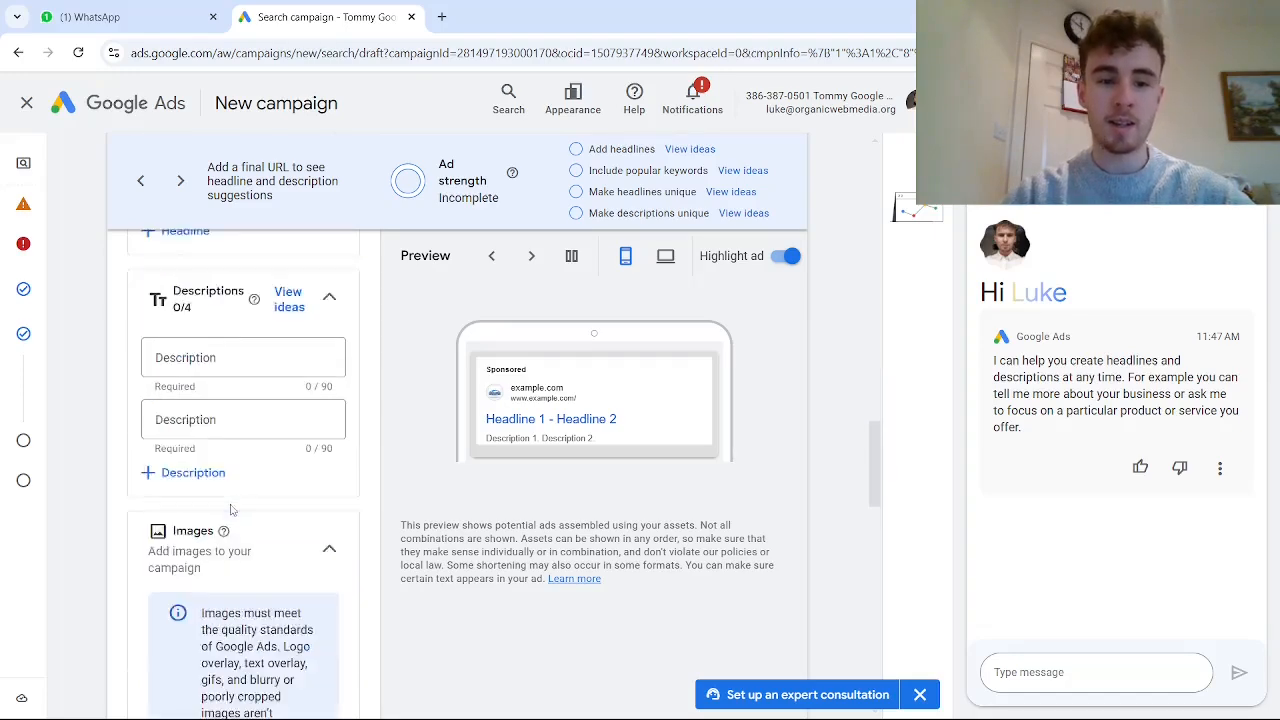
scroll(231, 510, "up", 6)
scroll(246, 452, "down", 4)
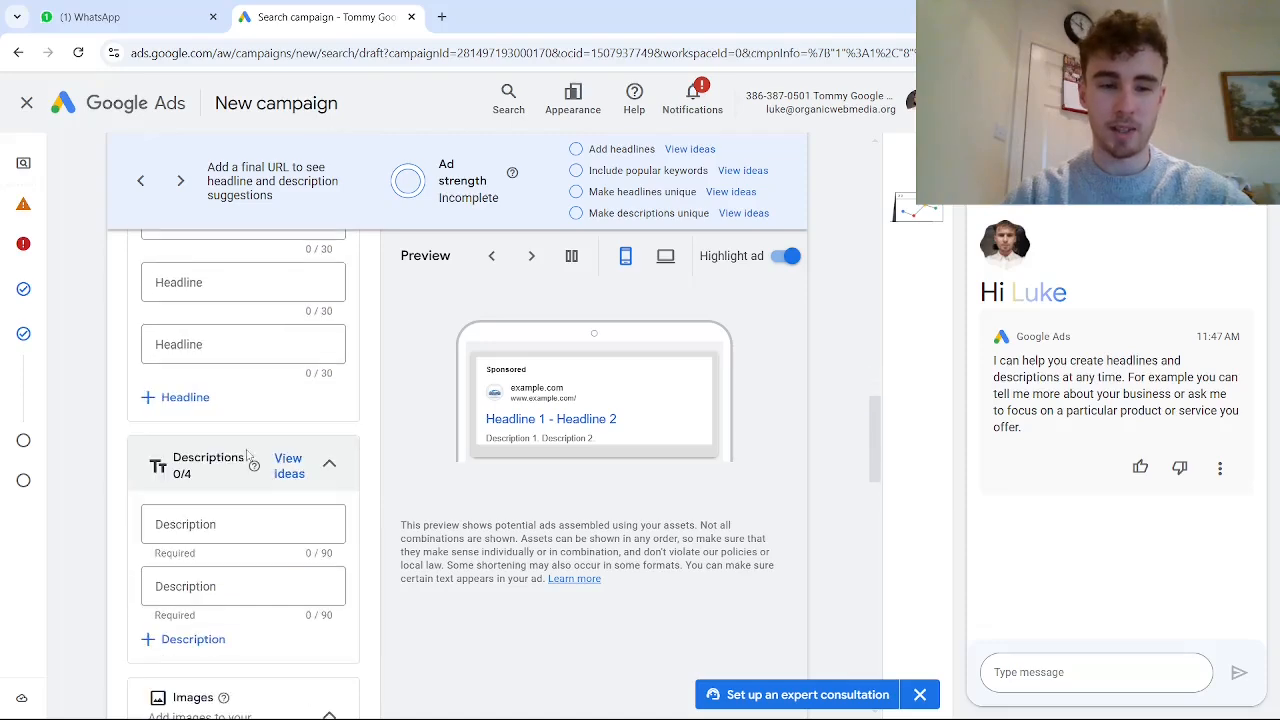
- Review the ad's images, business name, logo, sitelinks and callouts, dismissing the expert consultation offer
scroll(246, 452, "down", 7)
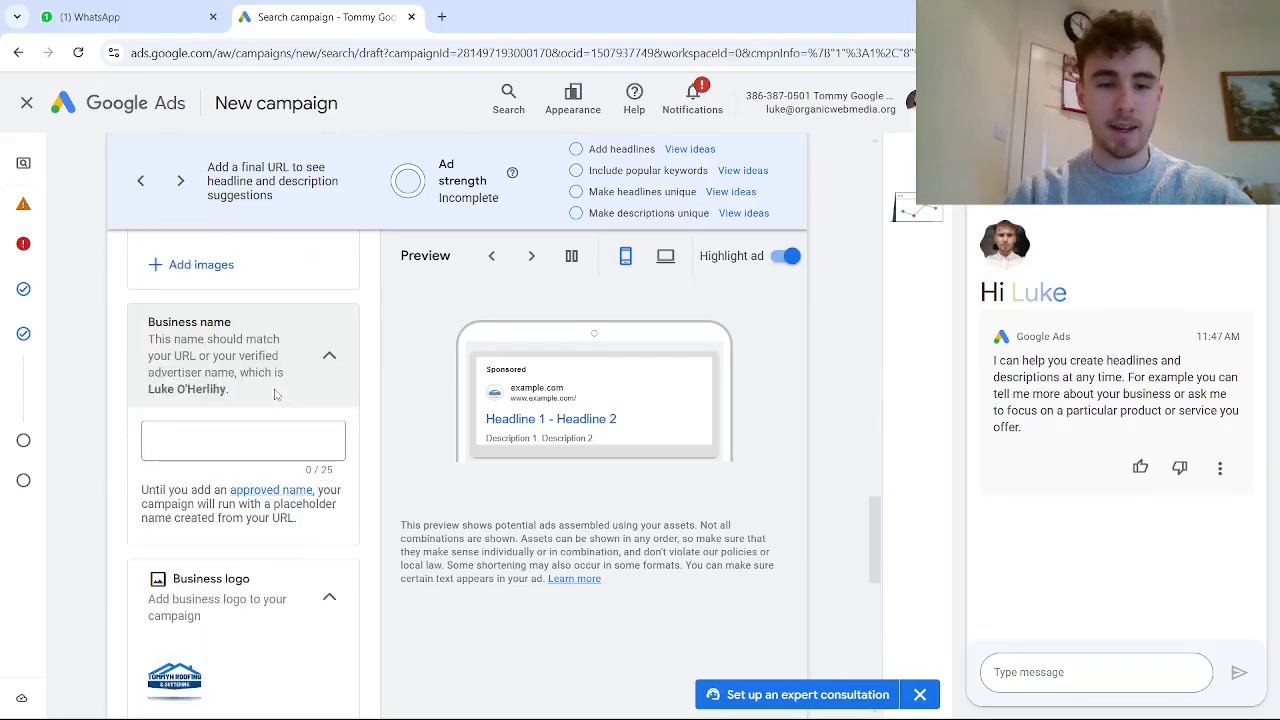
scroll(276, 394, "up", 2)
scroll(276, 394, "down", 3)
scroll(276, 394, "down", 10)
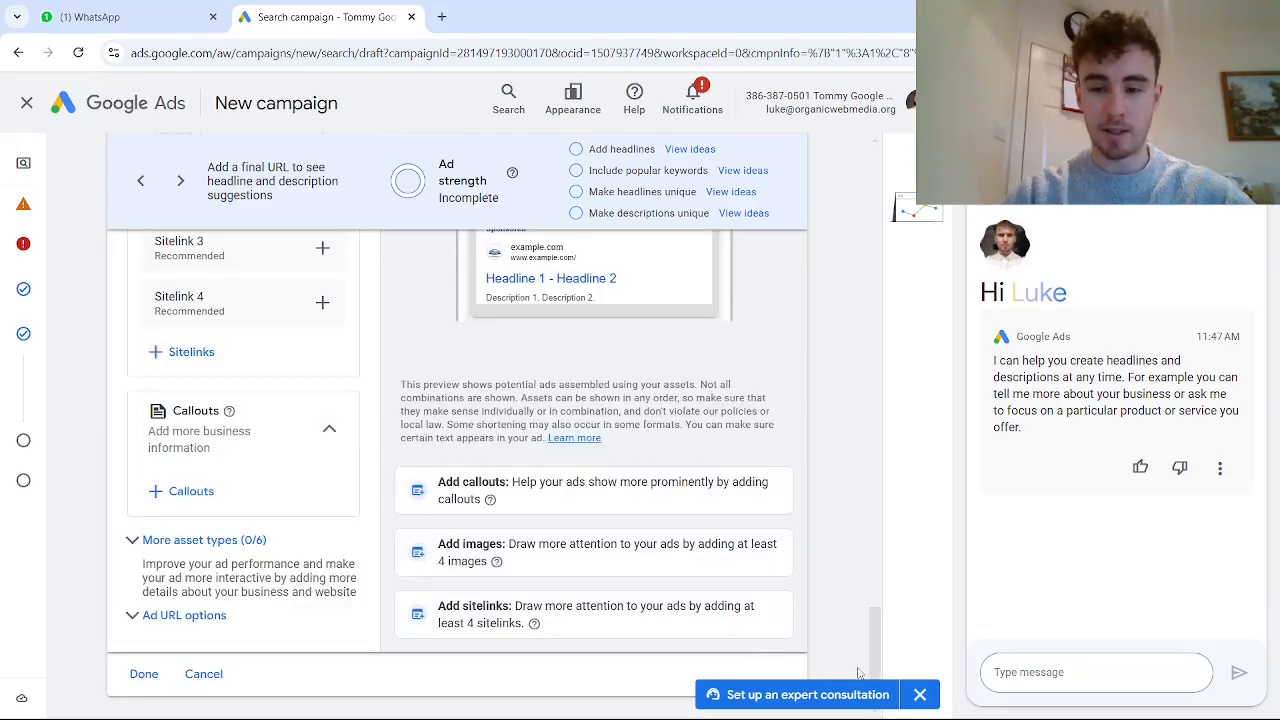
left_click(919, 694)
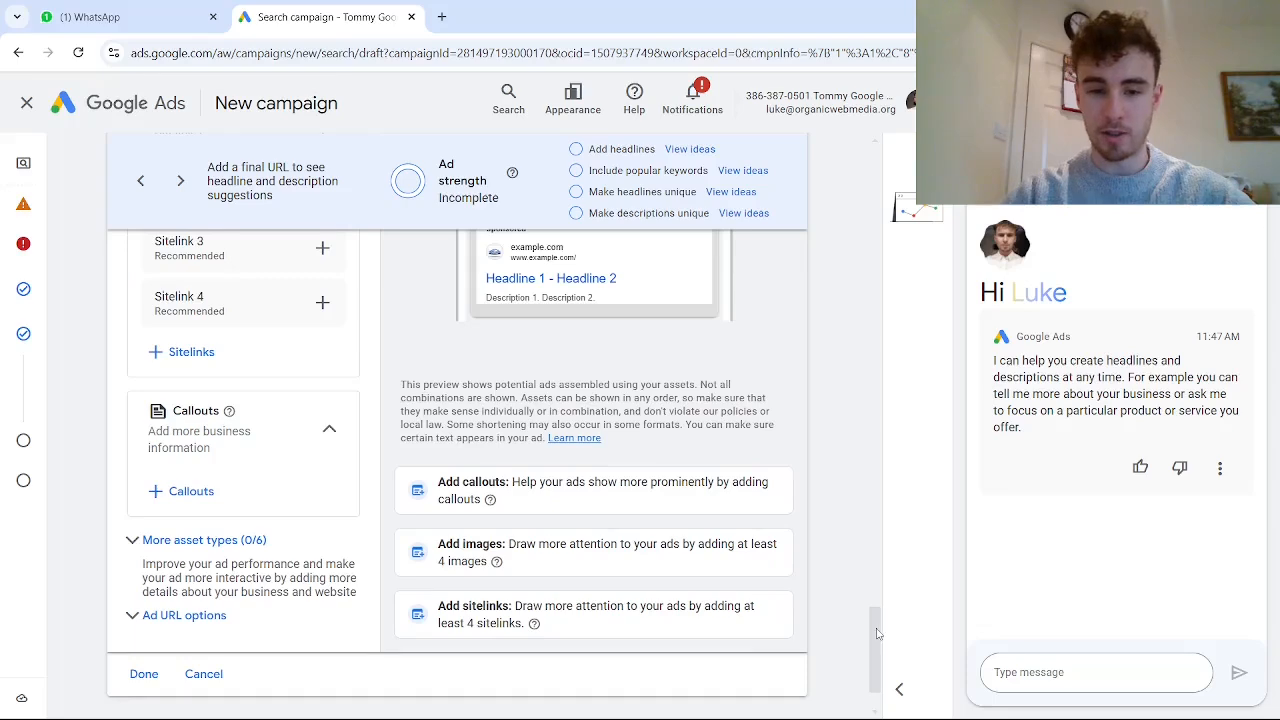
left_click_drag(877, 630, 880, 591)
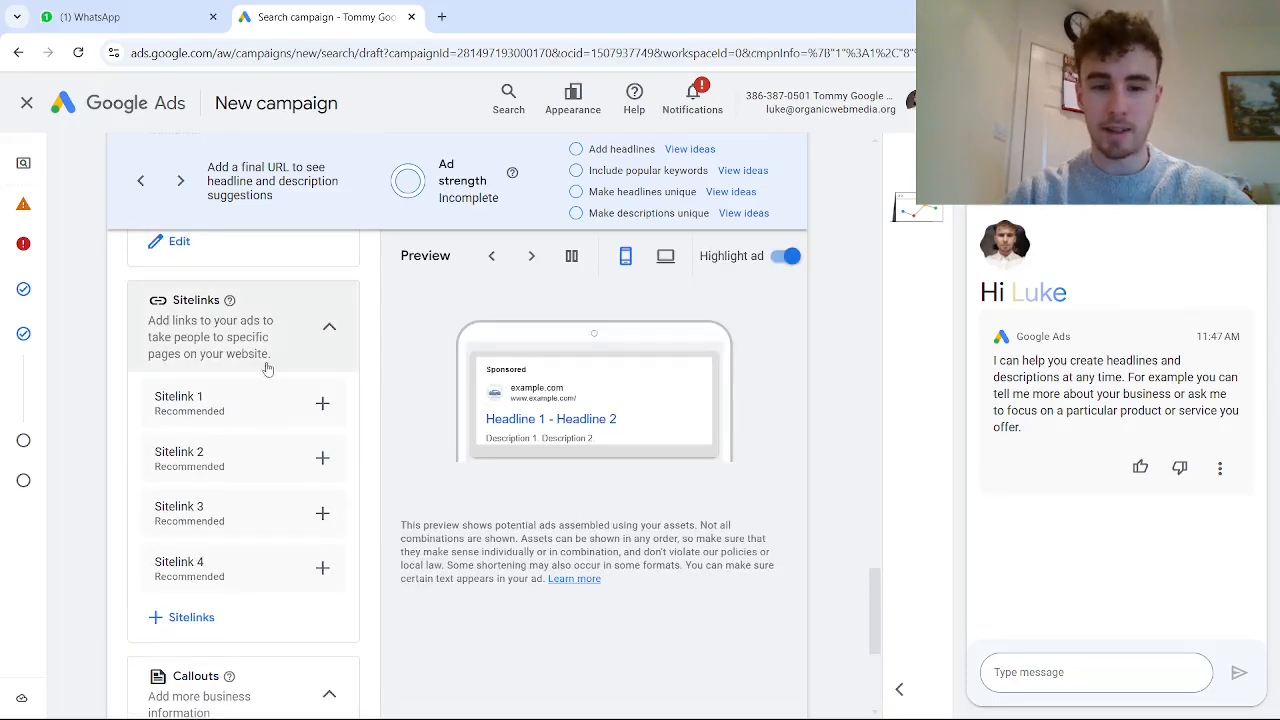
left_click_drag(886, 592, 886, 500)
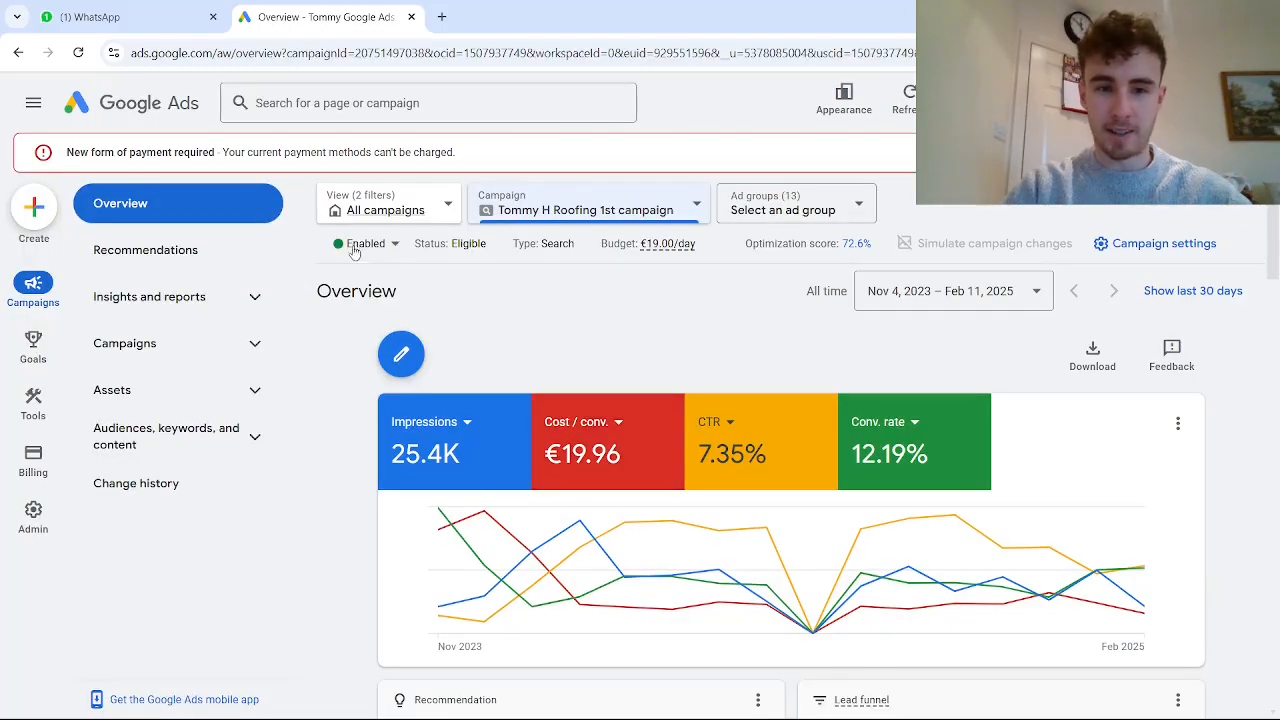
- Check the status options of Tommy H Roofing 1st campaign and switch the overview to all campaigns
left_click(362, 246)
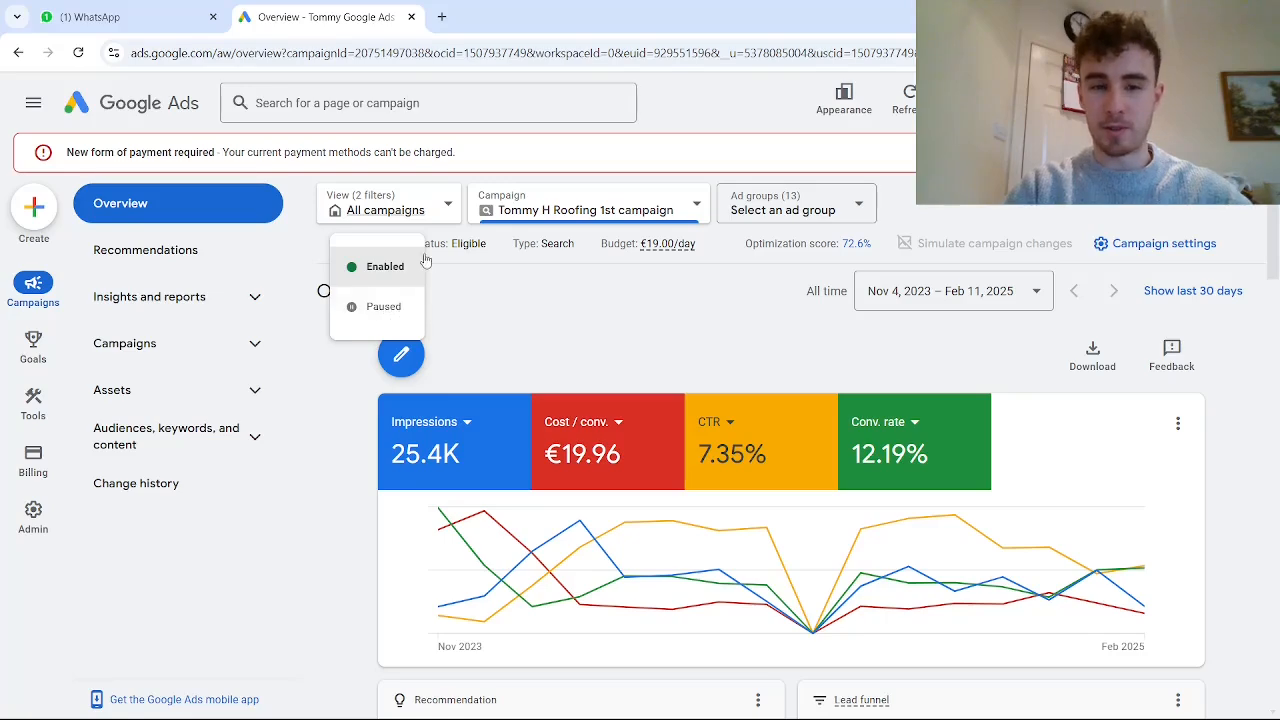
left_click(390, 210)
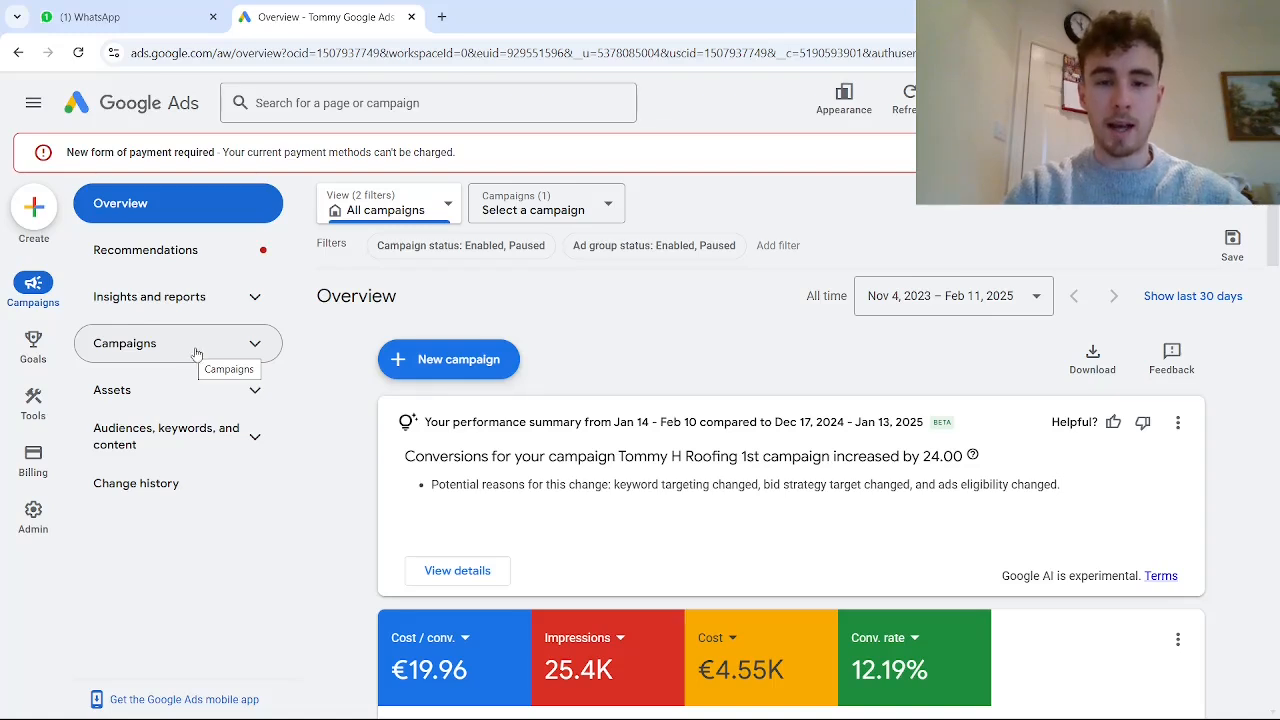
- Open the list of search keywords for all campaigns
left_click(196, 355)
scroll(181, 540, "down", 1)
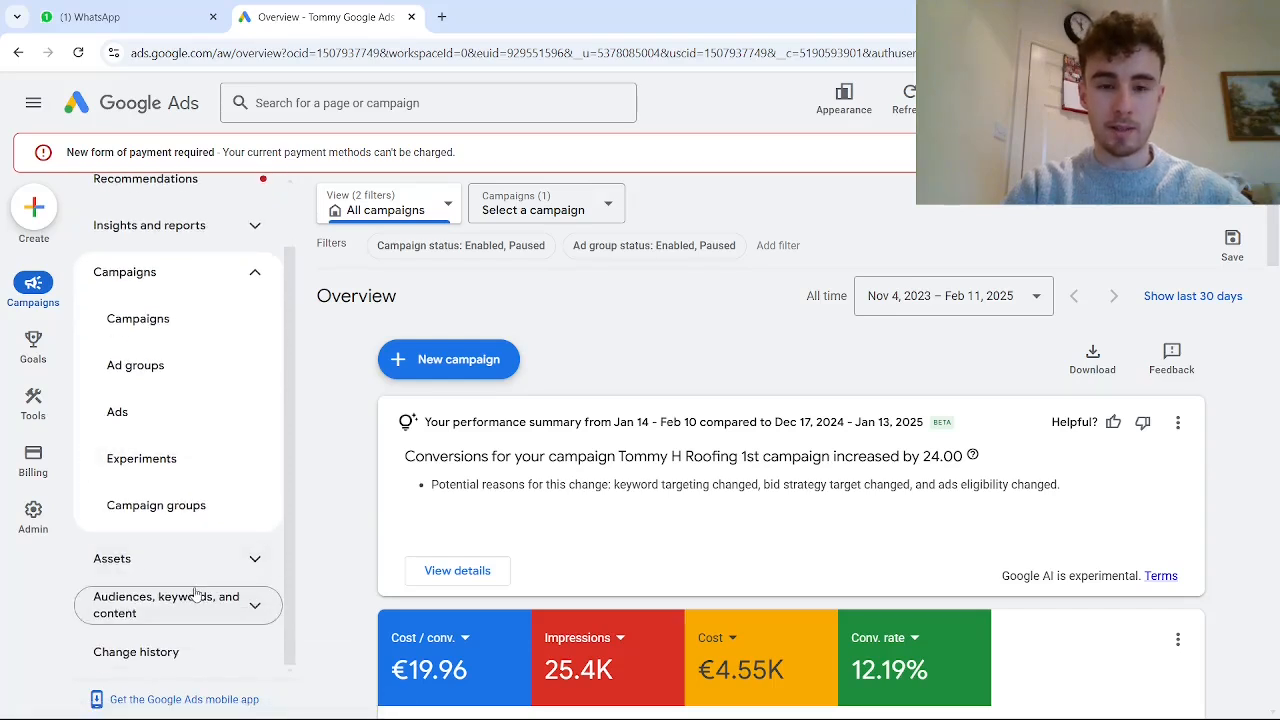
scroll(254, 510, "up", 1)
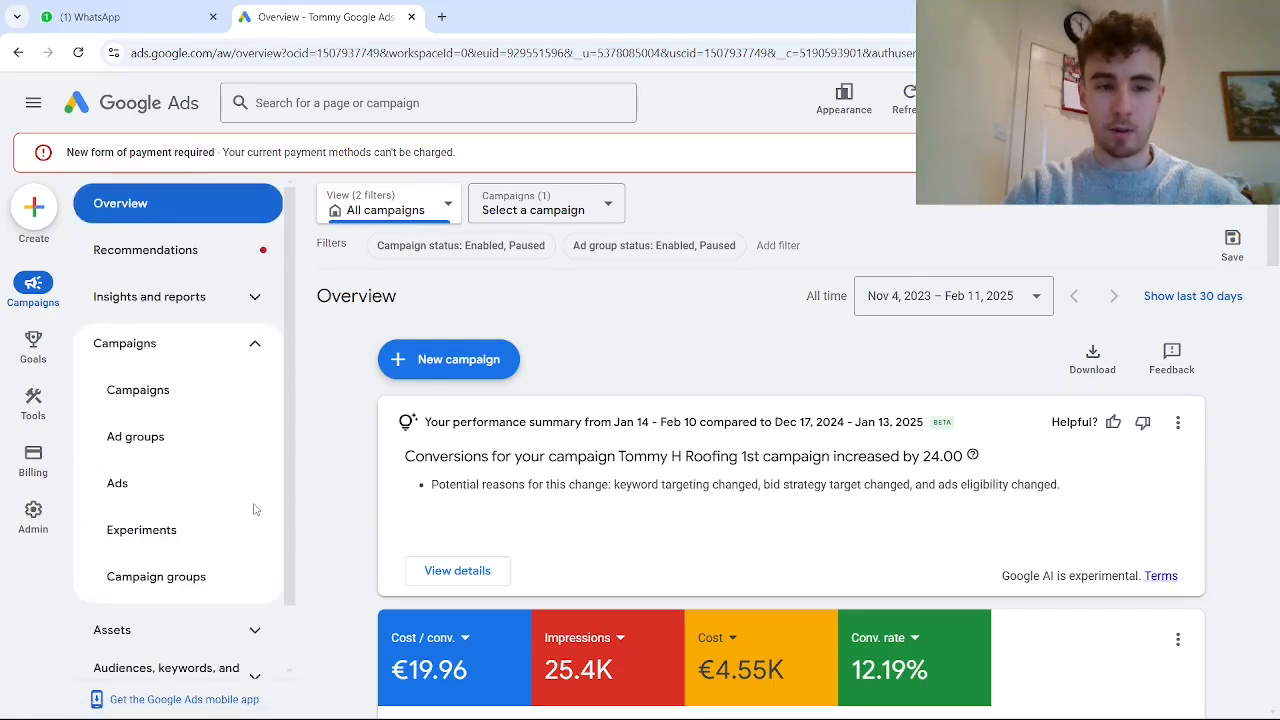
scroll(254, 510, "down", 1)
left_click(250, 606)
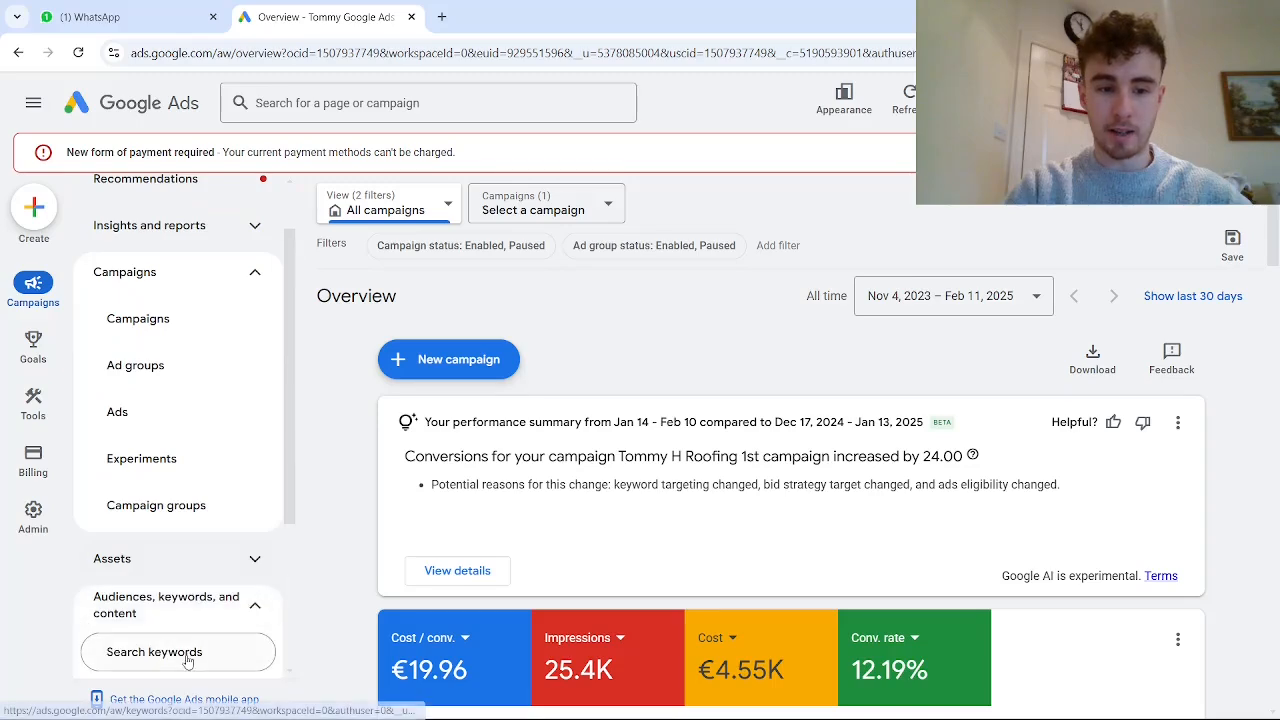
left_click(186, 656)
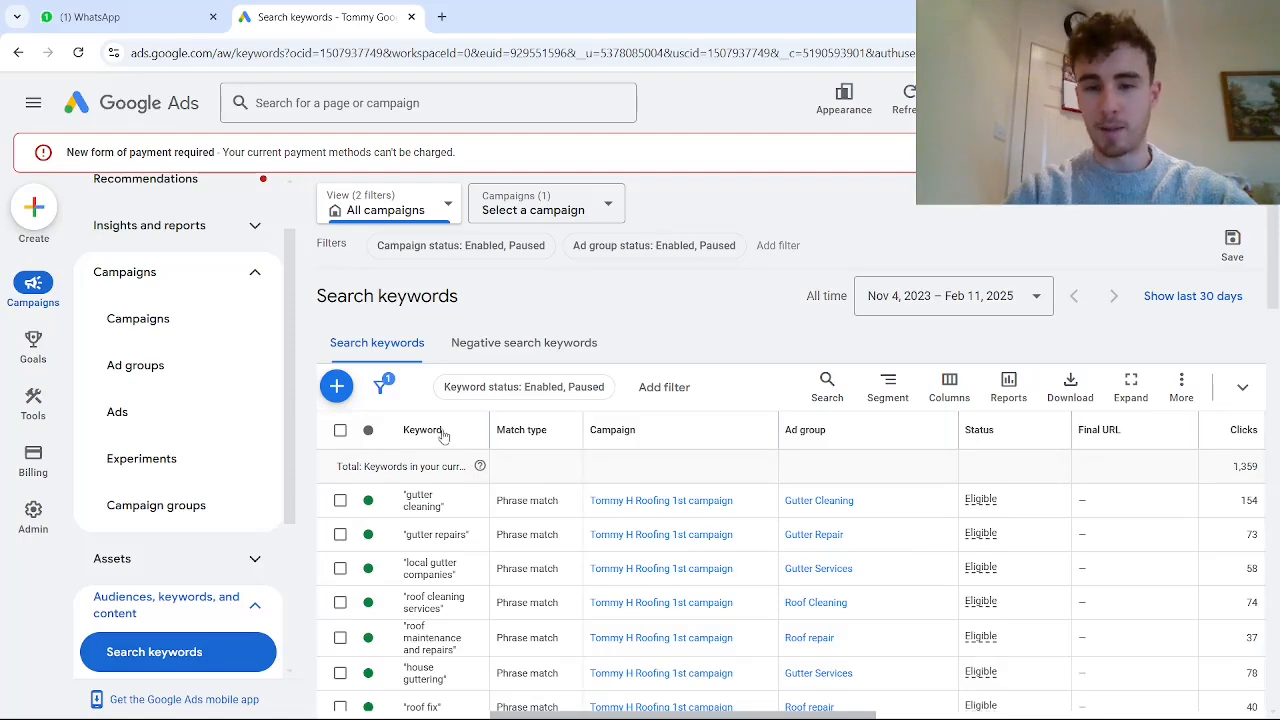
- Look at the ads and ad groups across all campaigns, returning to the ads list
left_click(180, 412)
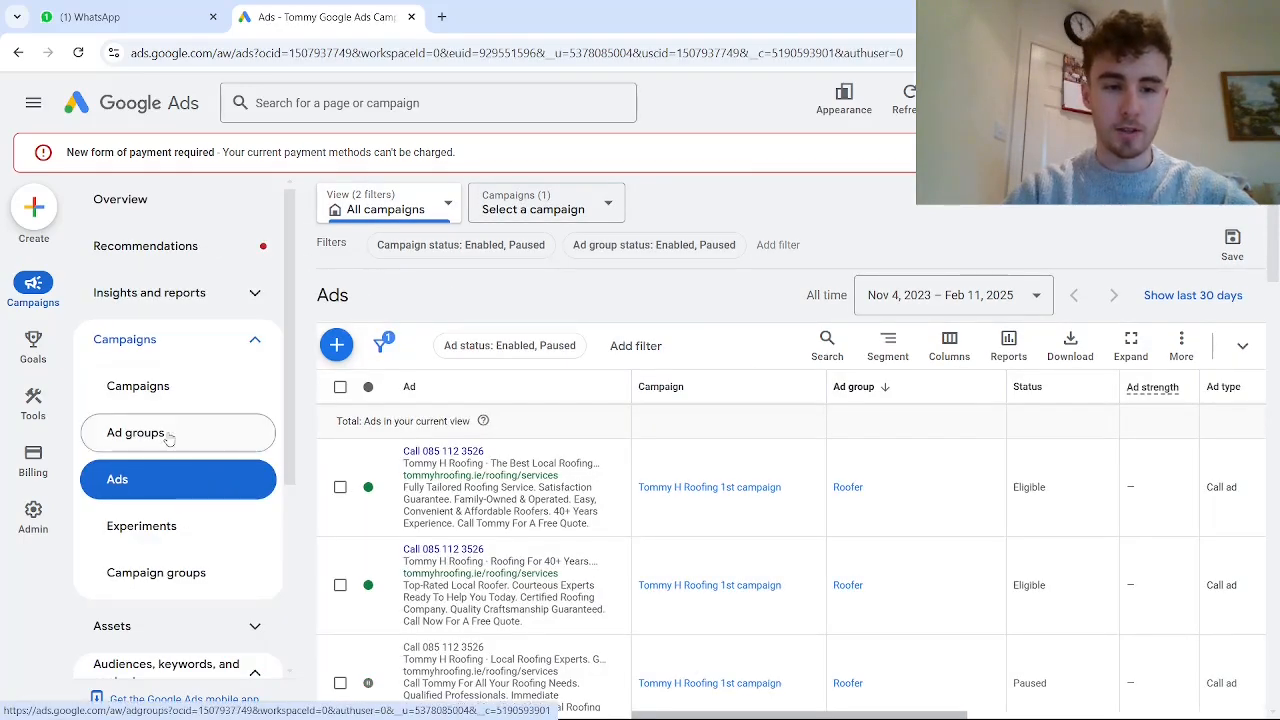
left_click(170, 436)
left_click(157, 478)
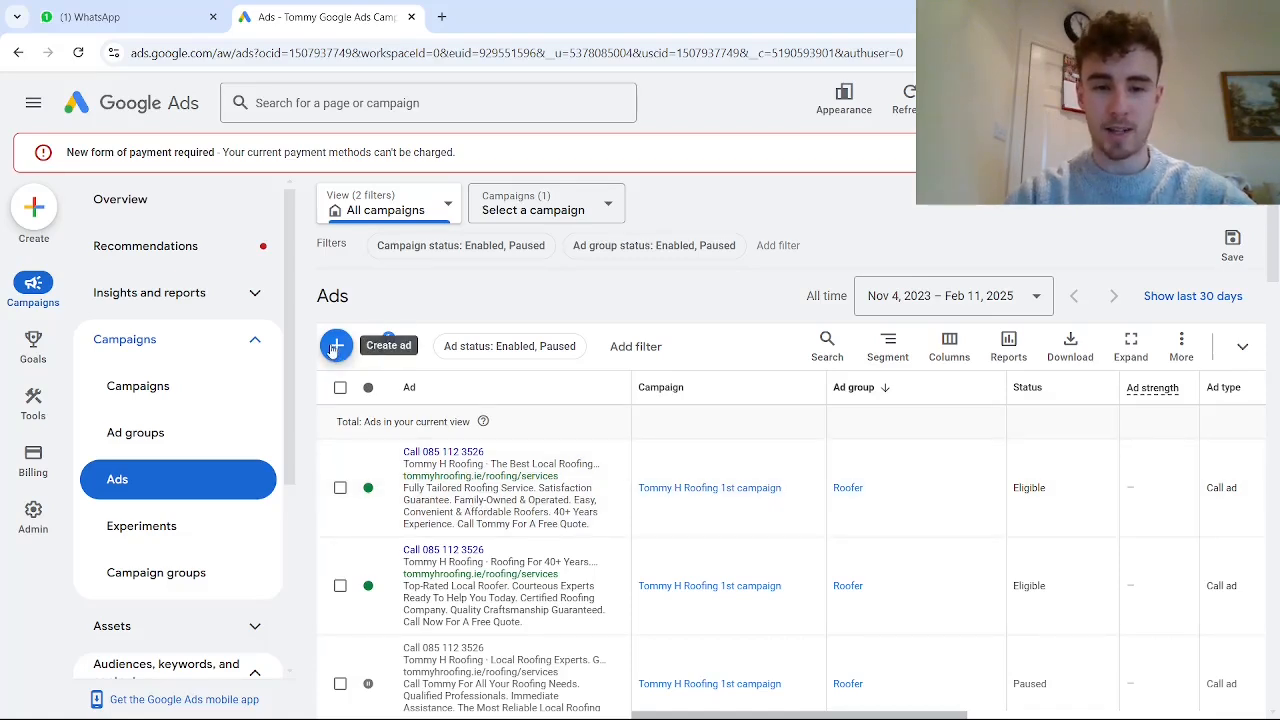
- Copy the first Roofer ad, open the ad group selection for pasting it, then cancel the paste and clear the selection
left_click(340, 488)
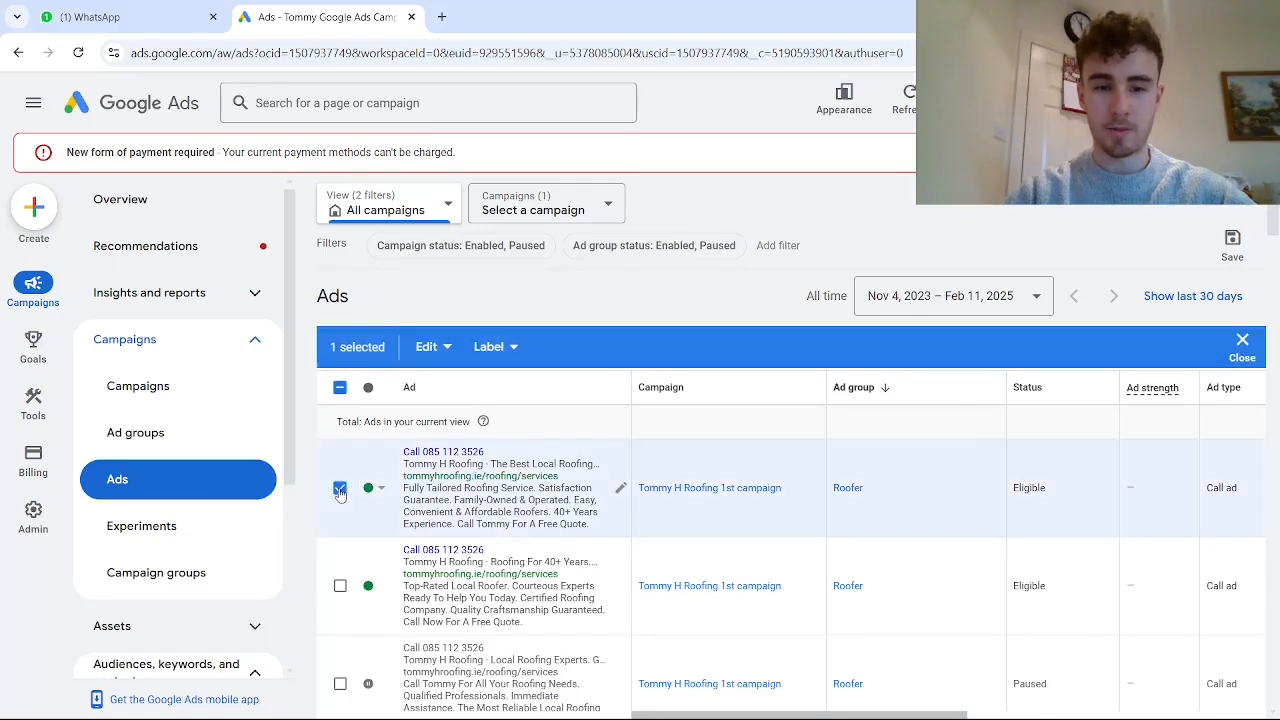
left_click(430, 346)
left_click(293, 150)
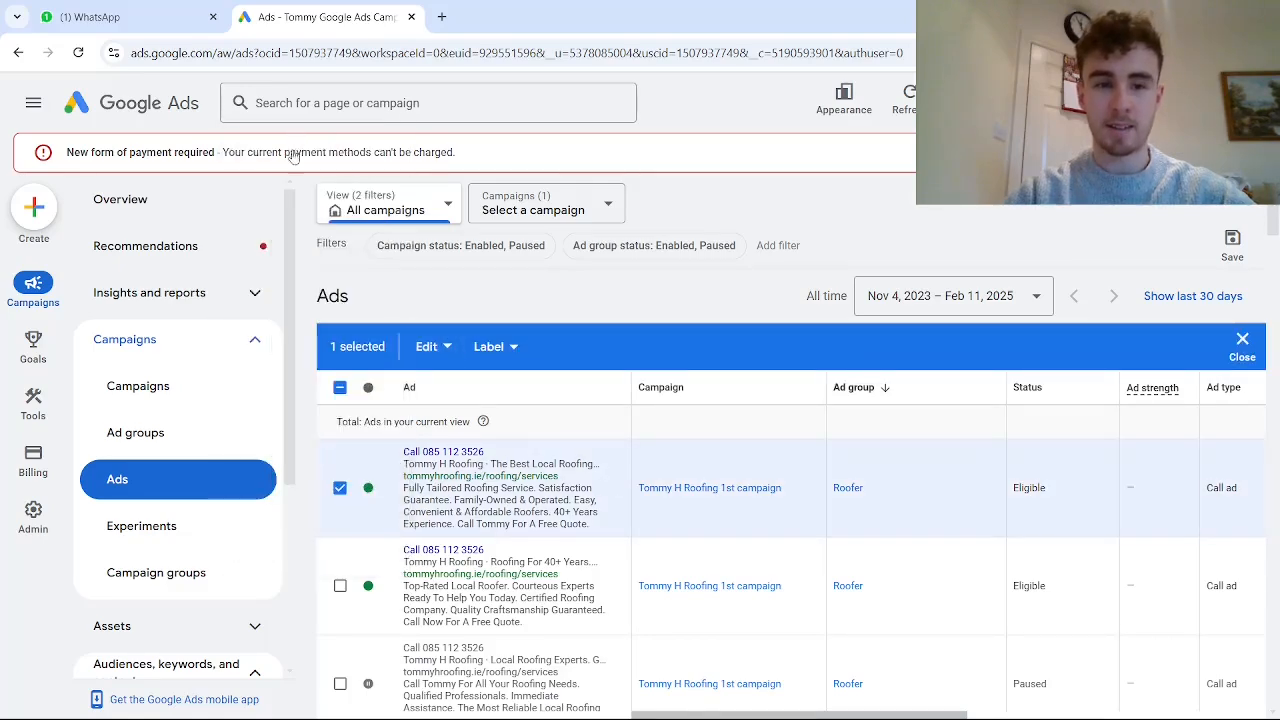
left_click(428, 347)
left_click(290, 221)
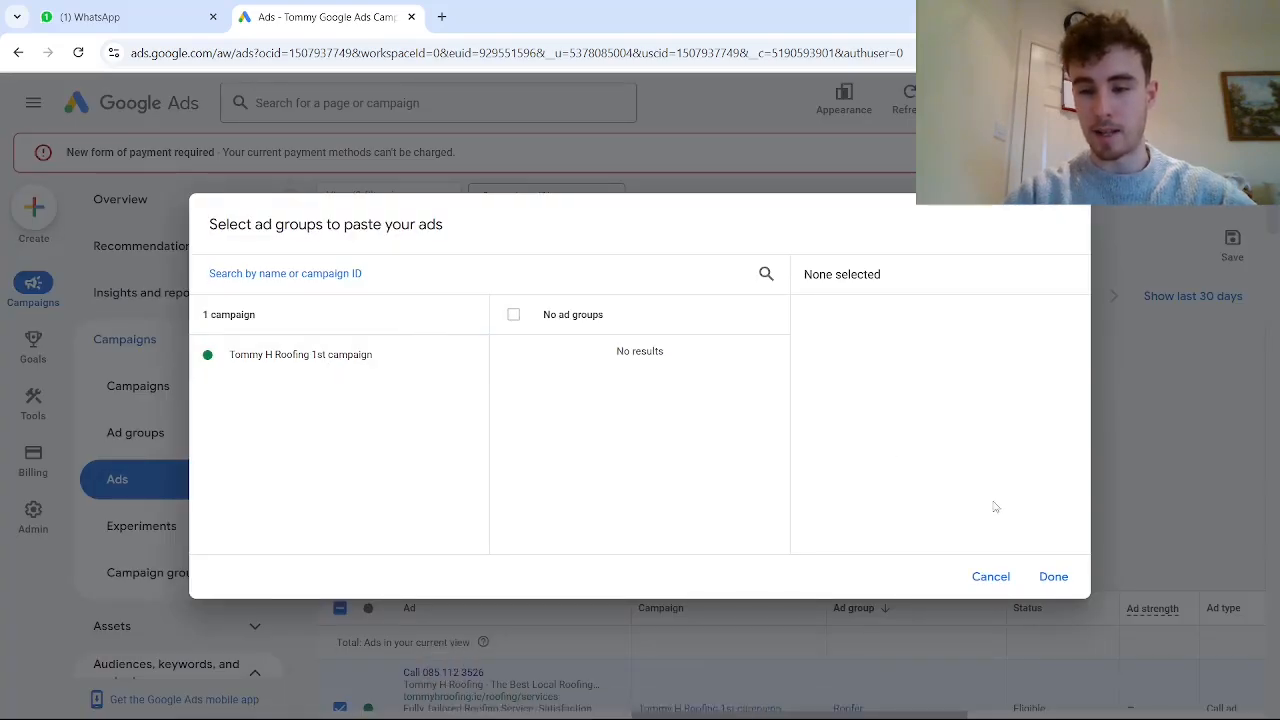
left_click(991, 577)
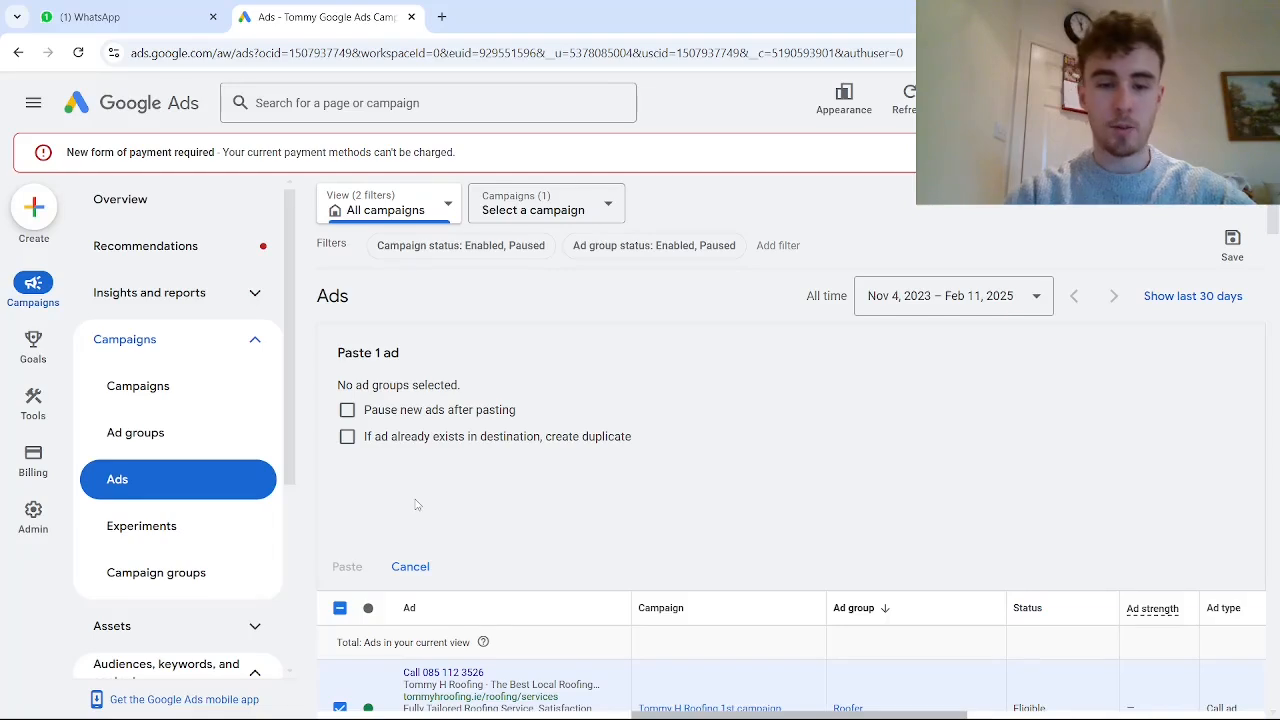
left_click(410, 566)
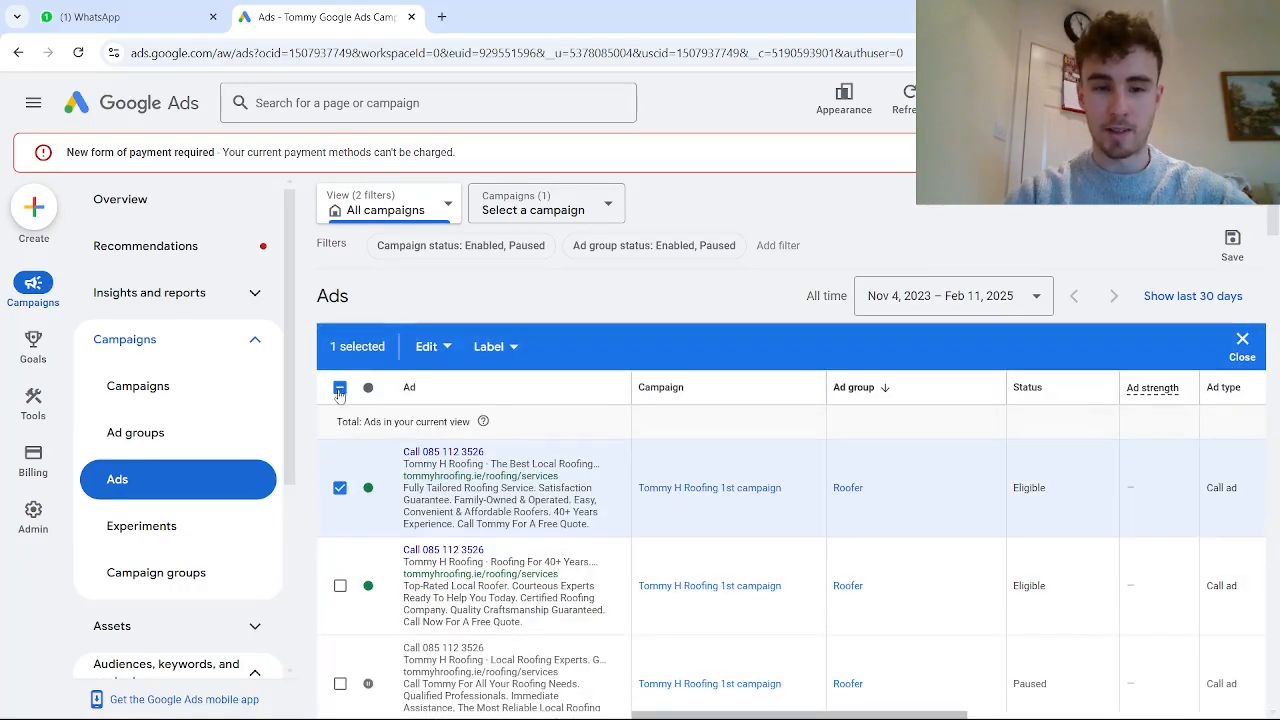
left_click(340, 389)
left_click(340, 389)
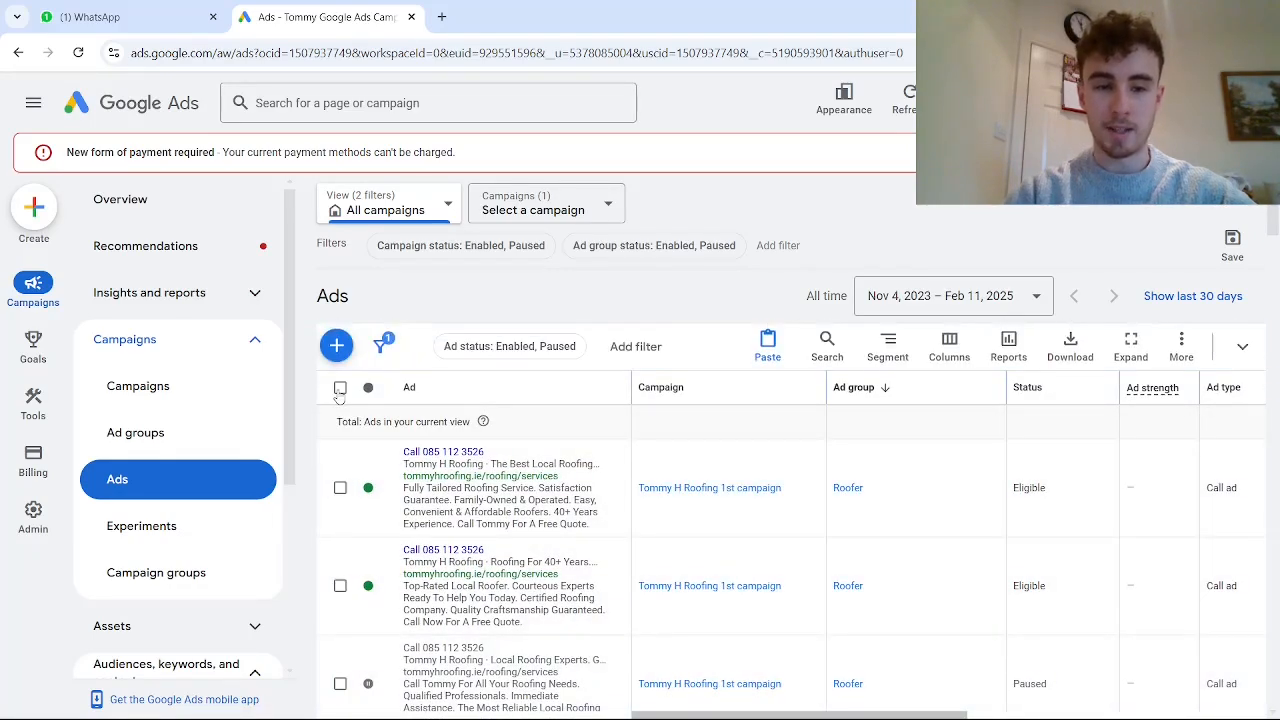
scroll(297, 437, "down", 1)
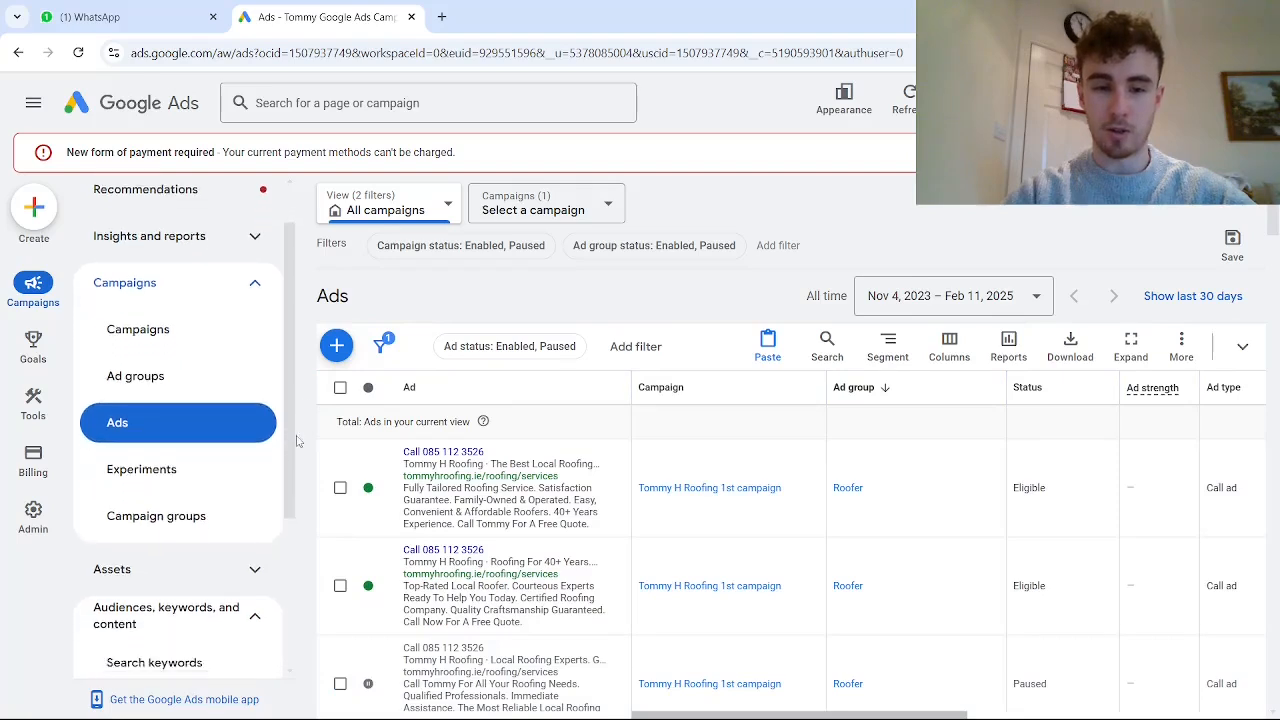
scroll(297, 437, "up", 1)
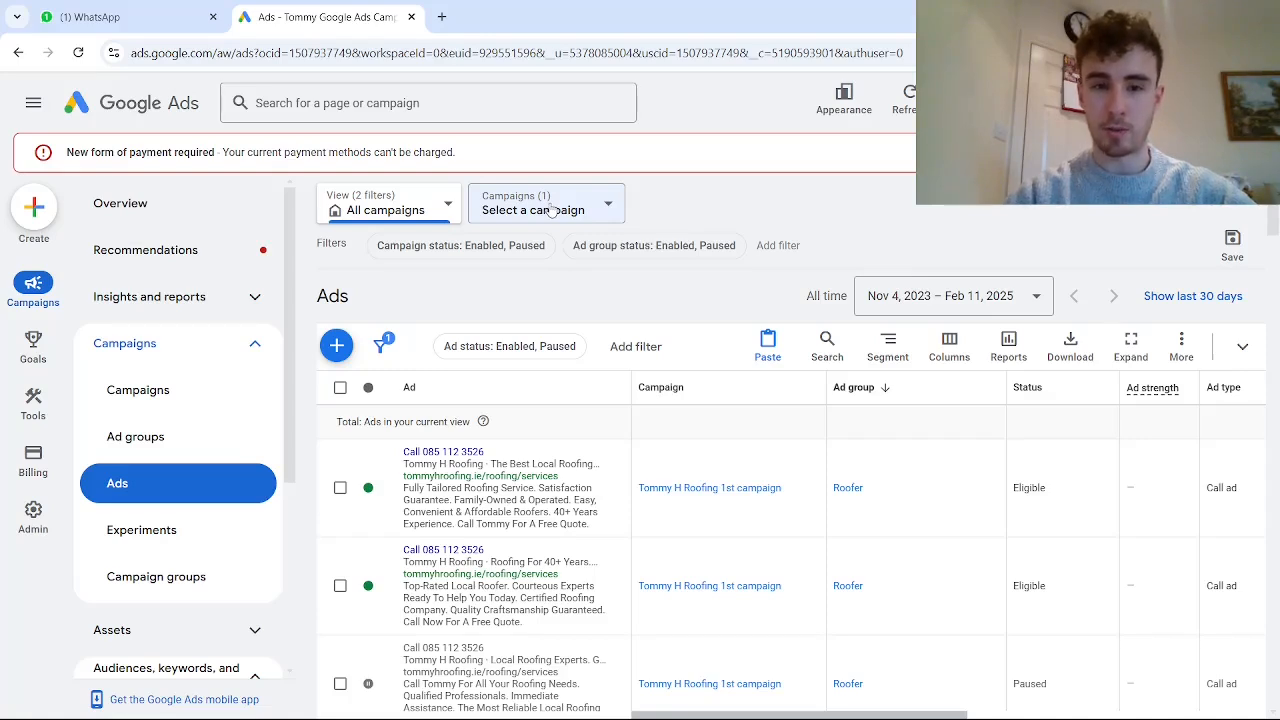
- Review the ad groups and the overview for all campaigns, and open the conversions summary to examine the lead goals
left_click(160, 442)
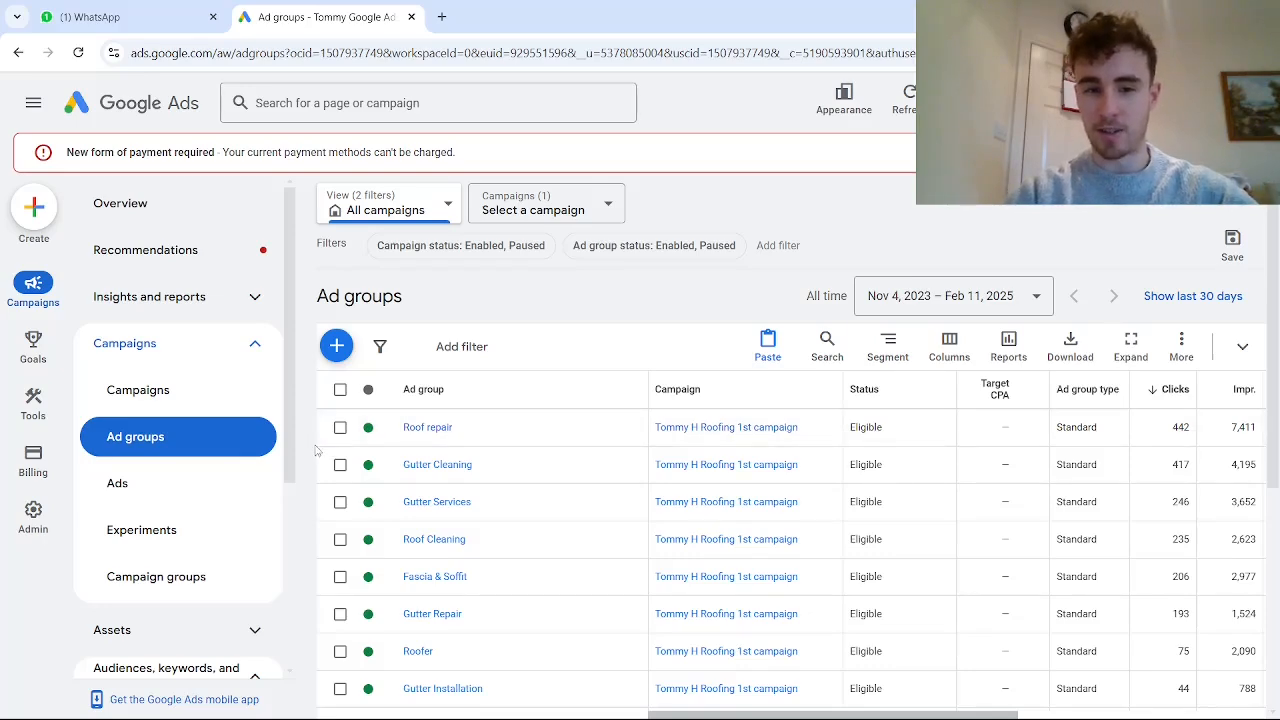
left_click(120, 203)
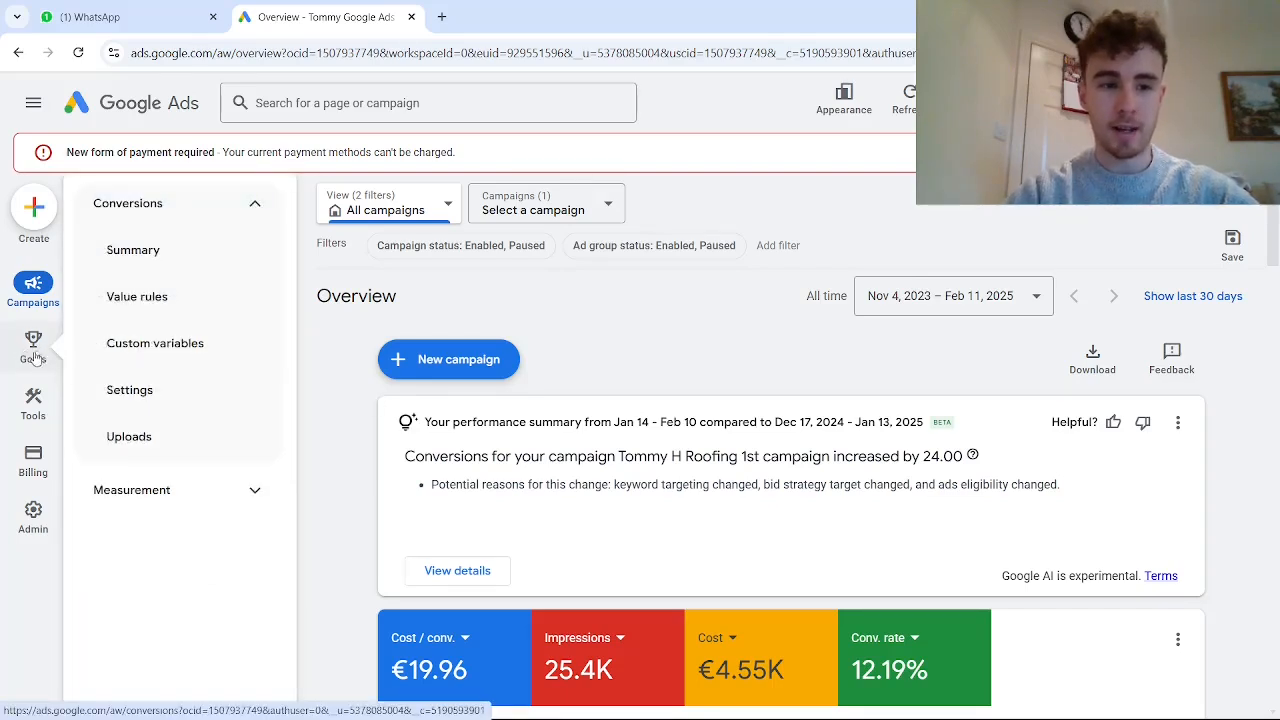
left_click(158, 251)
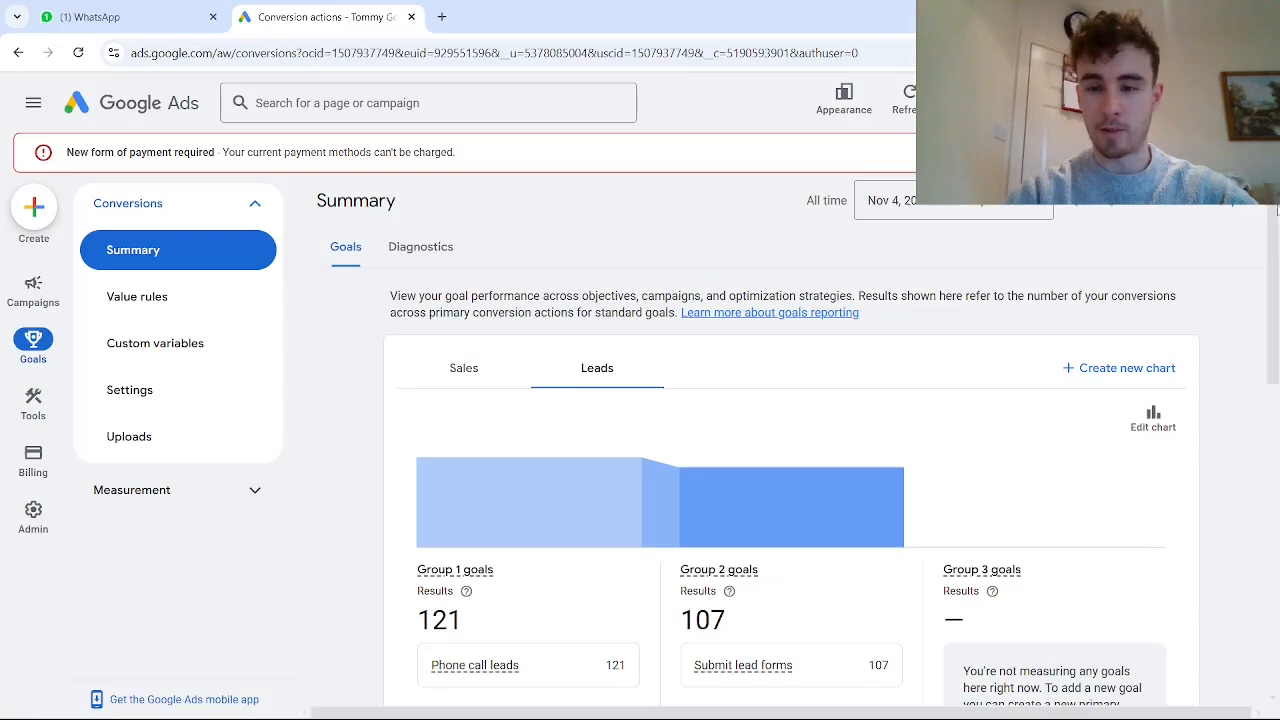
left_click_drag(1276, 231, 1268, 456)
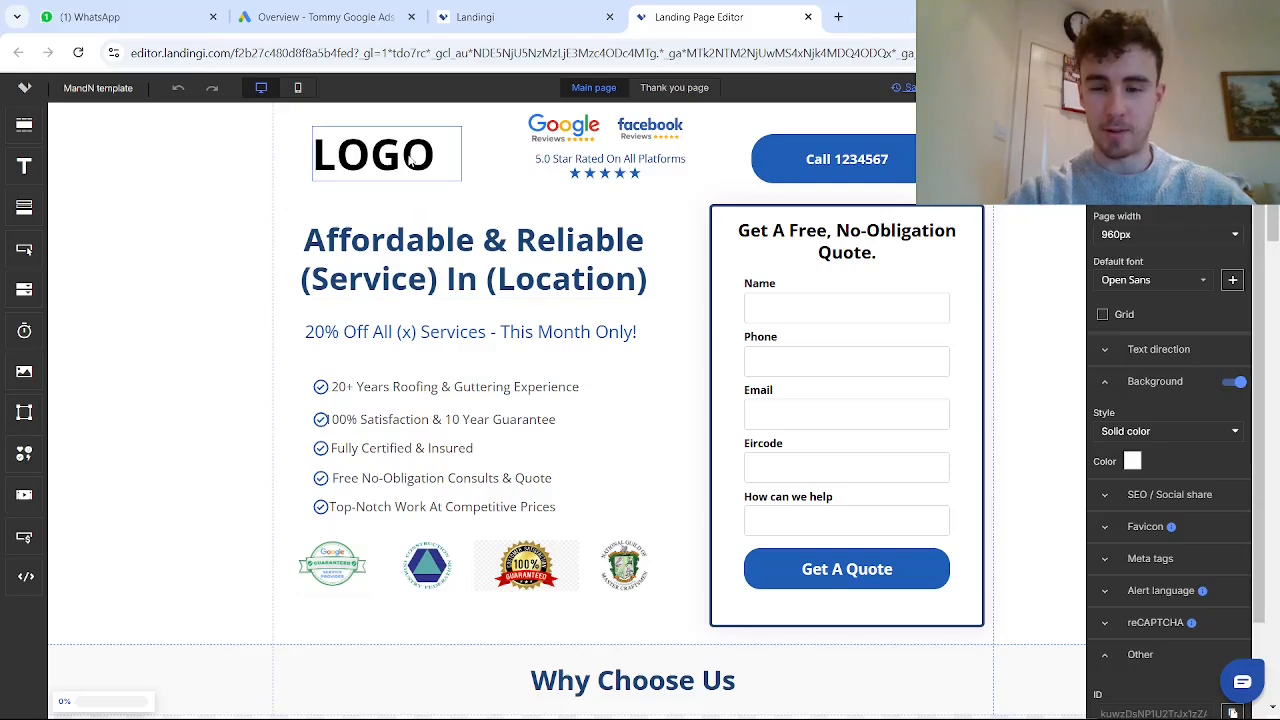
- In the Landingi page editor, replace the (Location) placeholder in the main headline with Dublin
left_click(438, 206)
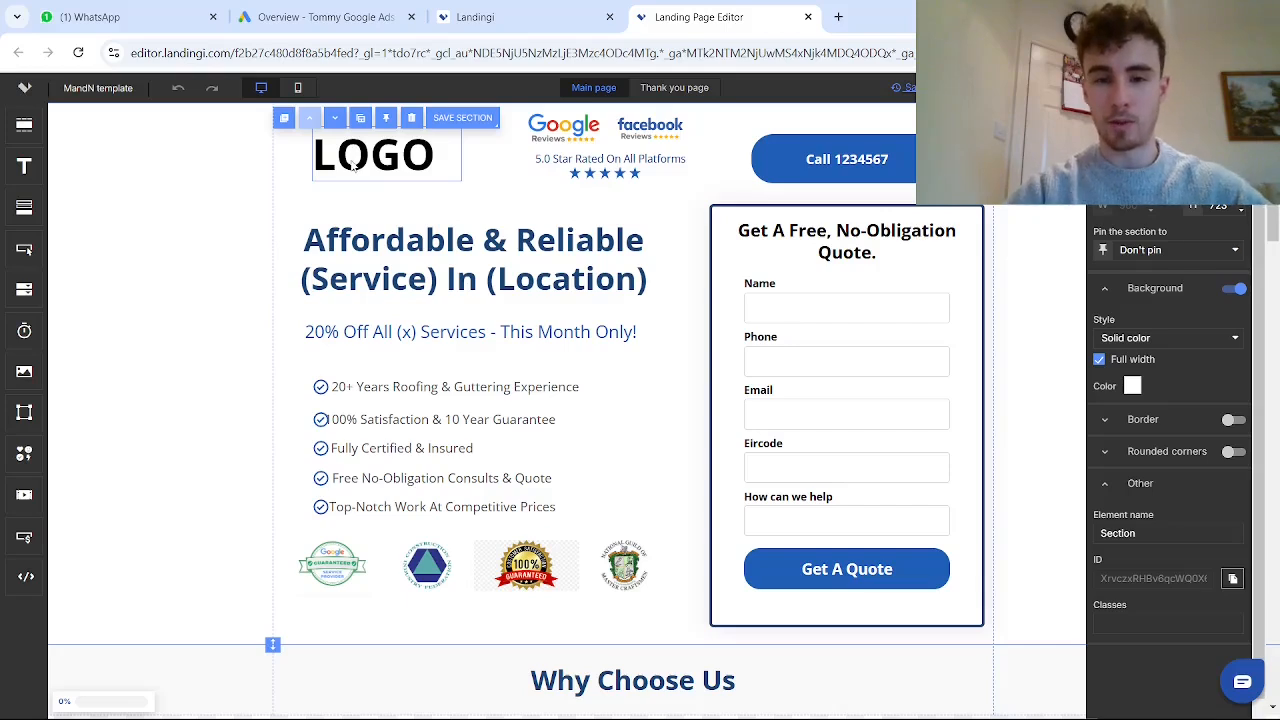
left_click(529, 280)
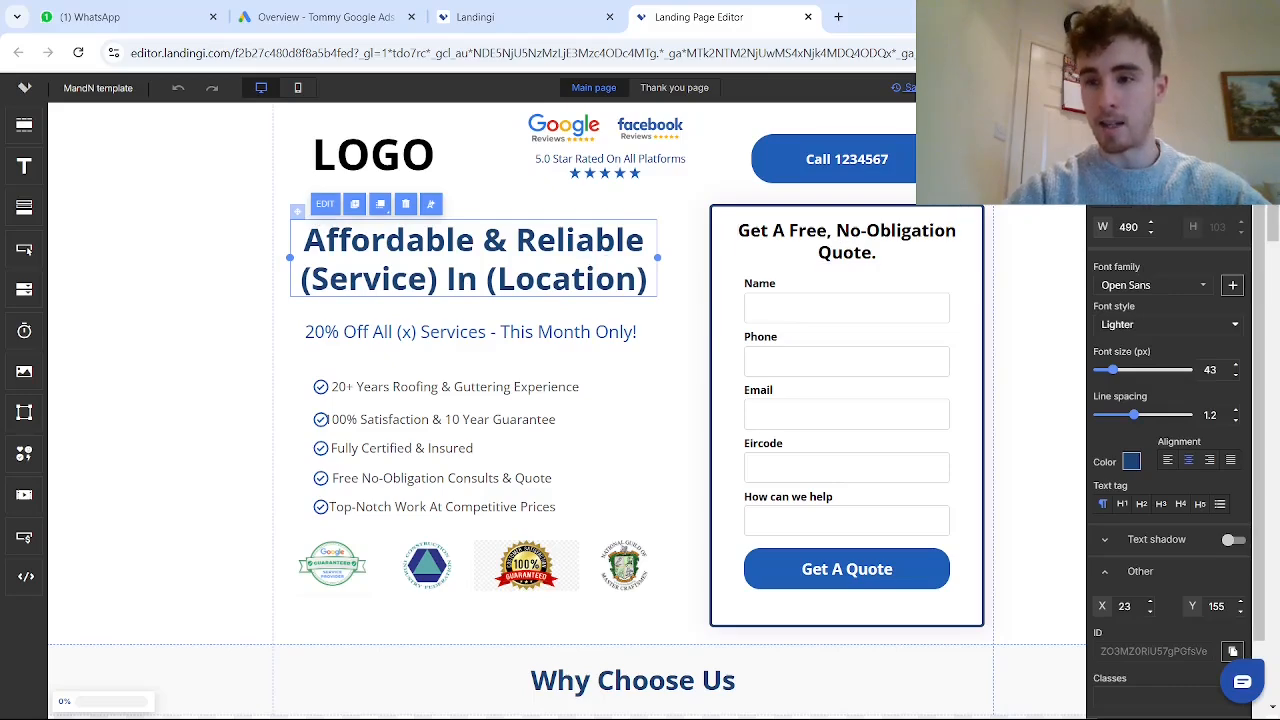
mouse_move(1272, 190)
left_mouse_down()
mouse_move(1272, 257)
mouse_move(1272, 193)
left_mouse_up()
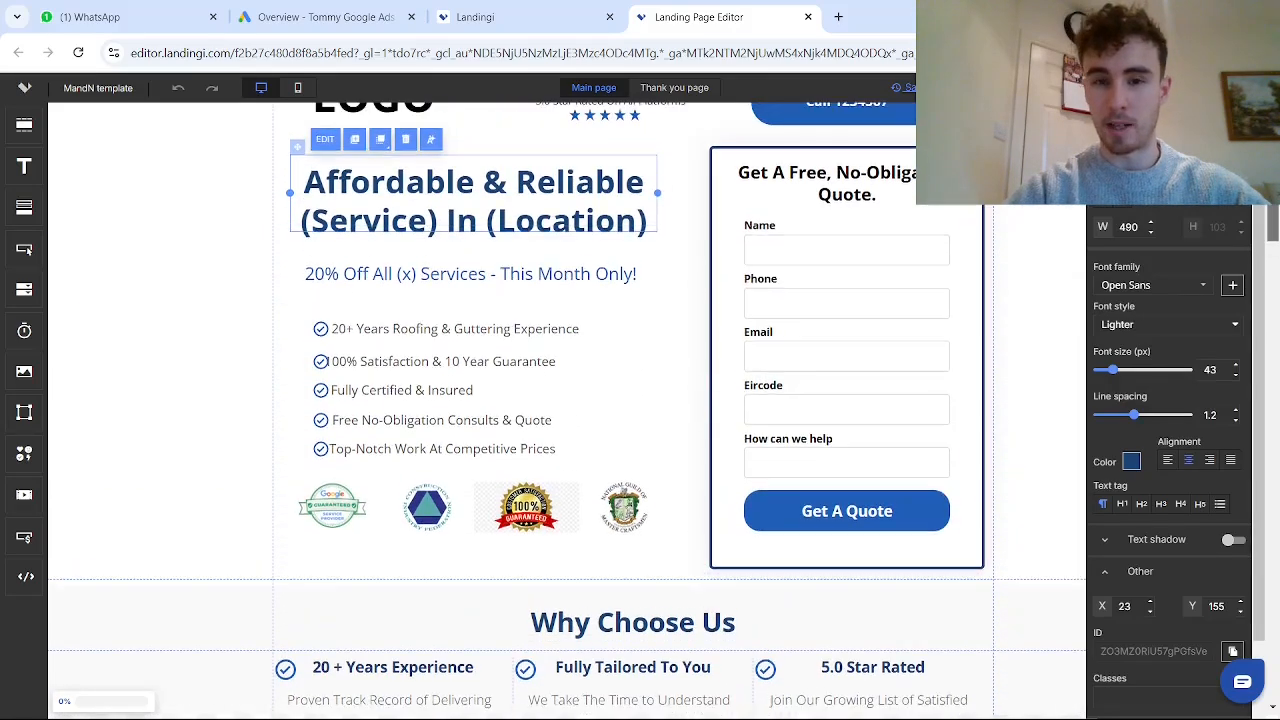
scroll(660, 310, "up", 1)
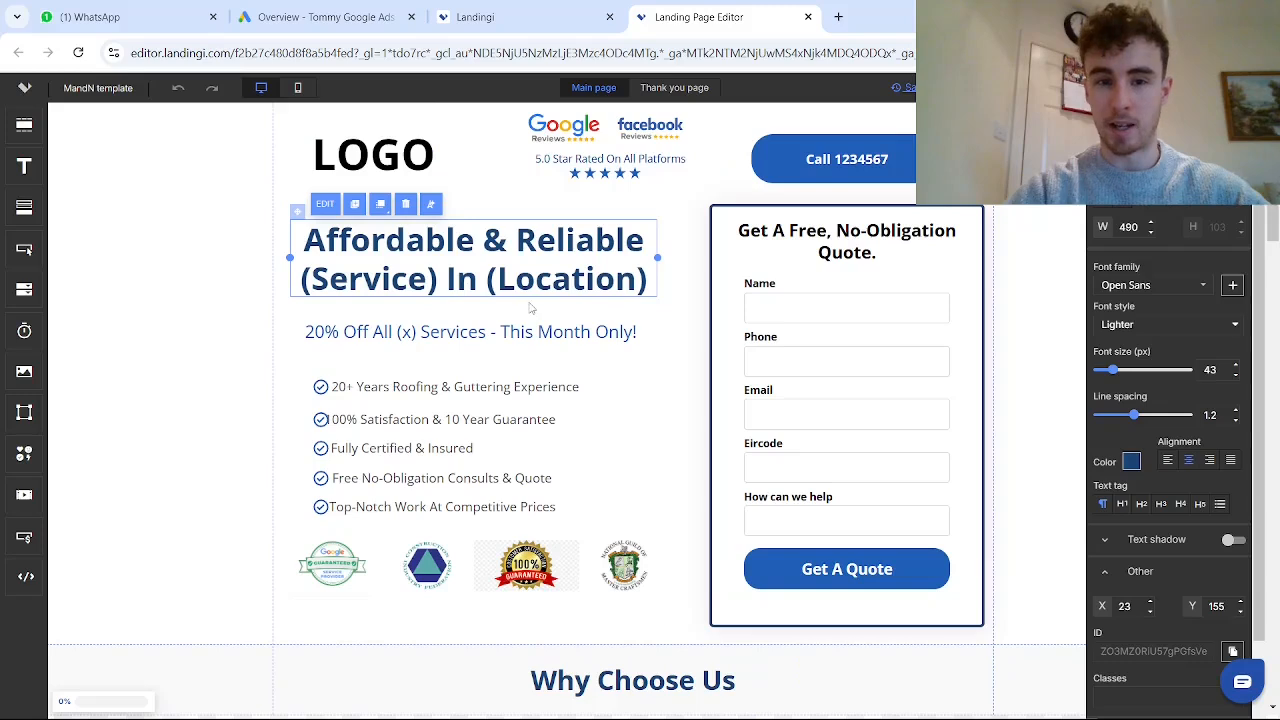
double_click(640, 280)
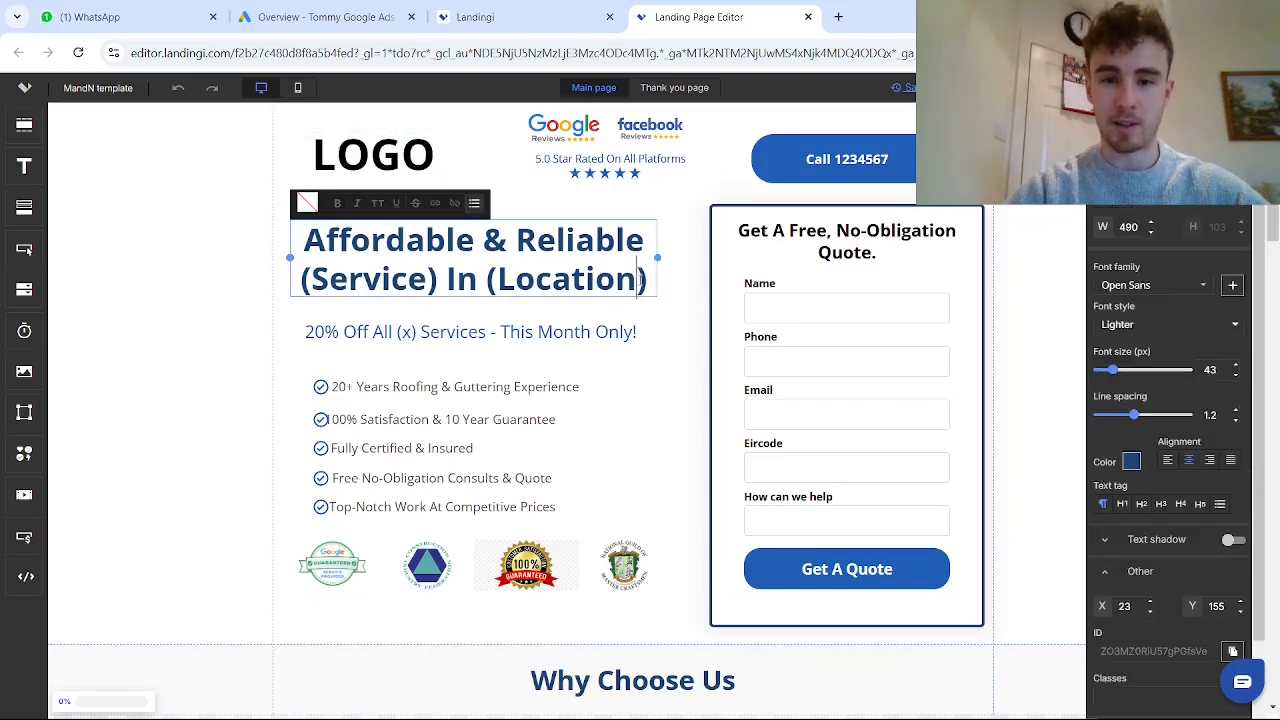
left_click_drag(648, 280, 491, 281)
key("BackSpace")
type("Dublin")
left_click(245, 252)
- Replace the (Service) placeholder in the main headline with Roofing Services
left_click(349, 241)
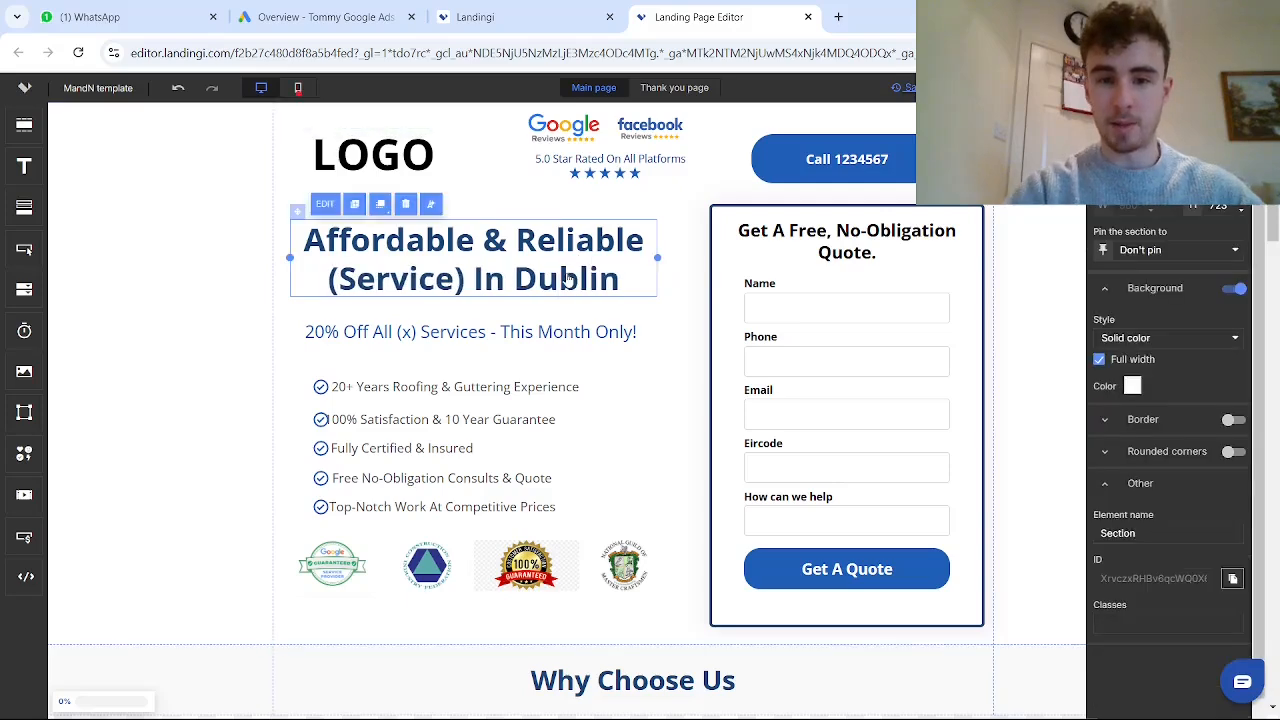
left_click(330, 209)
left_click(245, 252)
left_click(345, 230)
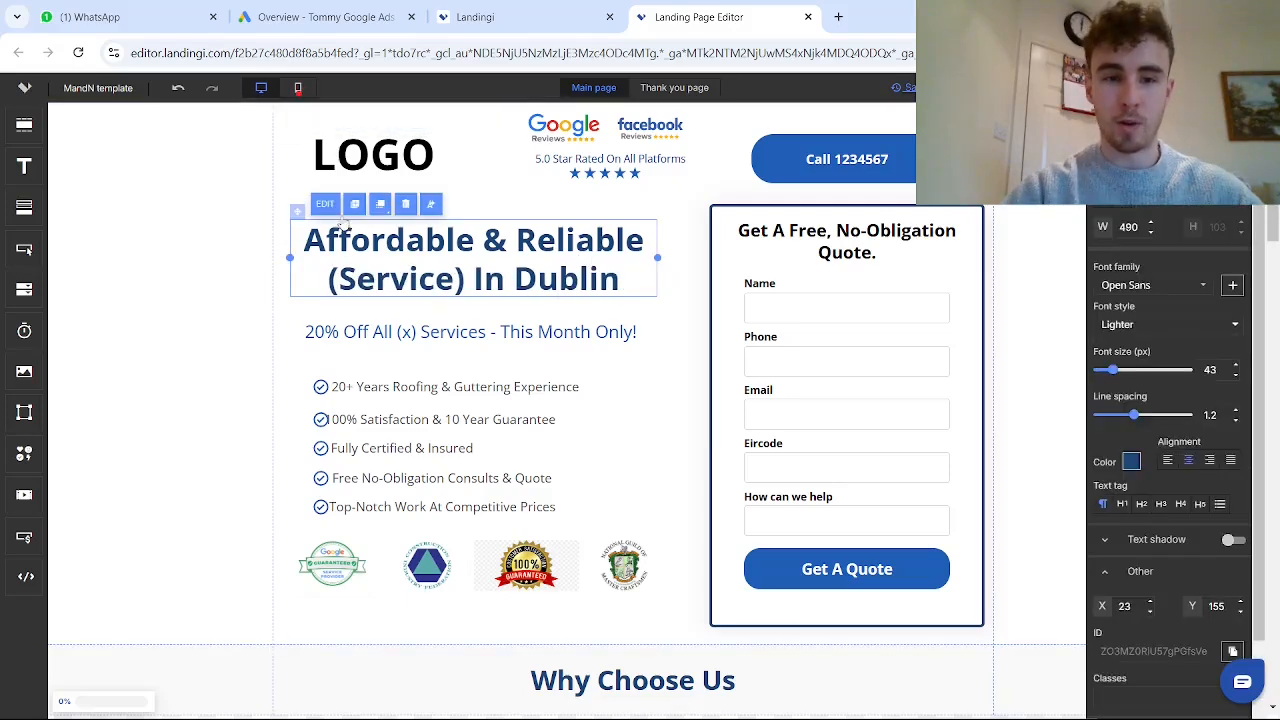
left_click(330, 209)
left_click_drag(464, 280, 335, 281)
key("BackSpace")
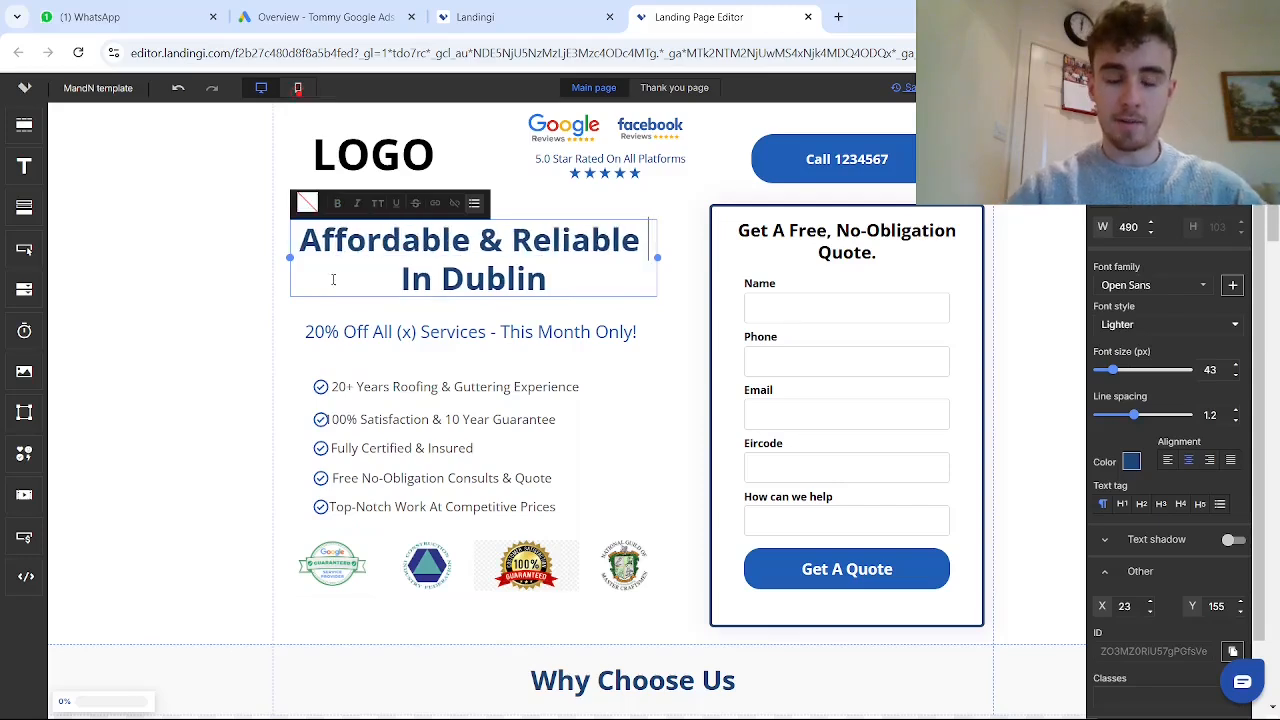
key("BackSpace")
type("Ro")
type("ofing S")
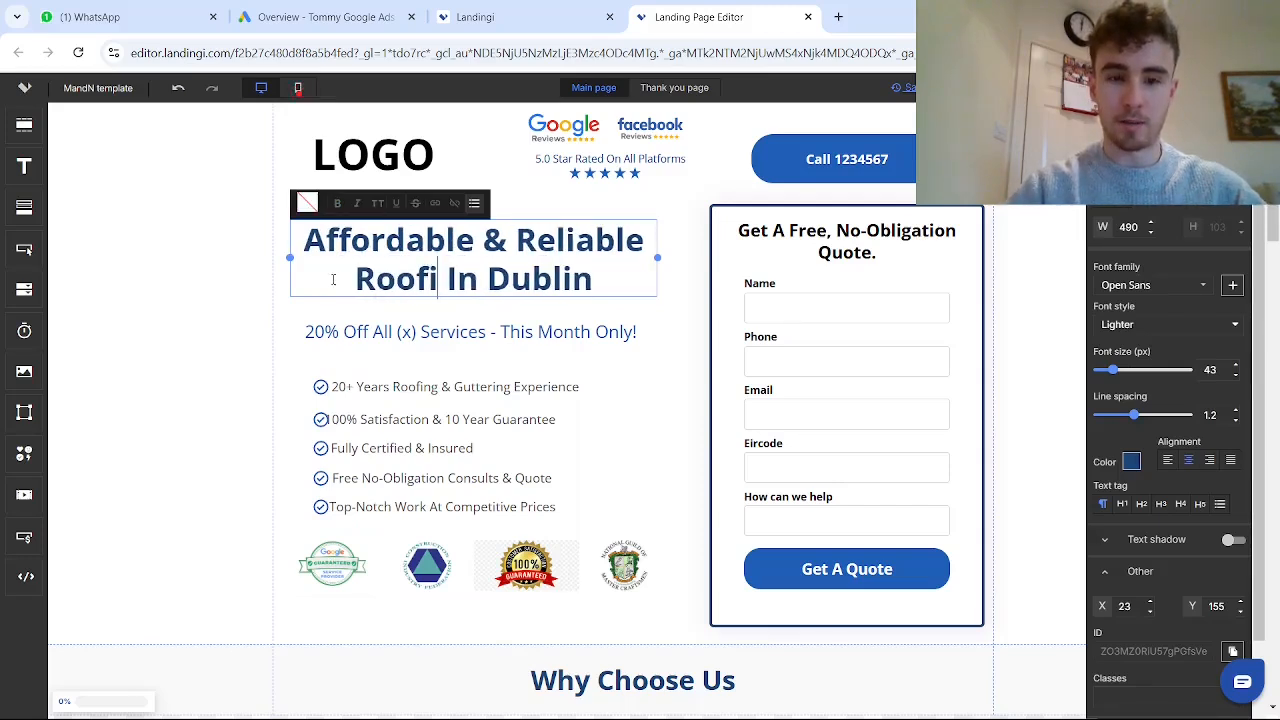
type("ervices")
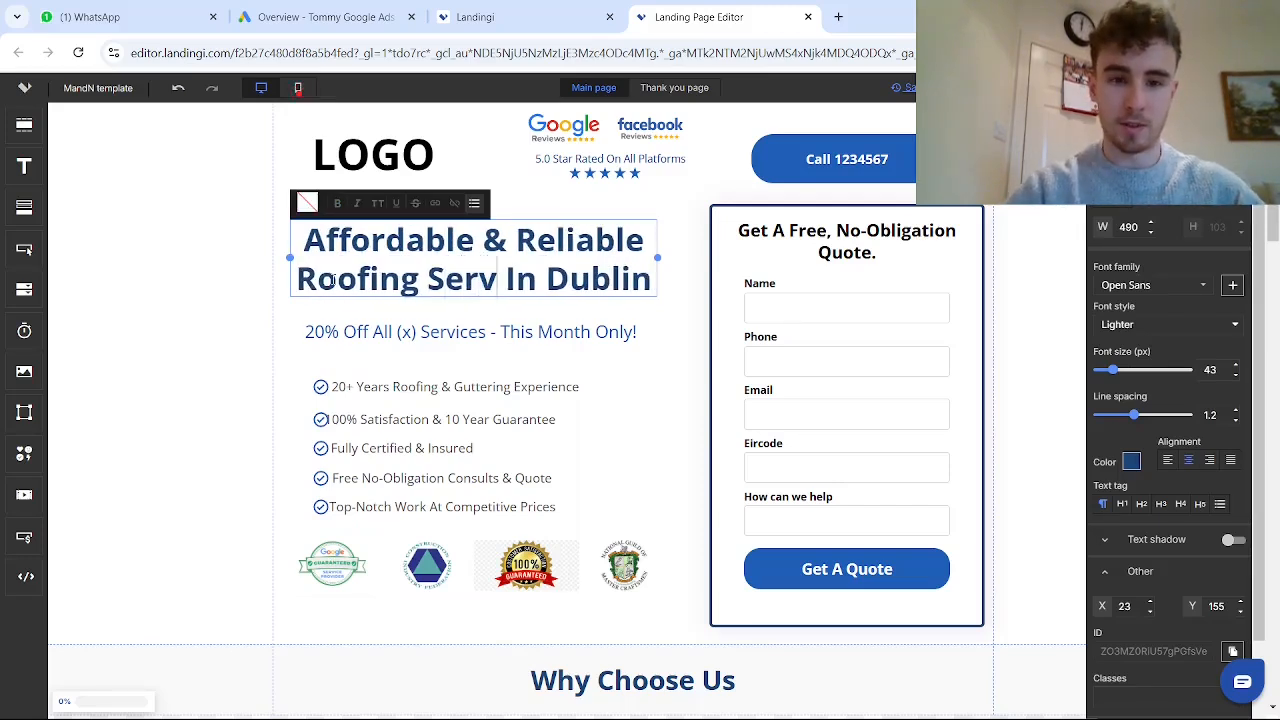
- Change the service wording in the headline to Roof Repairs Services
key("BackSpace")
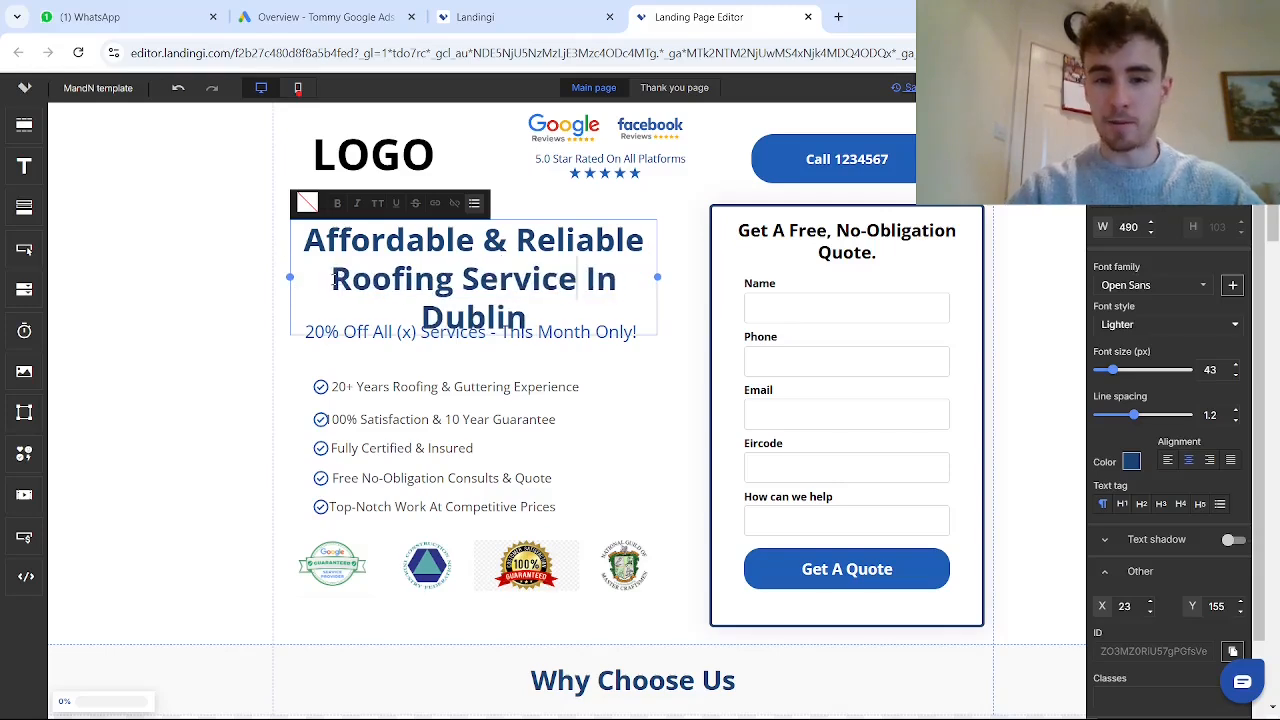
key("BackSpace")
key("BackSpace")
key("BackSpace")
key("BackSpace")
key("BackSpace")
key("BackSpace")
key("BackSpace")
key("BackSpace")
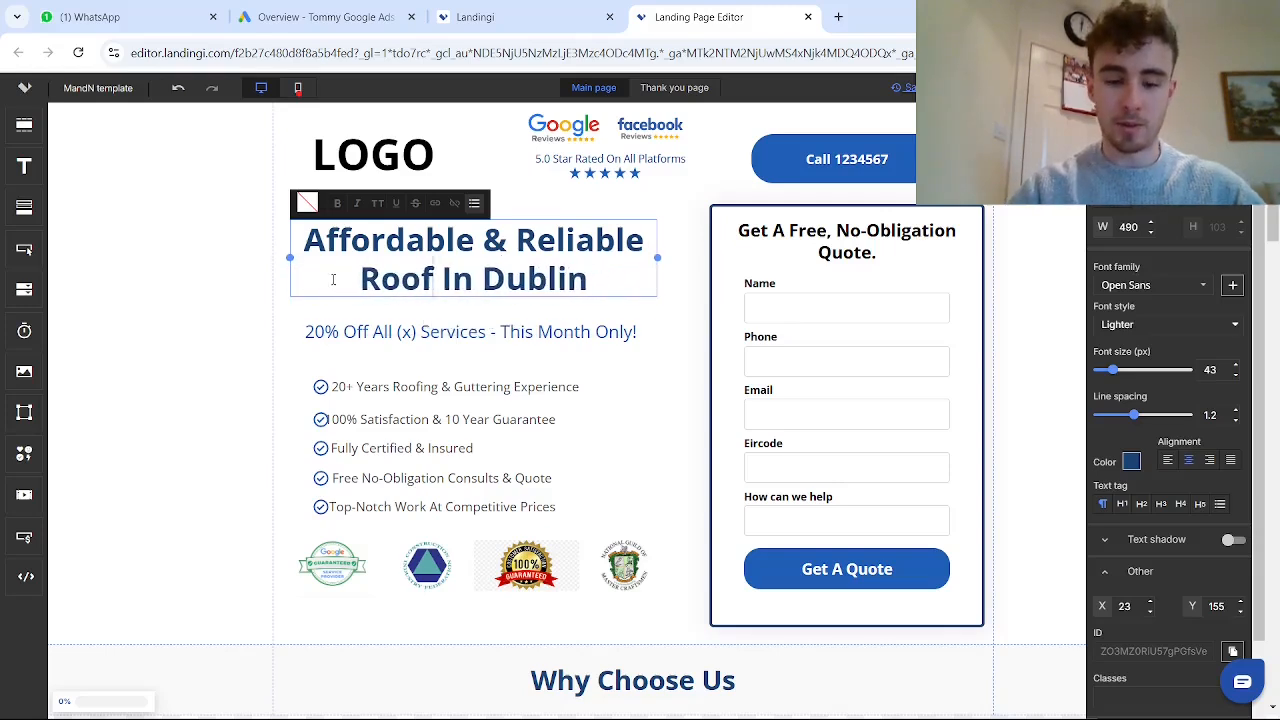
type("Repairs Ser")
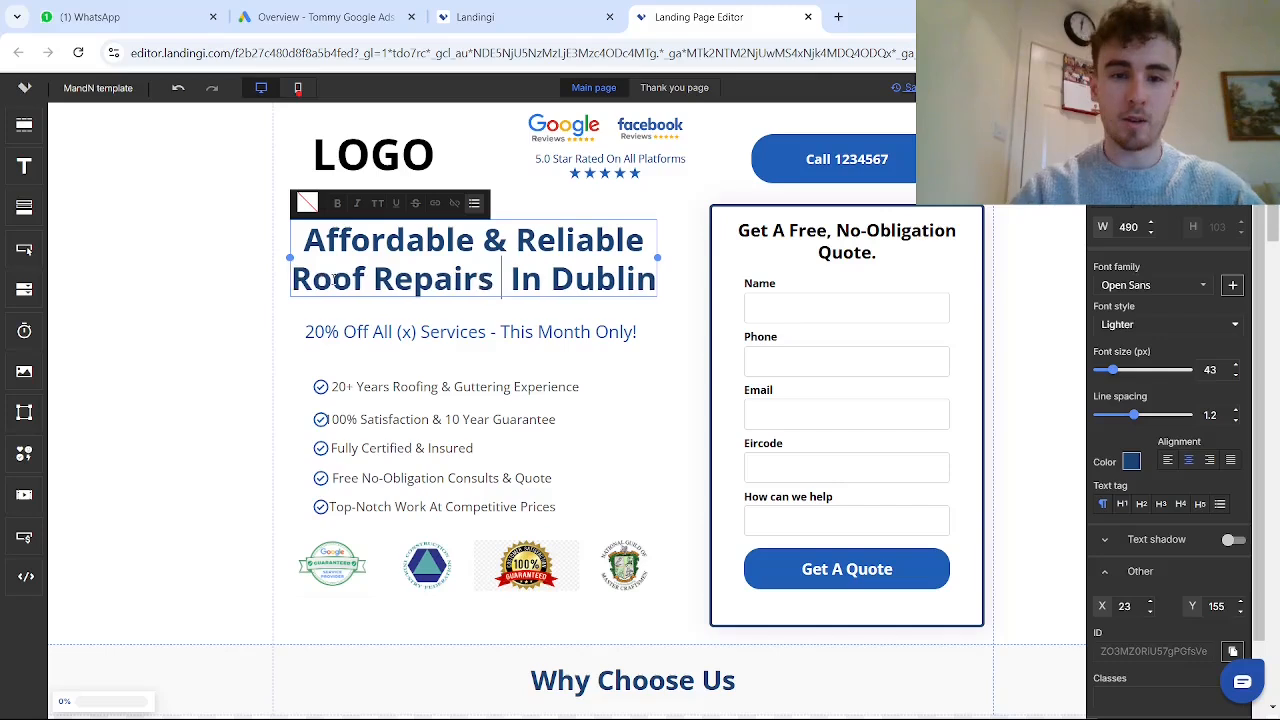
type("vices")
- Replace the service wording in the headline so that it reads Affordable & Reliable Chimney Repairs In Dublin
key("BackSpace")
key("BackSpace")
key("BackSpace")
key("BackSpace")
key("BackSpace")
key("BackSpace")
key("BackSpace")
key("BackSpace")
key("BackSpace")
key("BackSpace")
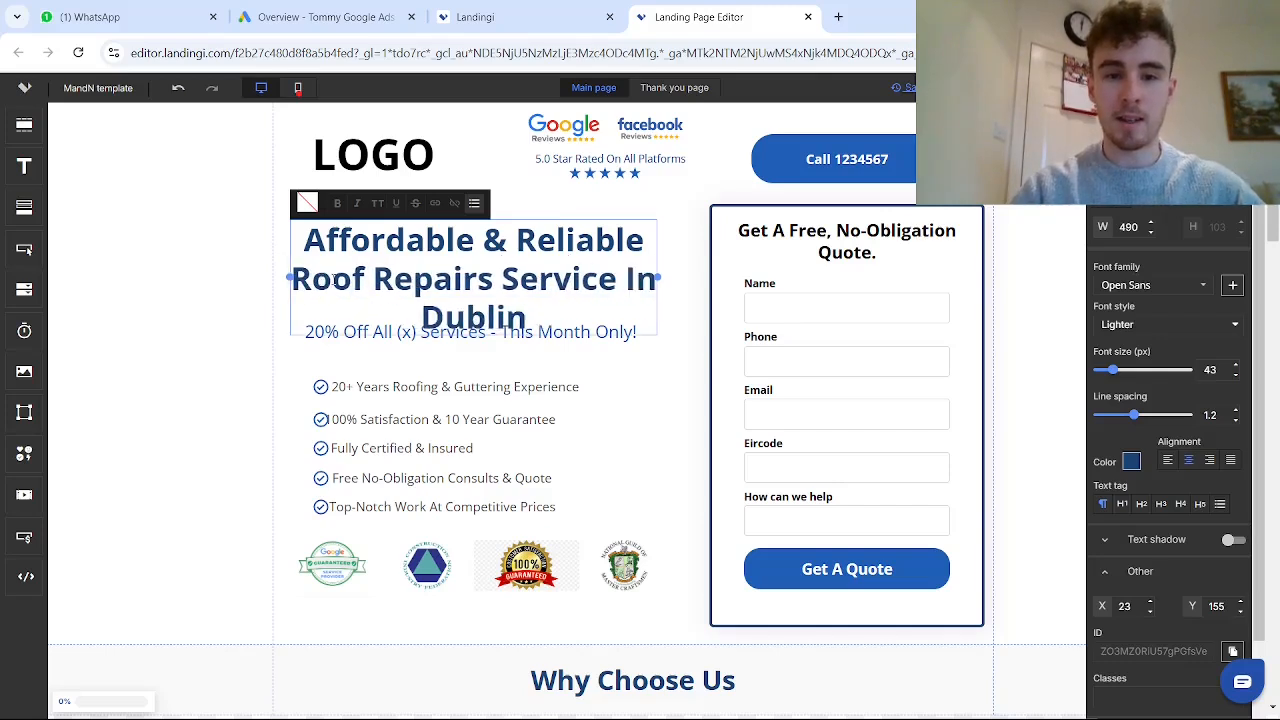
key("BackSpace")
key("BackSpace")
key("BackSpace")
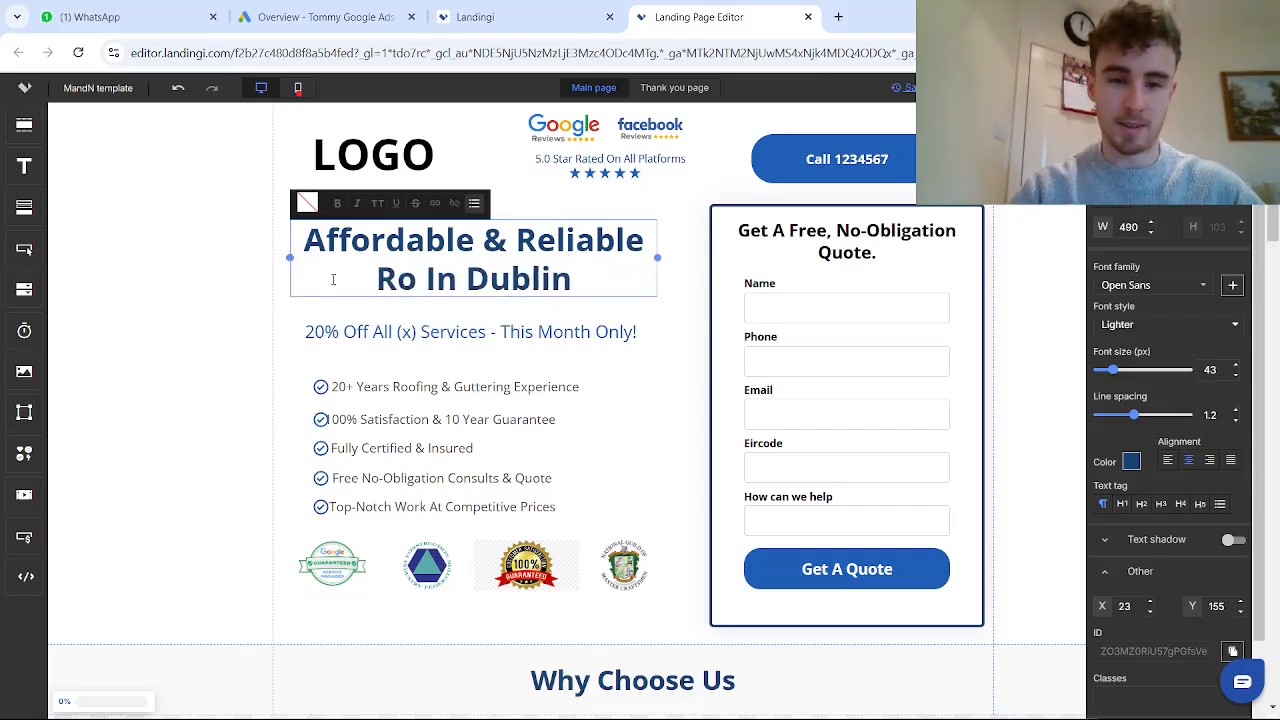
key("BackSpace")
key("BackSpace")
type("Chimne")
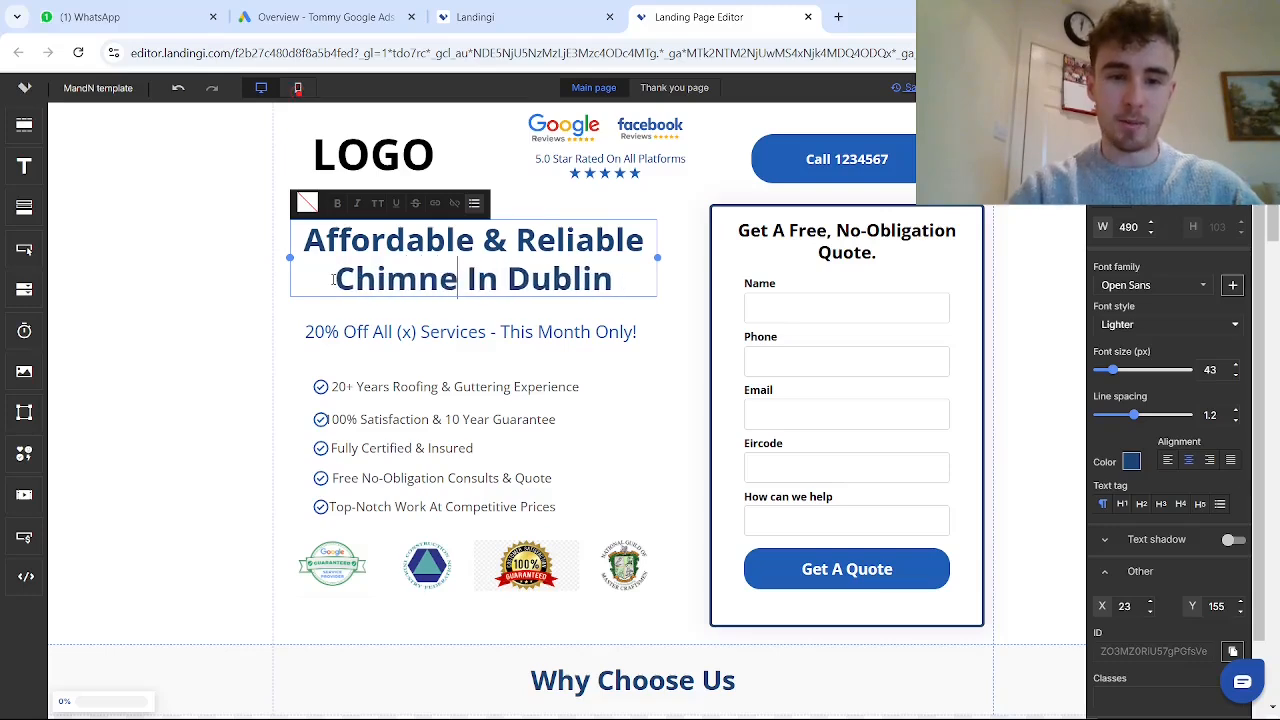
type("y Repairs")
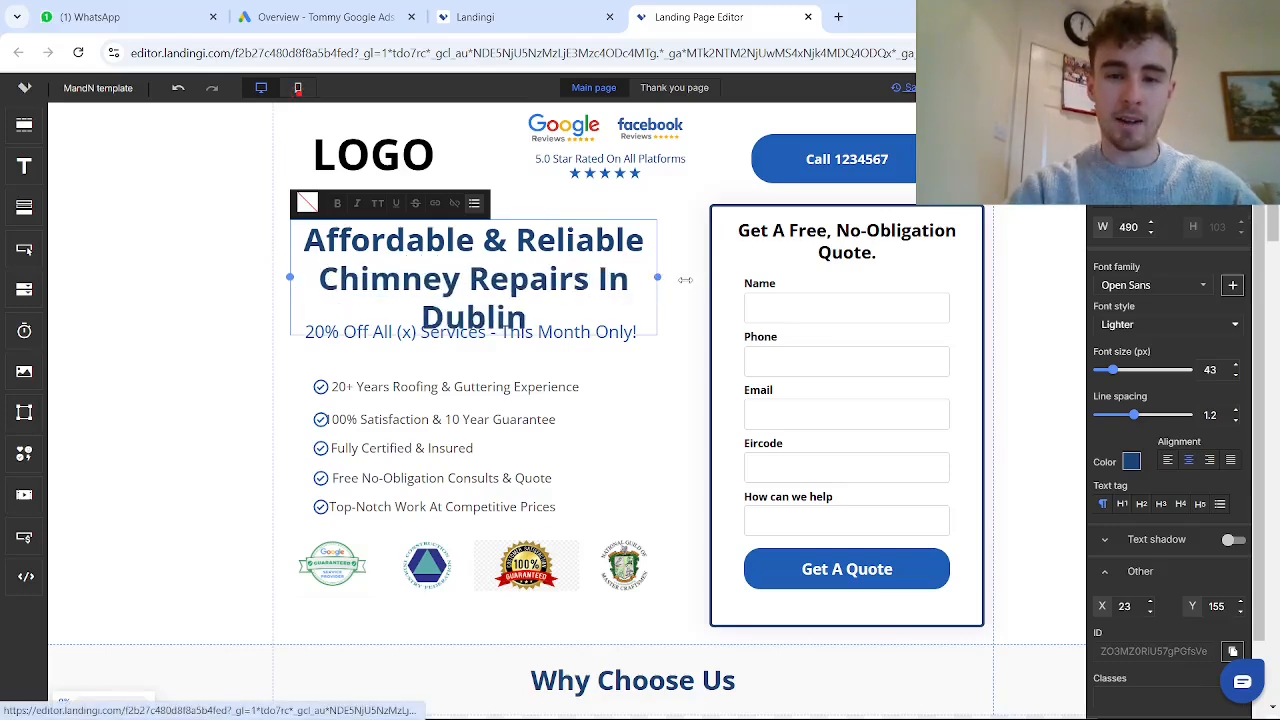
- Narrow the headline box to 486 and raise it to Y 135, moving the discount line and the 20+ Years checklist text down
left_click_drag(685, 280, 652, 278)
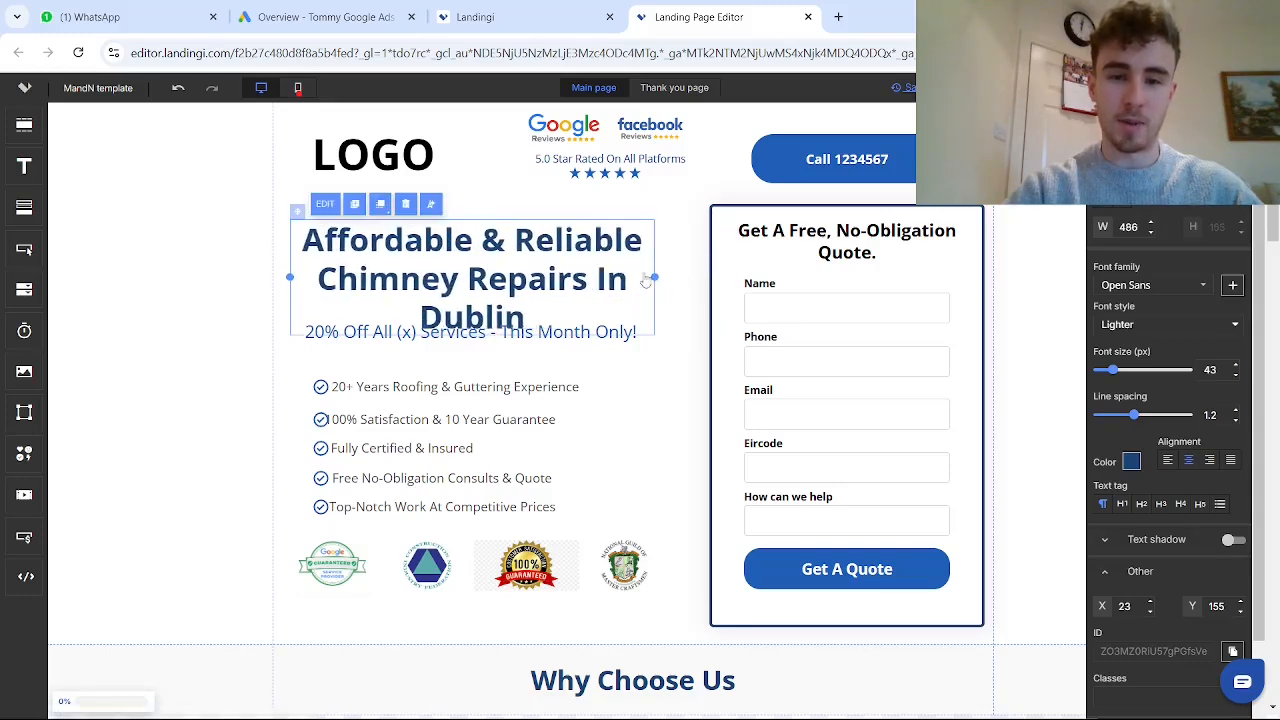
left_click(678, 338)
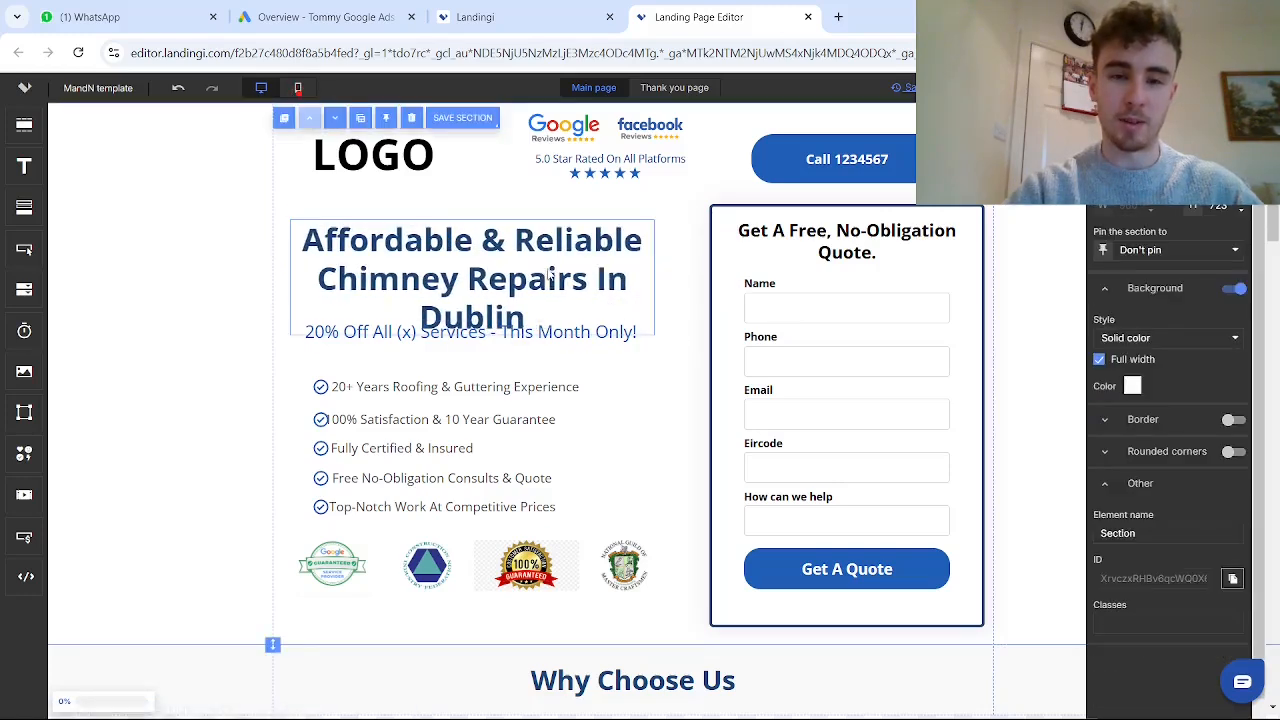
left_click(549, 275)
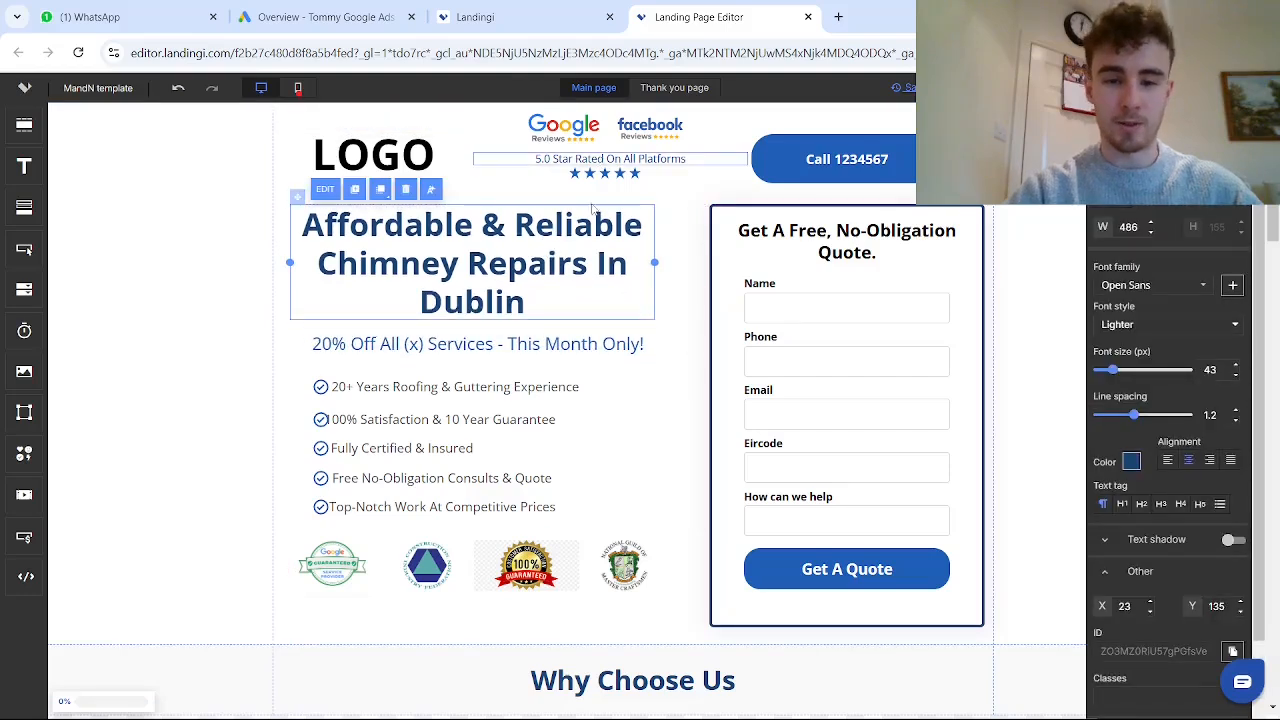
left_click_drag(501, 385, 472, 467)
left_click(502, 406)
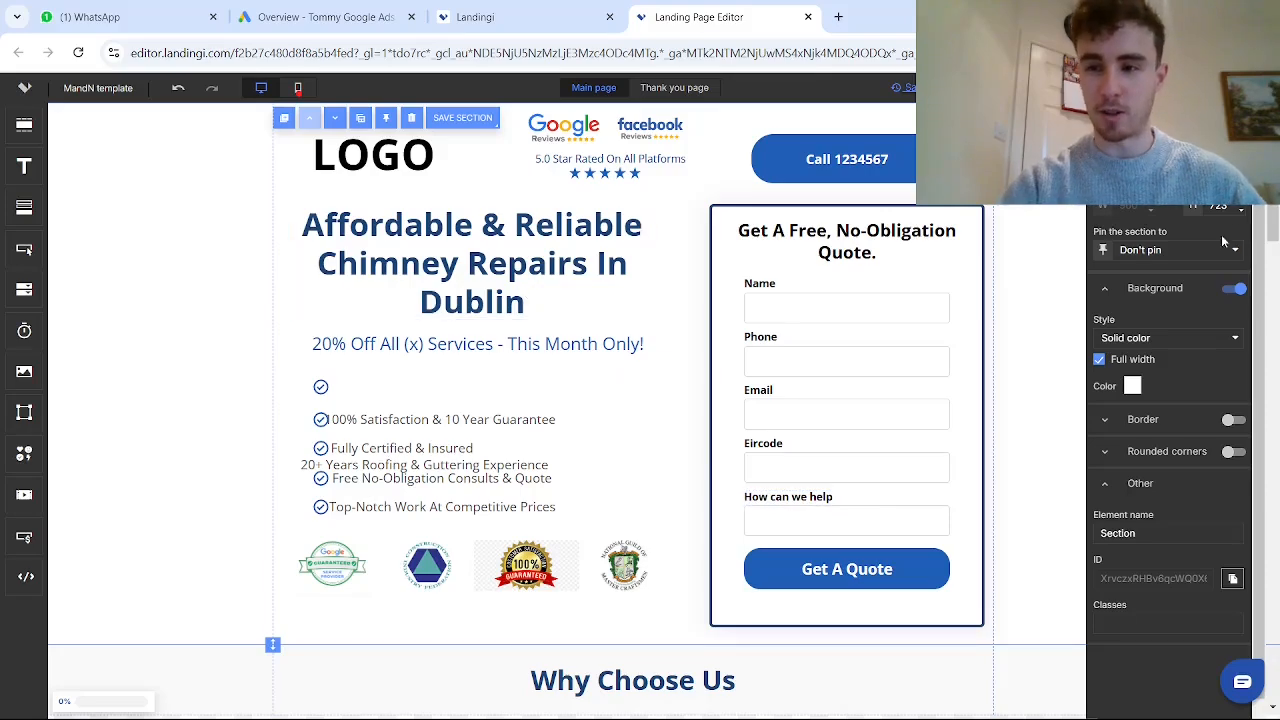
- Look through the Our Services section of the page, selecting the Roofing Services description paragraph
left_click_drag(1274, 232, 1265, 442)
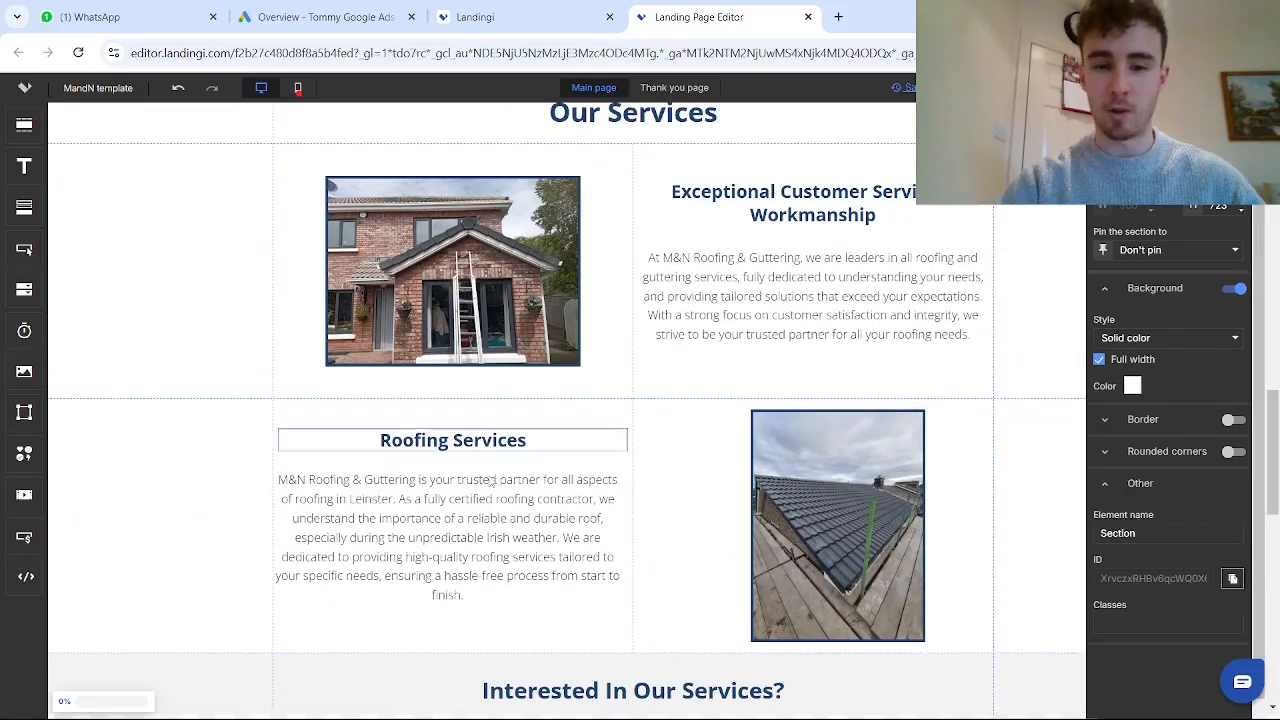
left_click(483, 558)
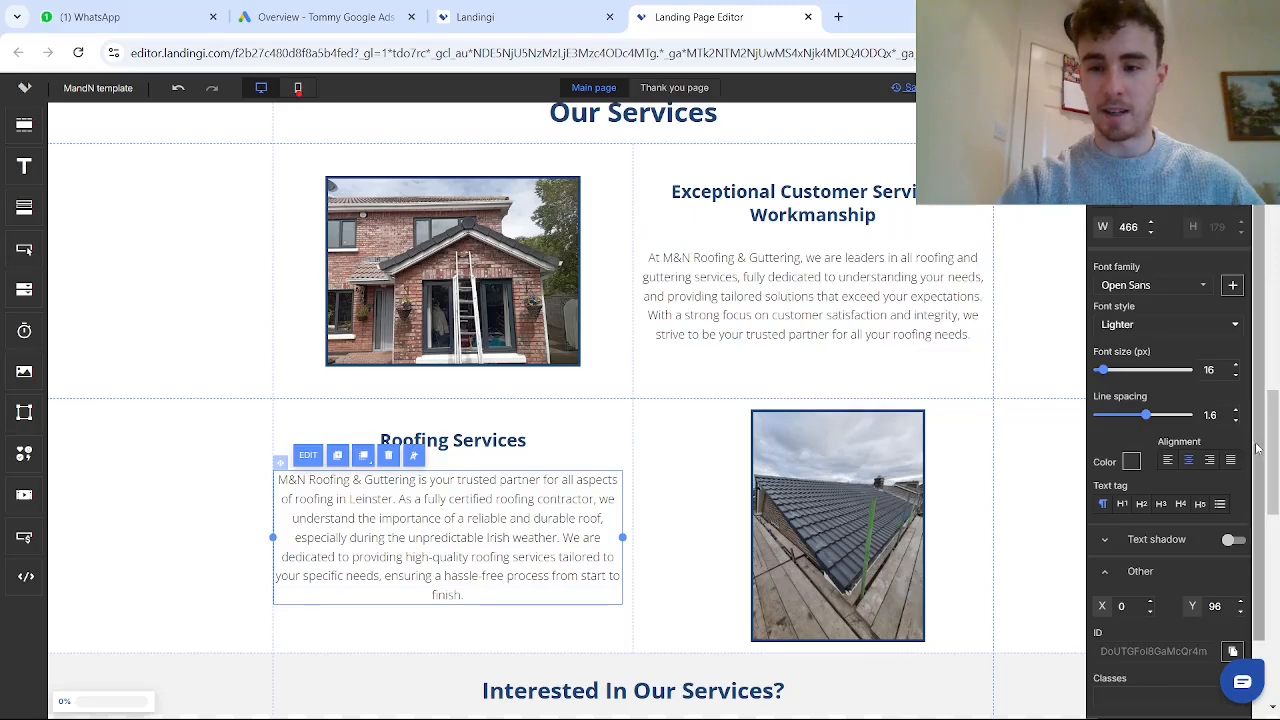
scroll(485, 378, "up", 7)
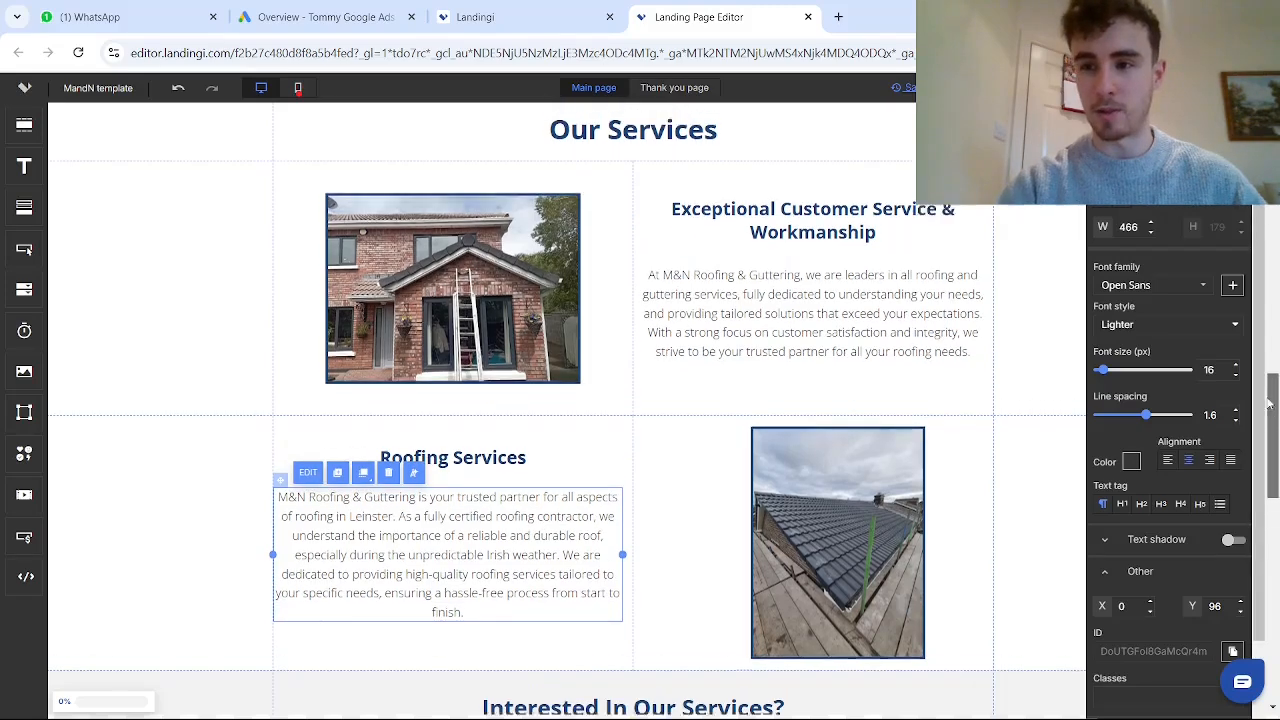